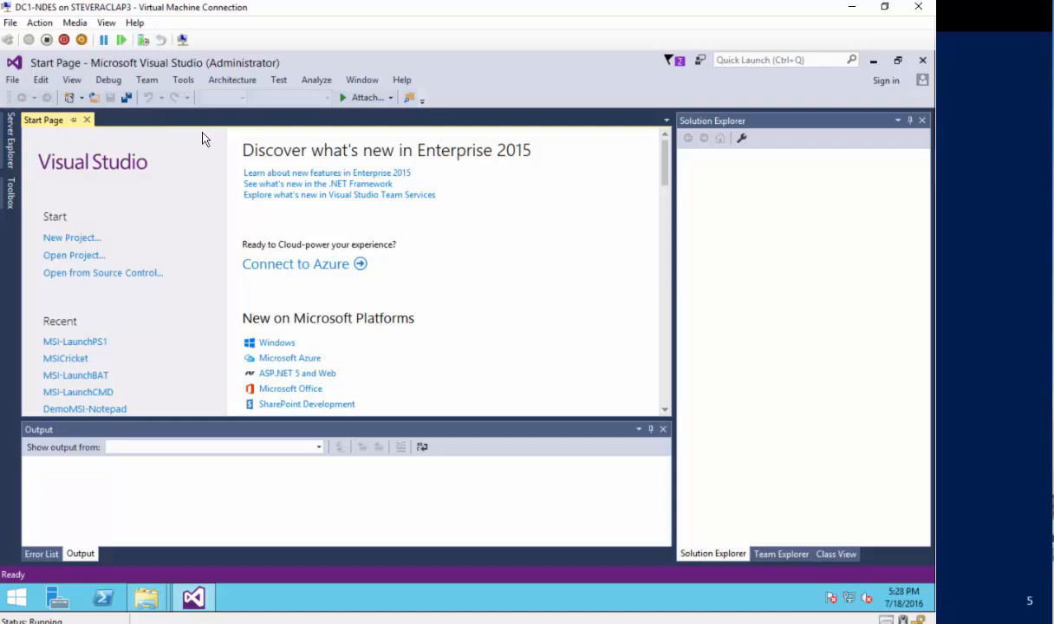
Create an InstallShield Limited Edition Project from the Setup and Deployment templates and name it VideoDemo.
click(20, 84)
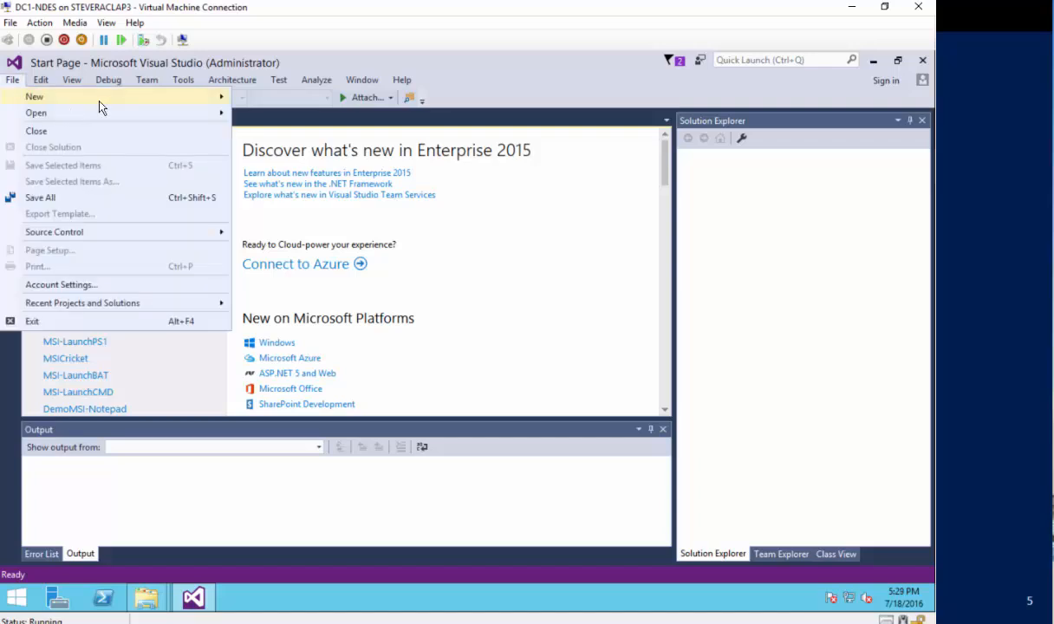
mouse_move(99, 100)
click(267, 97)
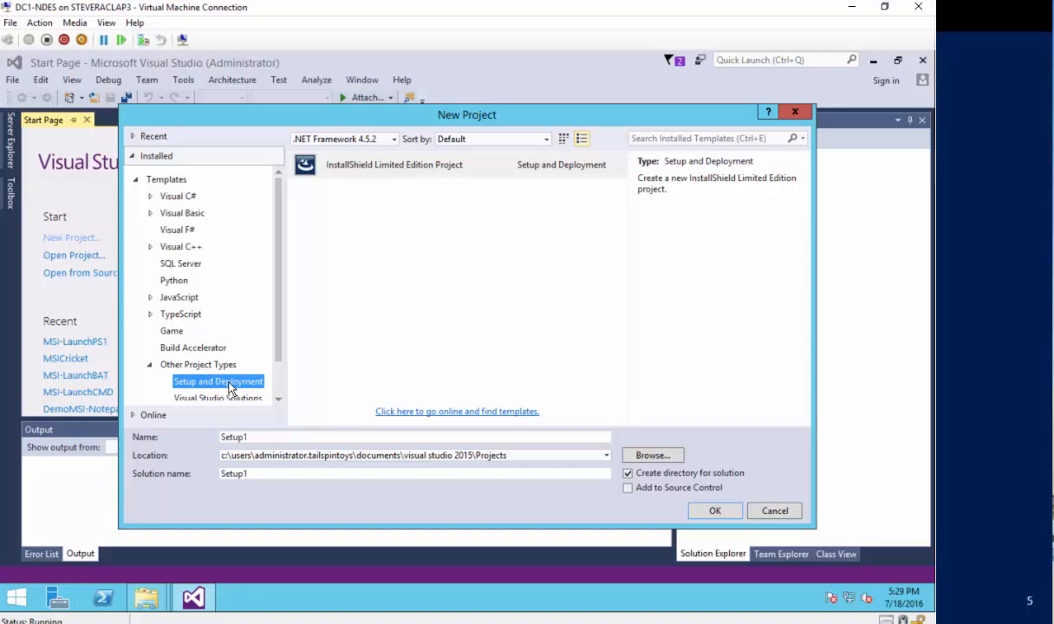
click(389, 176)
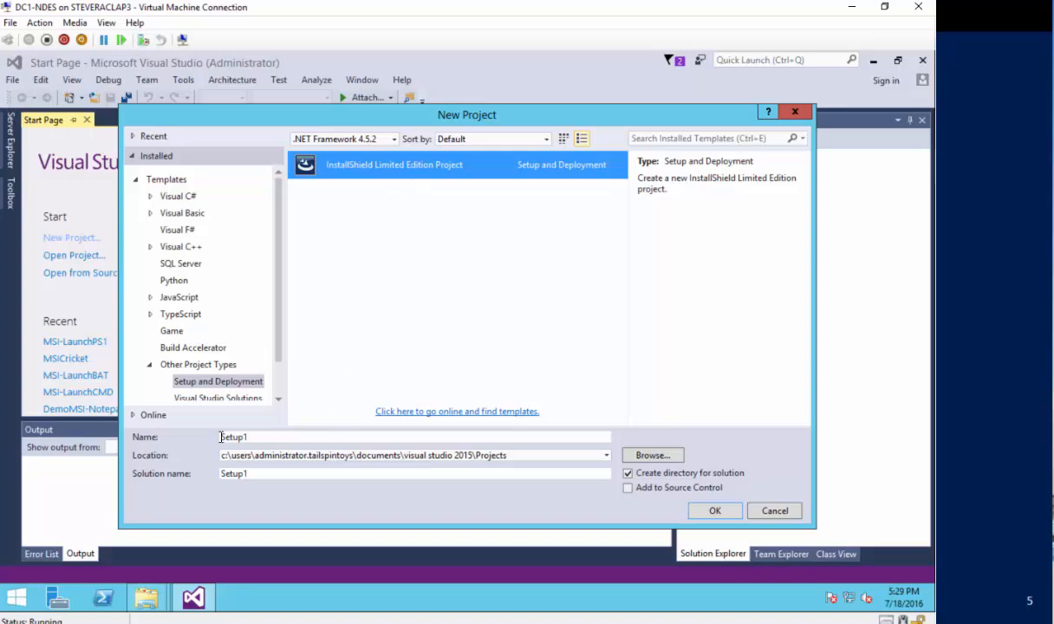
click(135, 439)
text(VideoDemo)
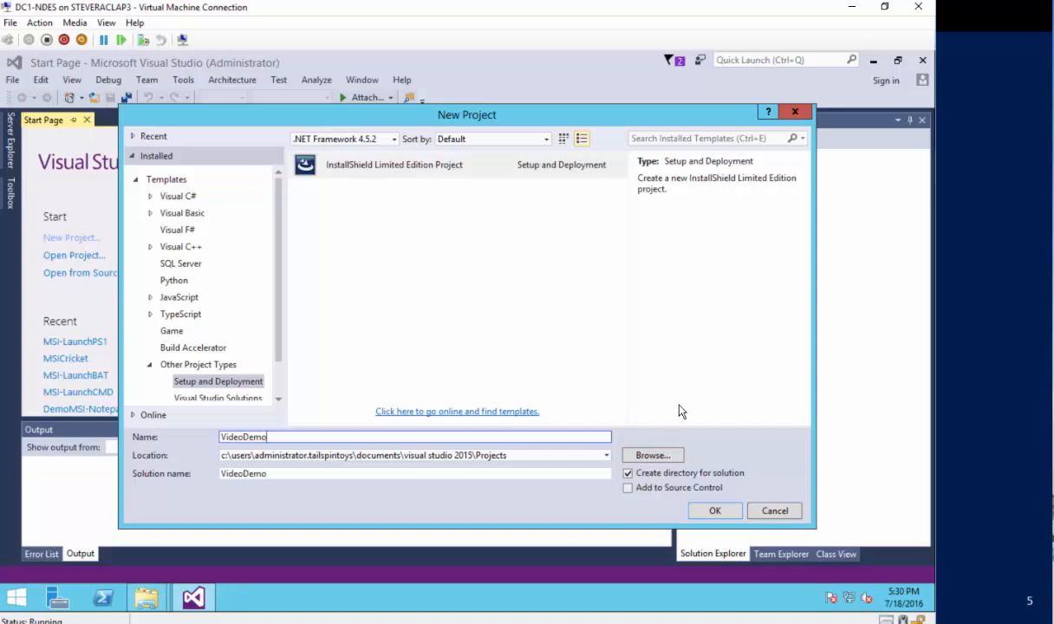
click(714, 511)
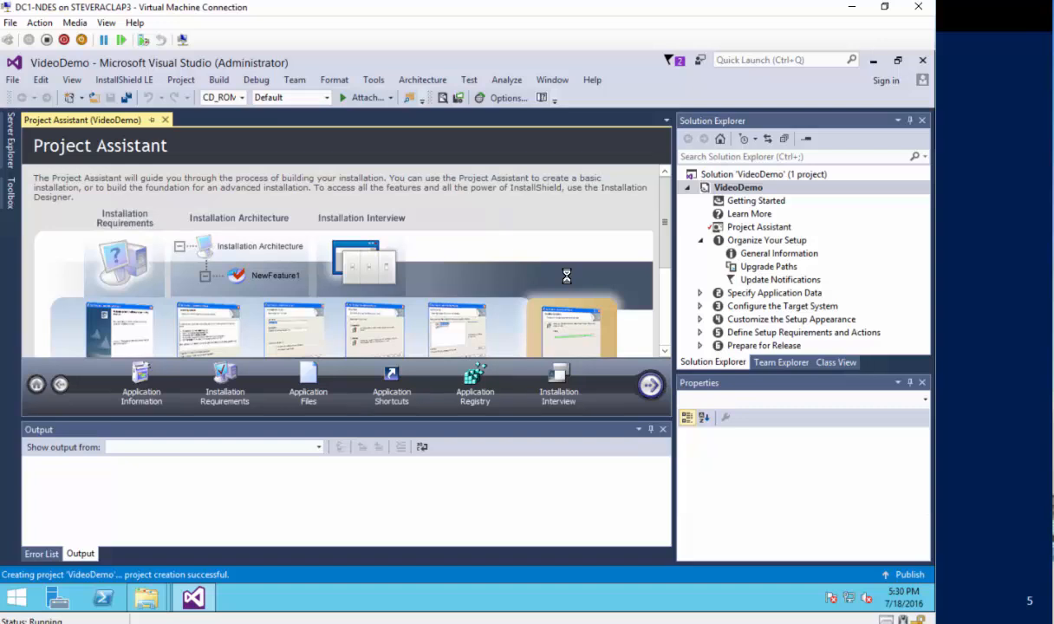
Review the company name, application name, version and web address on the Project Assistant's Application Information page.
click(145, 375)
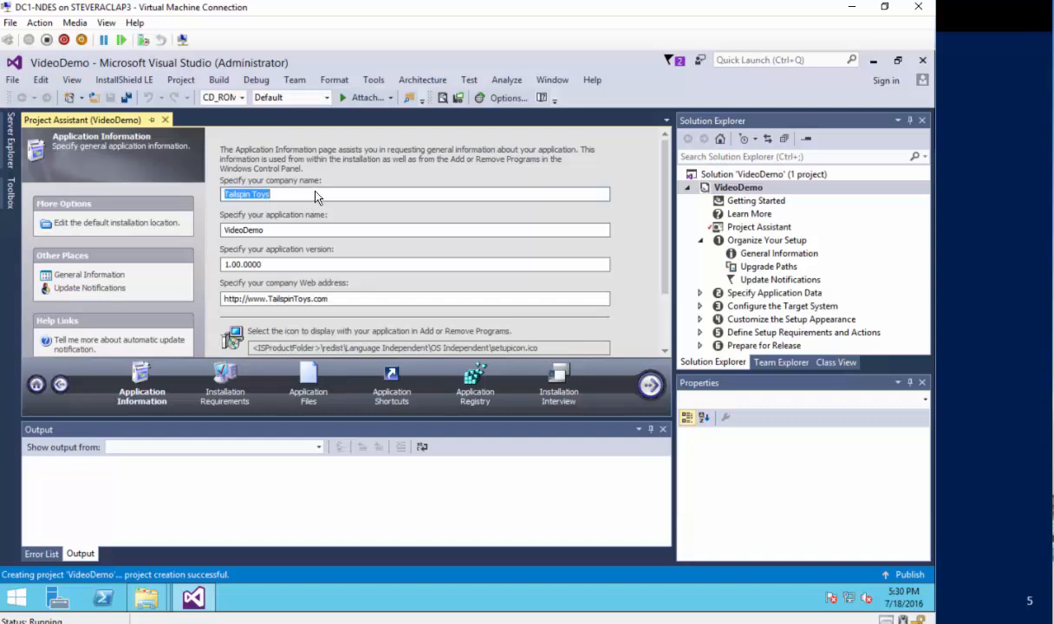
click(283, 196)
scroll(327, 310, down, 1)
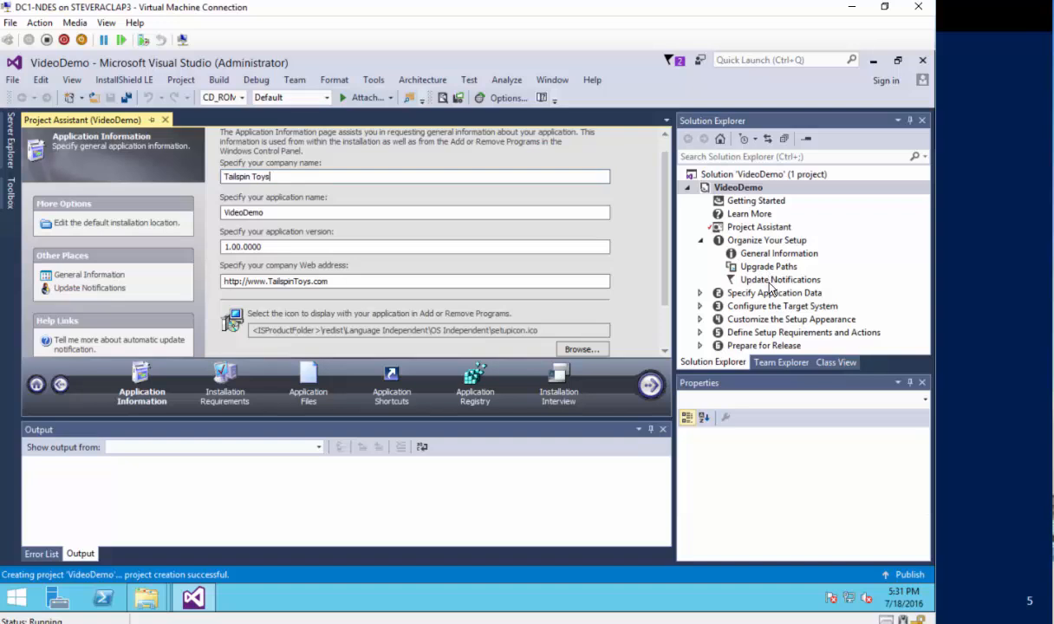
Examine the operating system and required-software options under Installation Requirements, leaving the required-software question answered No.
click(224, 394)
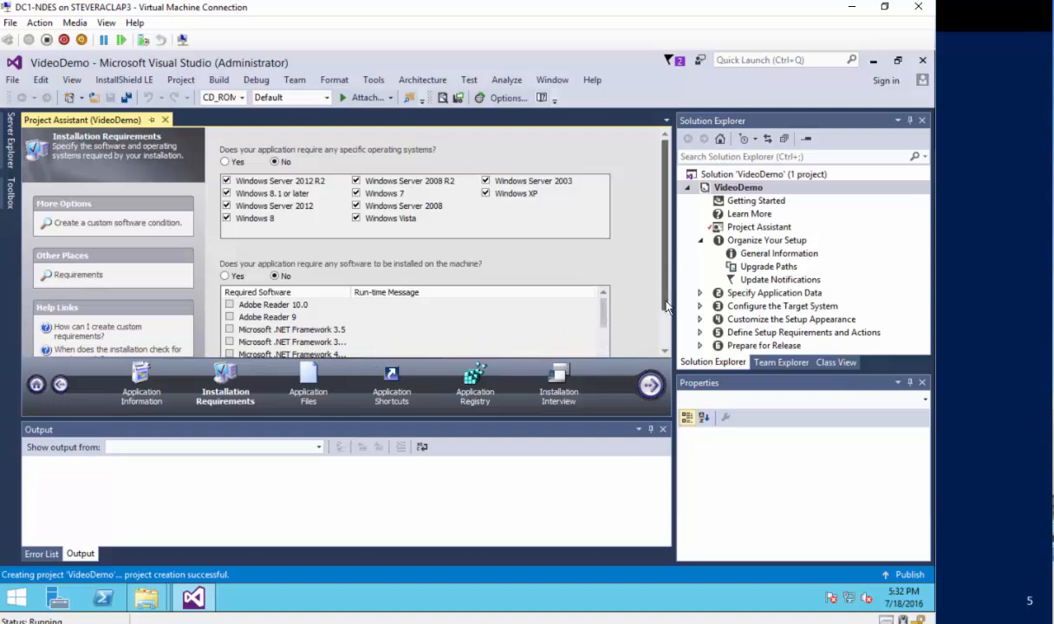
scroll(633, 291, down, 1)
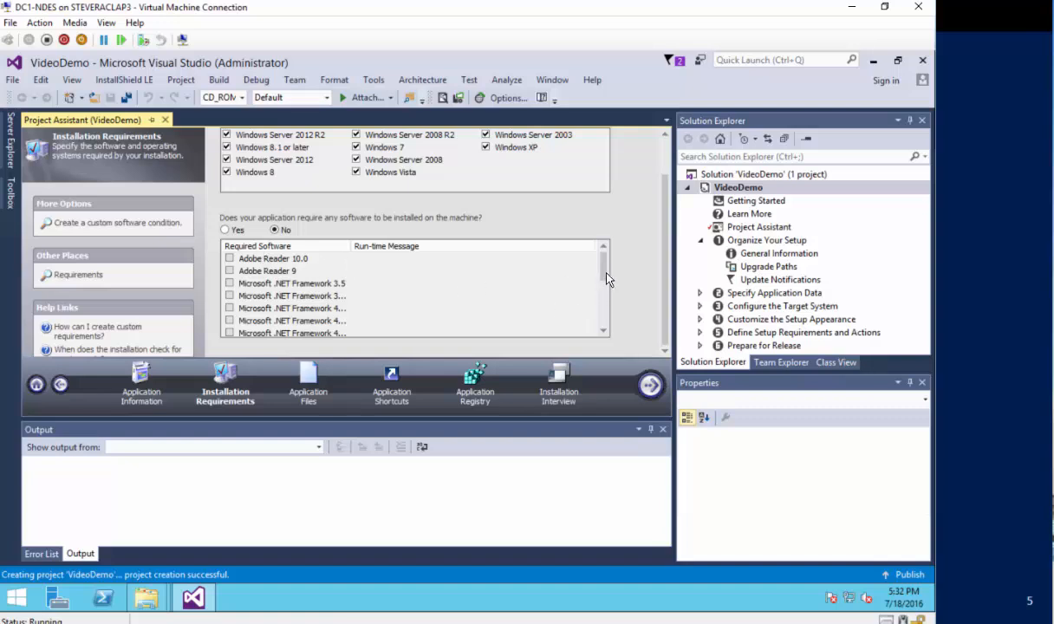
click(227, 230)
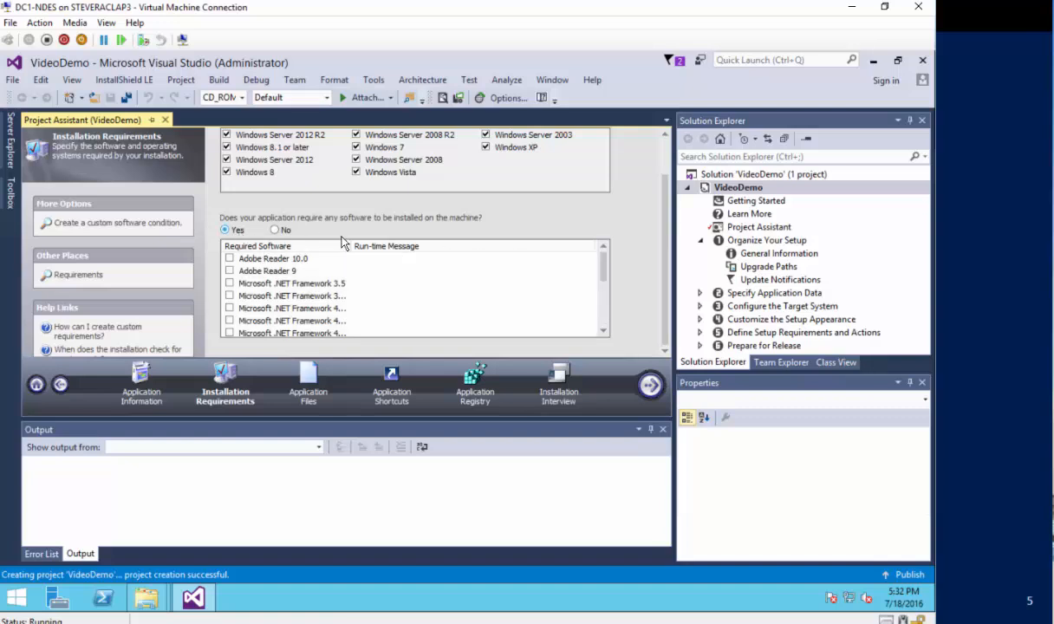
drag(602, 267, 602, 310)
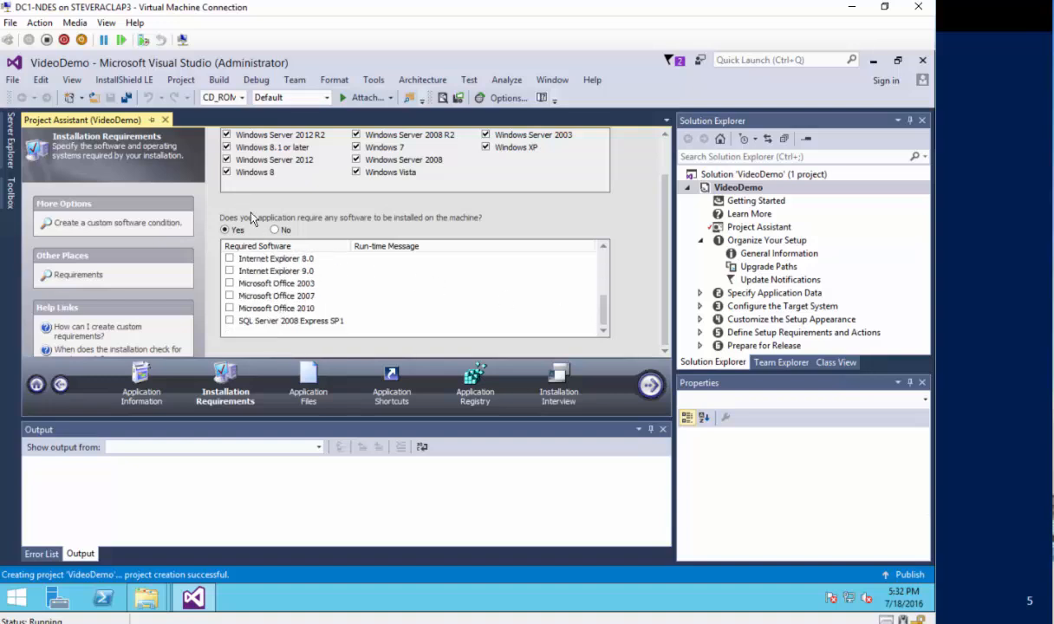
click(276, 230)
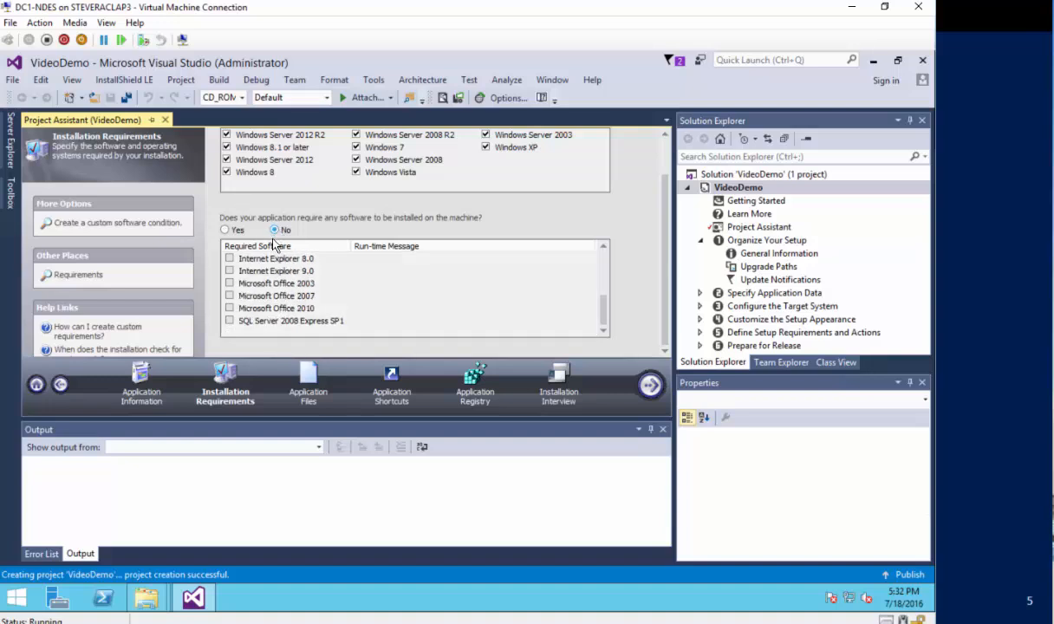
Expand Specify Application Data, Configure the Target System, Customize the Setup Appearance, and Define Setup Requirements and Actions in the project tree to examine their entries.
click(699, 294)
scroll(727, 290, down, 1)
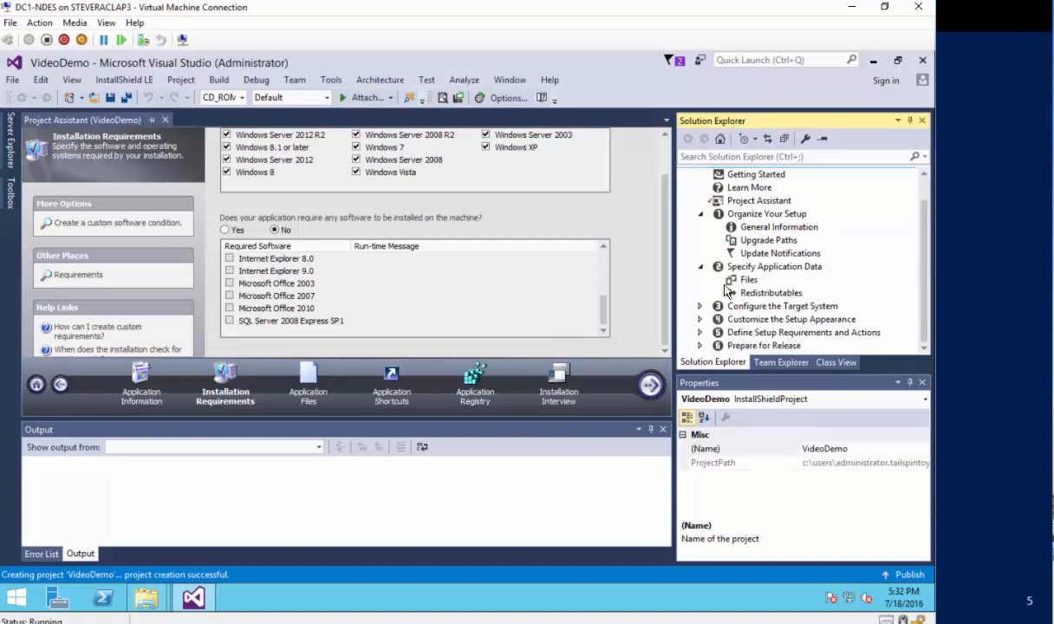
click(700, 307)
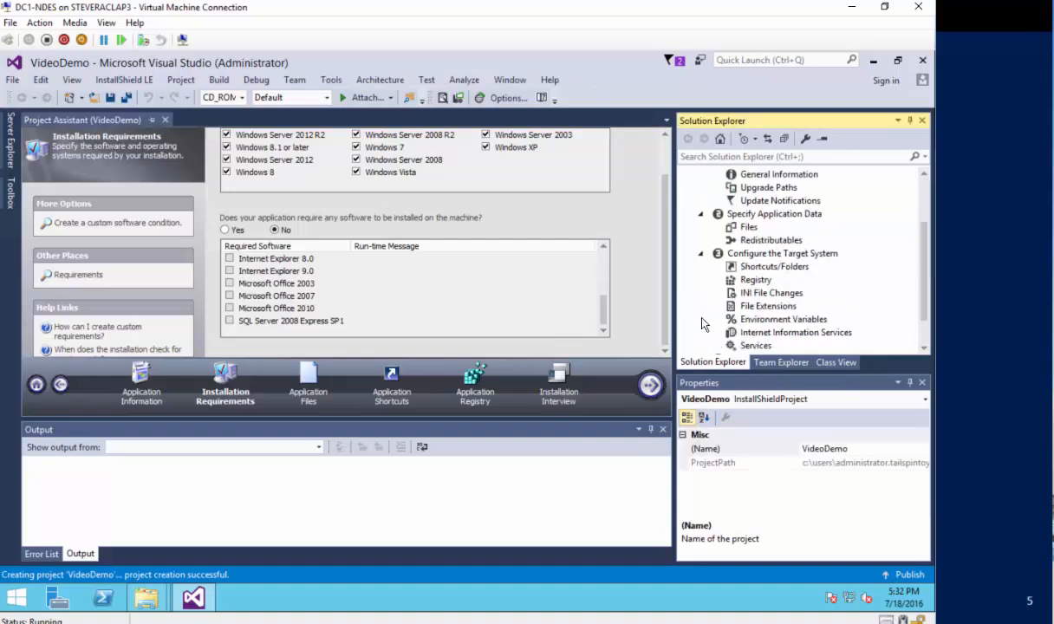
scroll(703, 321, down, 2)
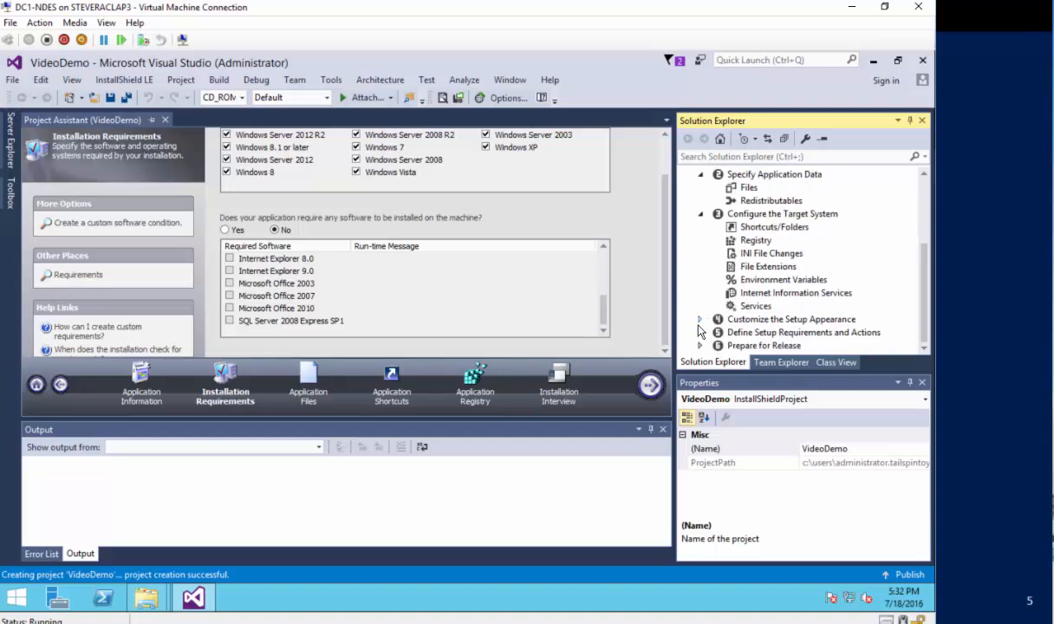
click(700, 319)
scroll(713, 307, down, 1)
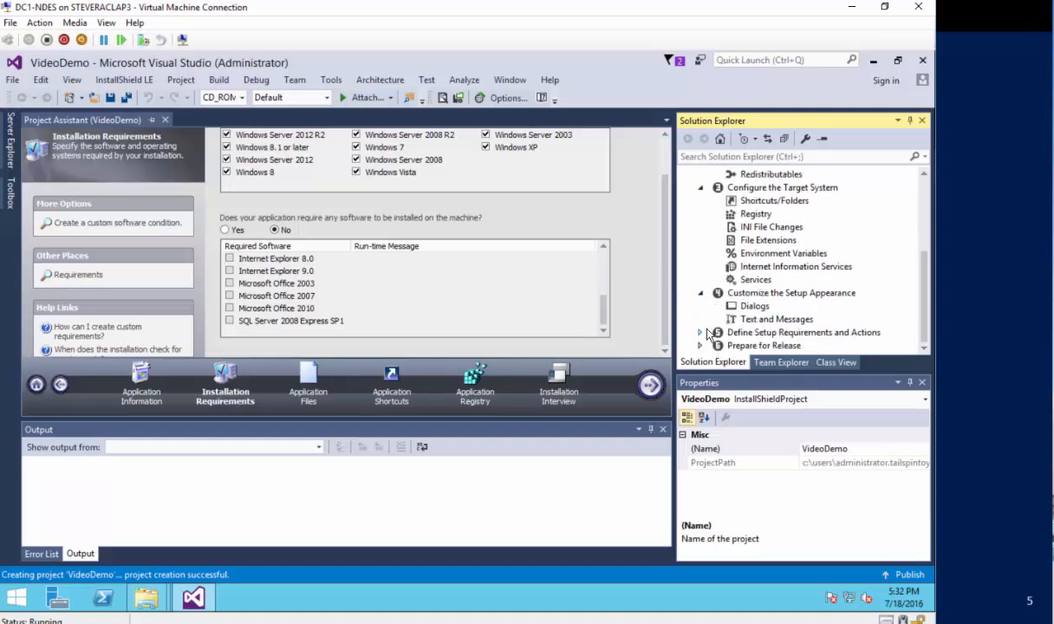
click(700, 332)
scroll(728, 299, down, 1)
scroll(728, 299, up, 1)
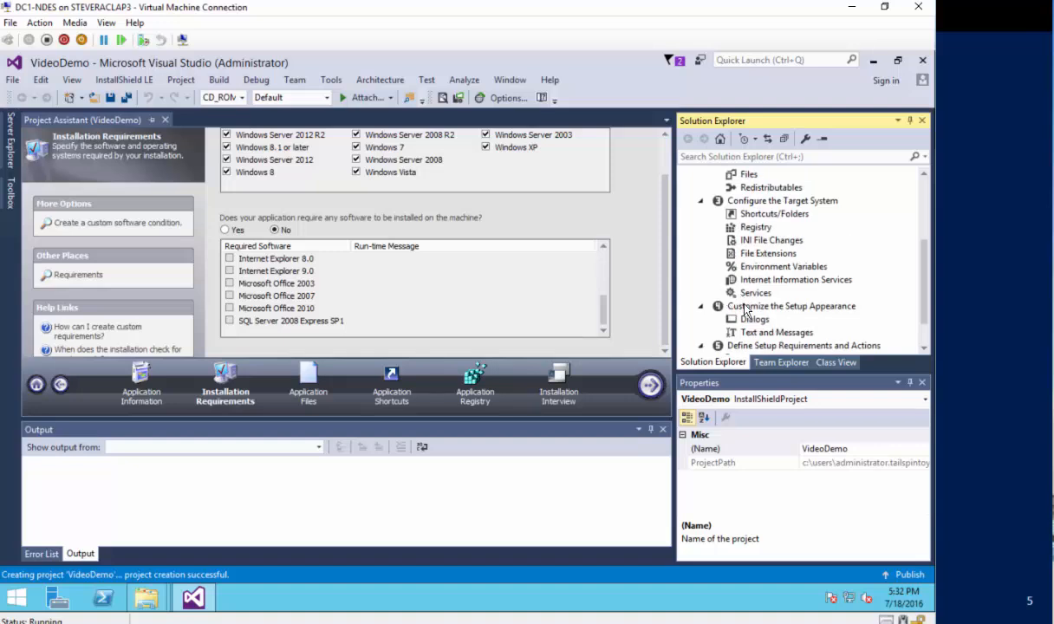
scroll(736, 312, down, 1)
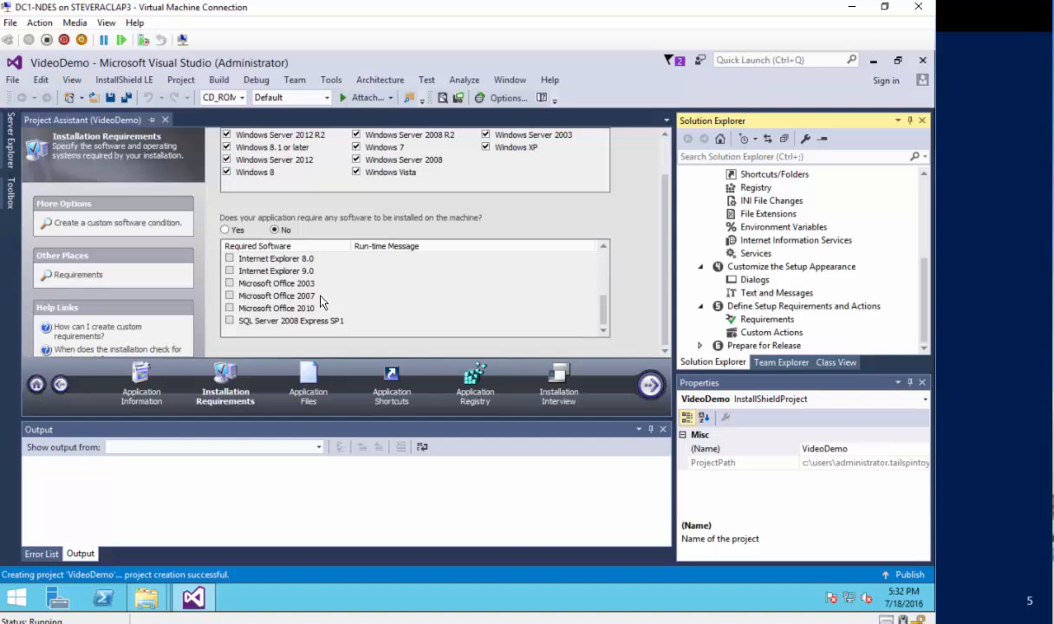
scroll(393, 287, up, 1)
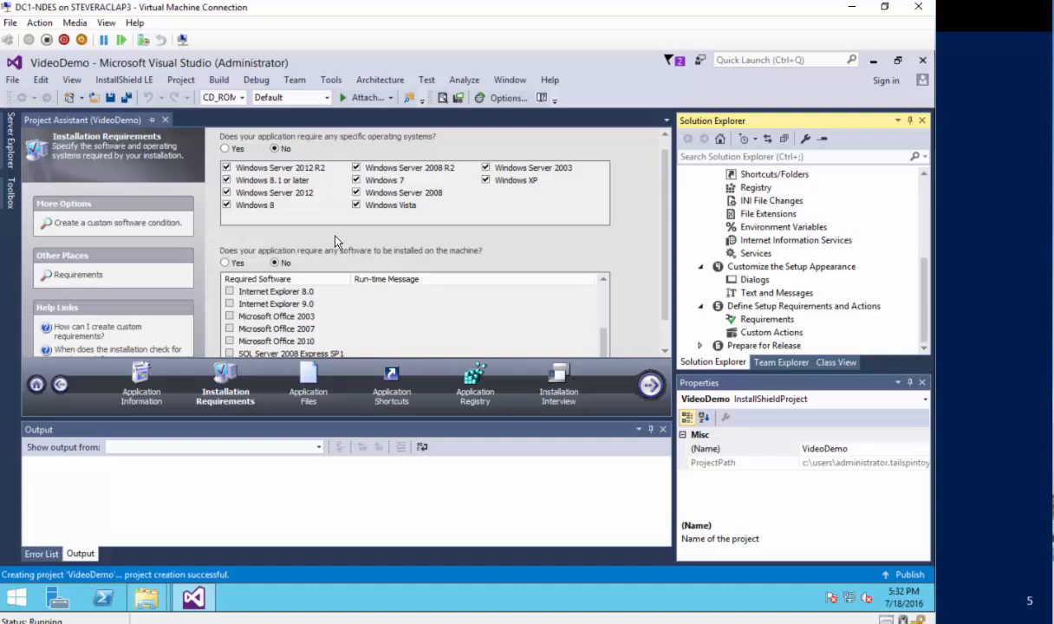
scroll(336, 240, up, 1)
scroll(336, 251, down, 1)
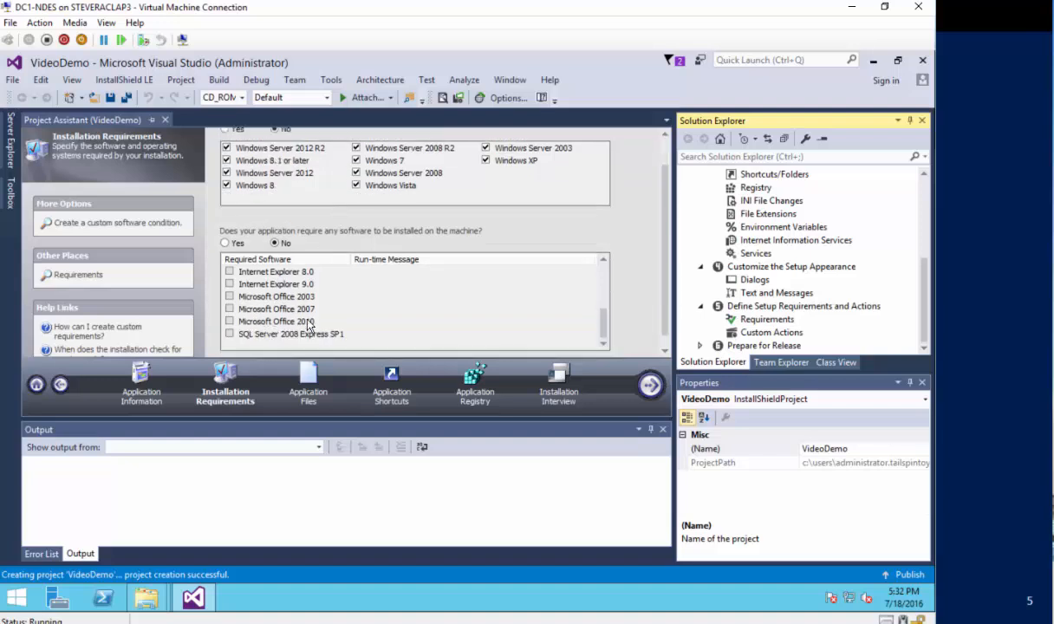
Examine the folder and file pickers offered on the Application Files page without adding anything to the installation.
click(309, 381)
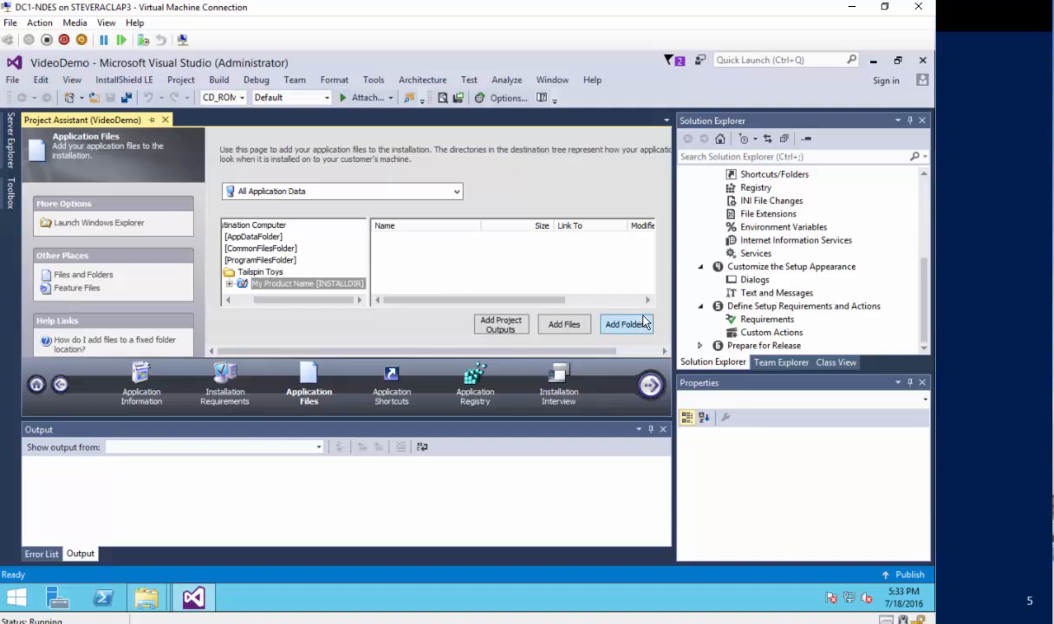
click(617, 324)
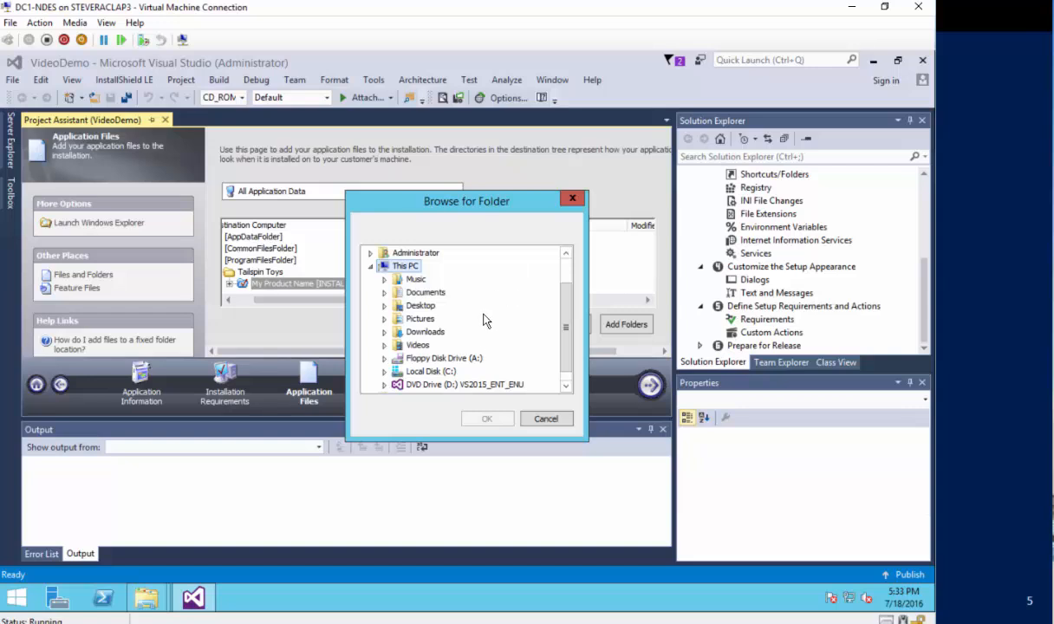
drag(562, 351, 564, 362)
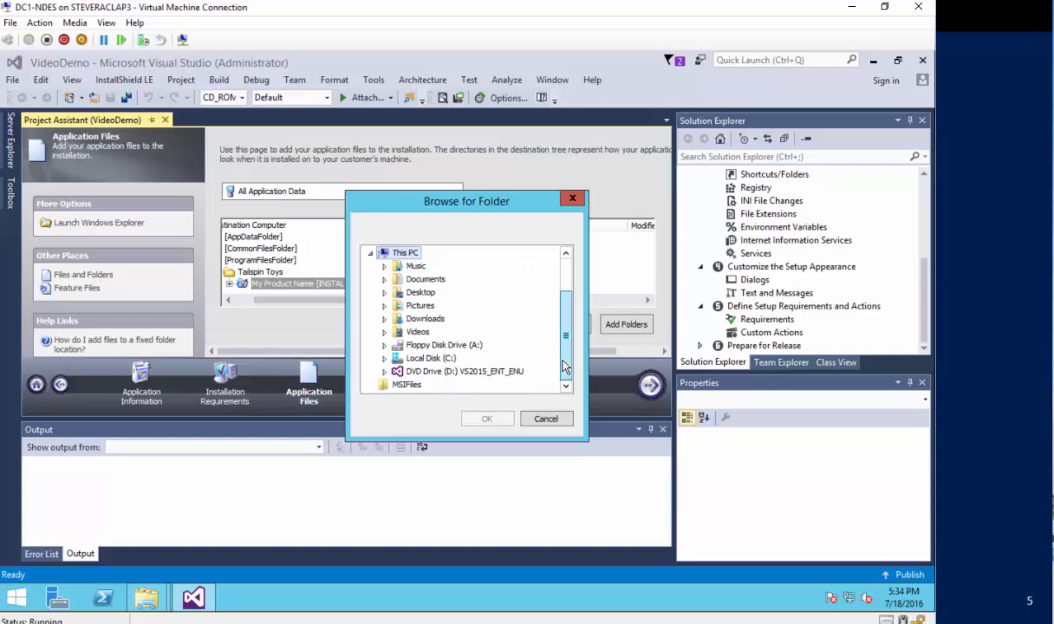
scroll(564, 340, up, 2)
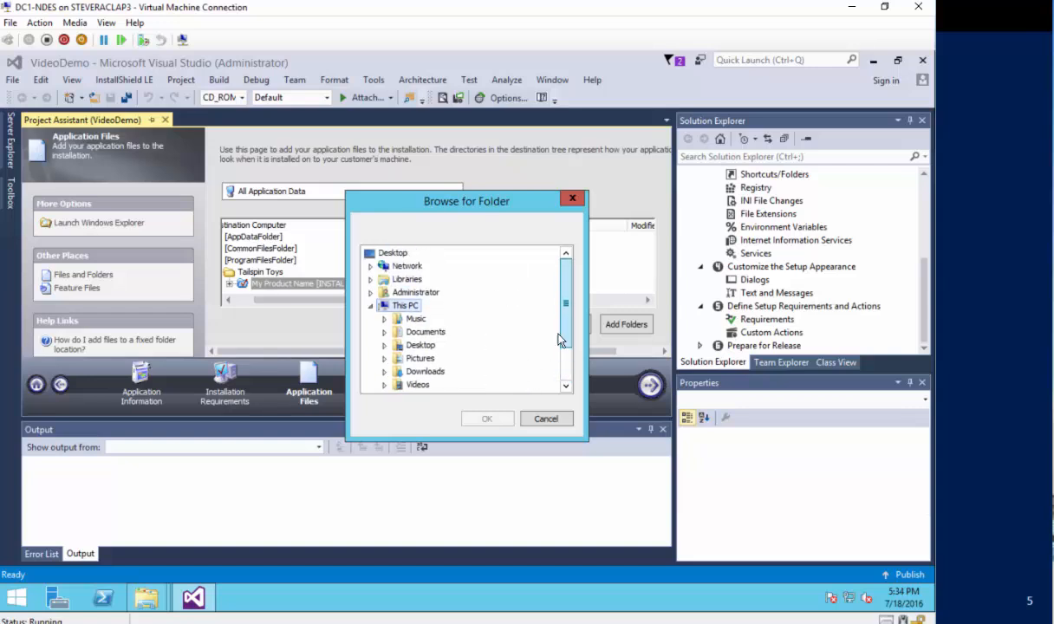
click(546, 419)
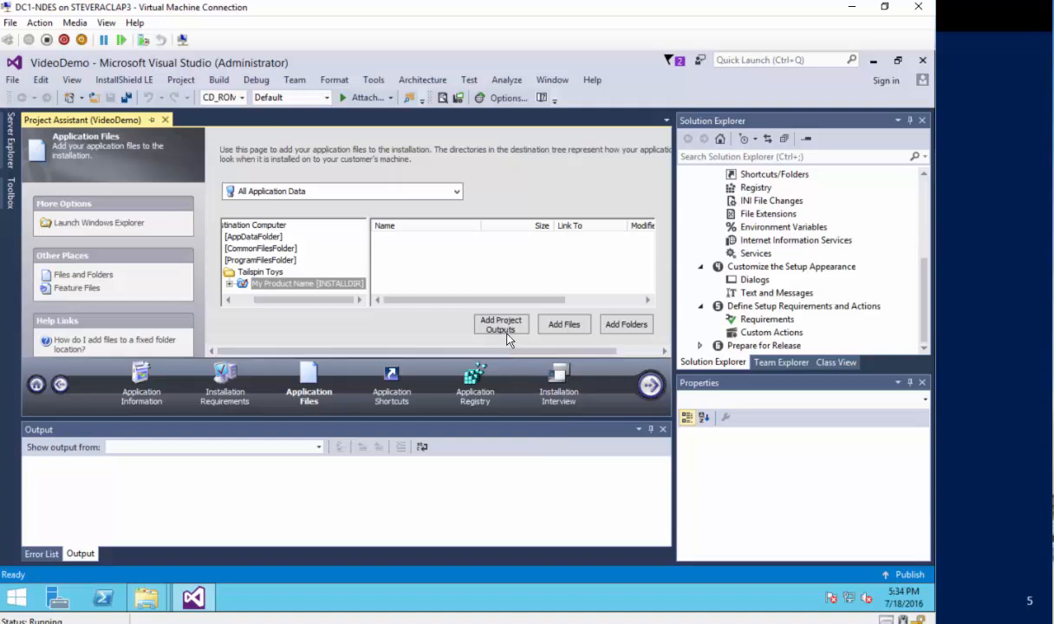
click(565, 324)
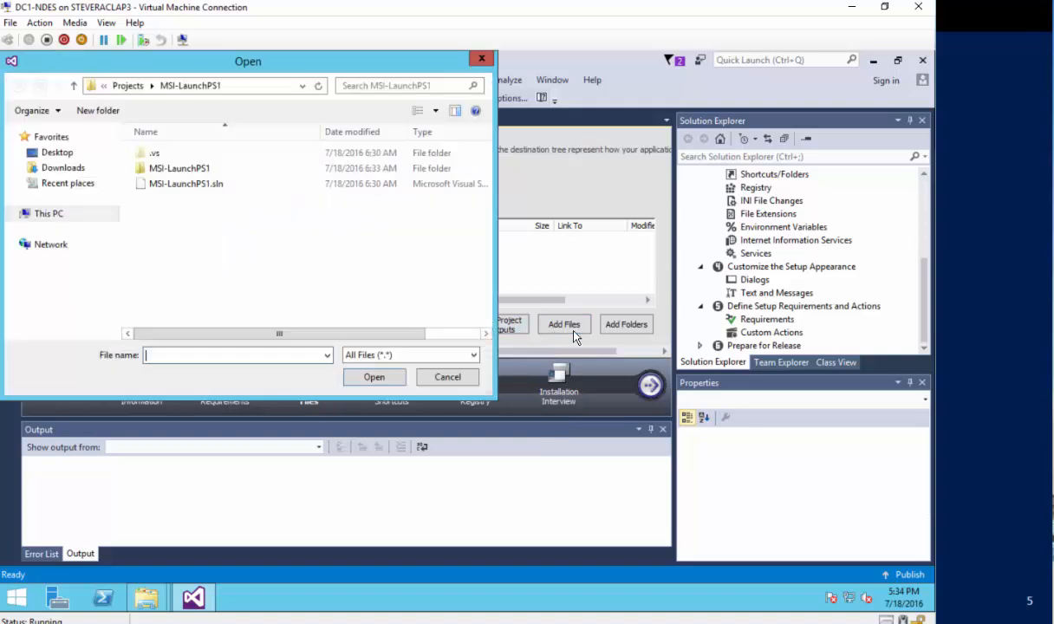
click(442, 376)
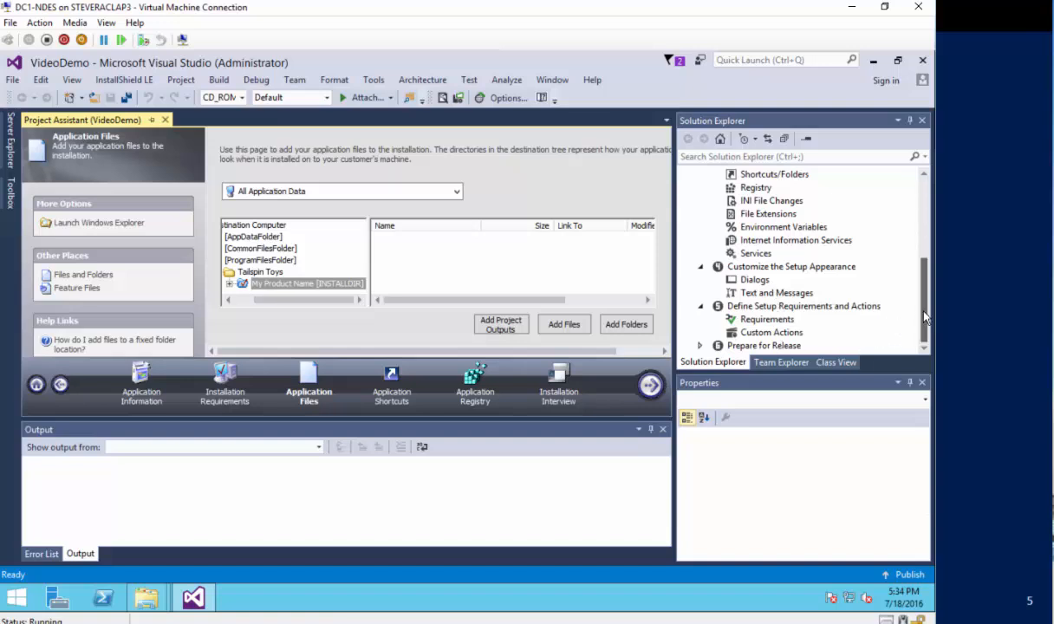
Review the Application Shortcuts and Application Registry pages of the Project Assistant.
drag(925, 317, 924, 279)
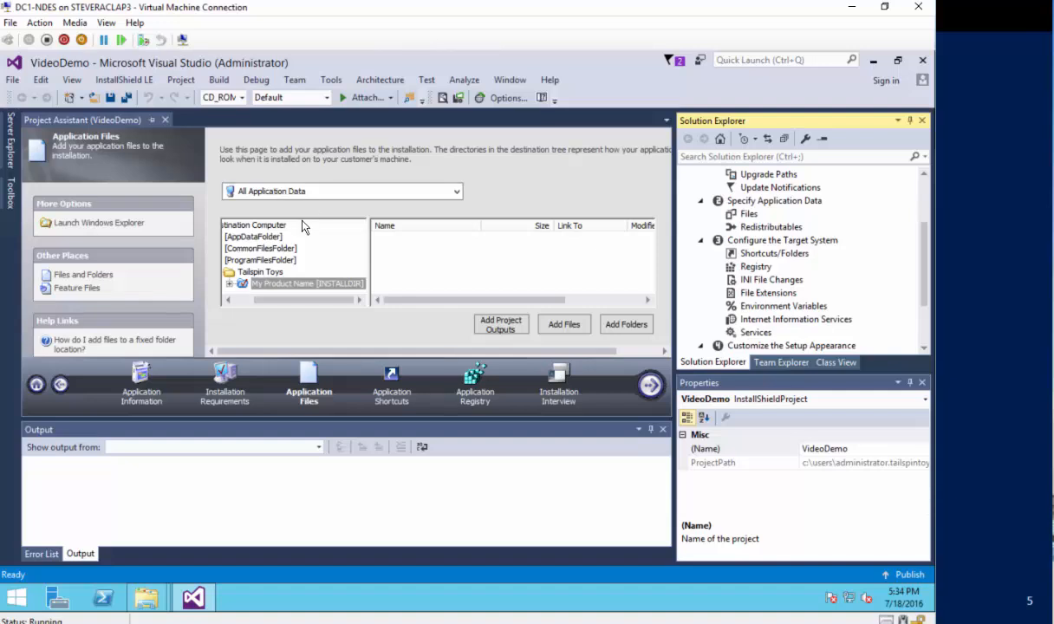
click(393, 384)
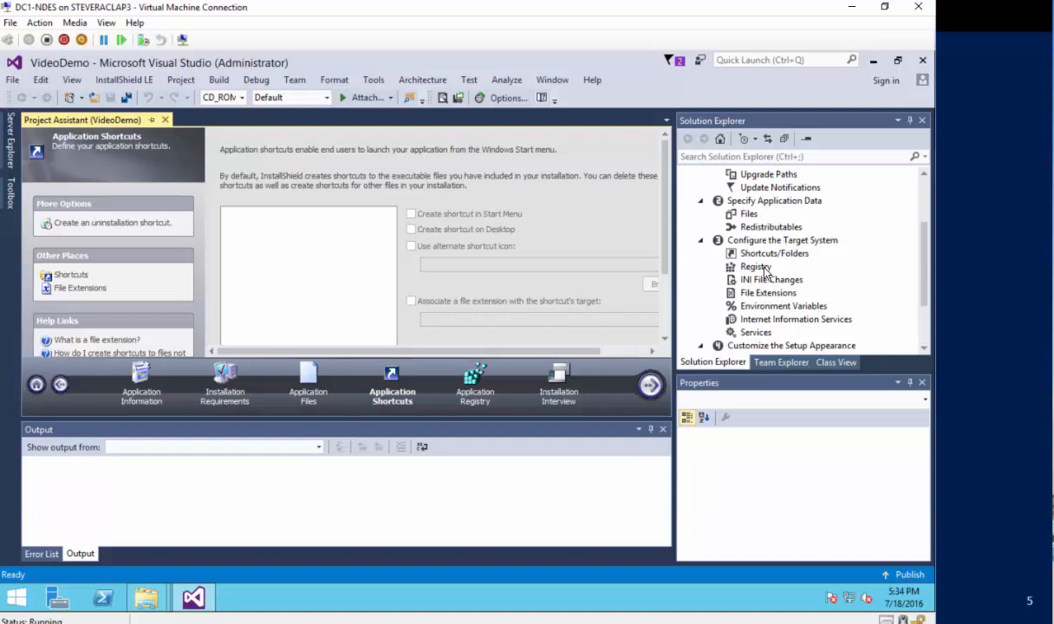
click(469, 384)
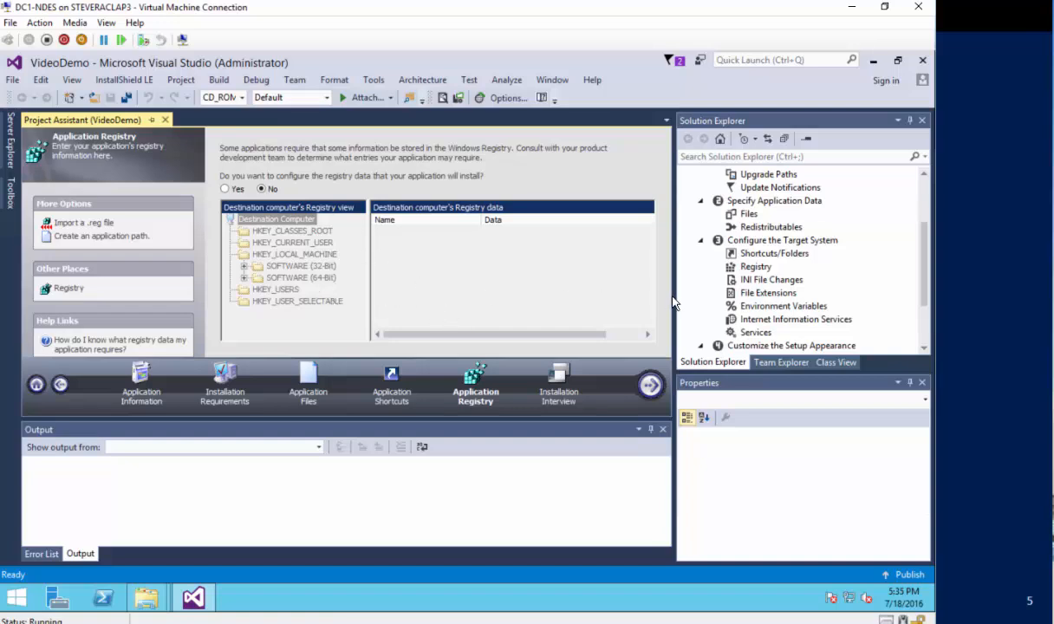
In the Installation Interview, turn off the License Agreement dialog and the prompt for Company Name and User Name.
click(562, 397)
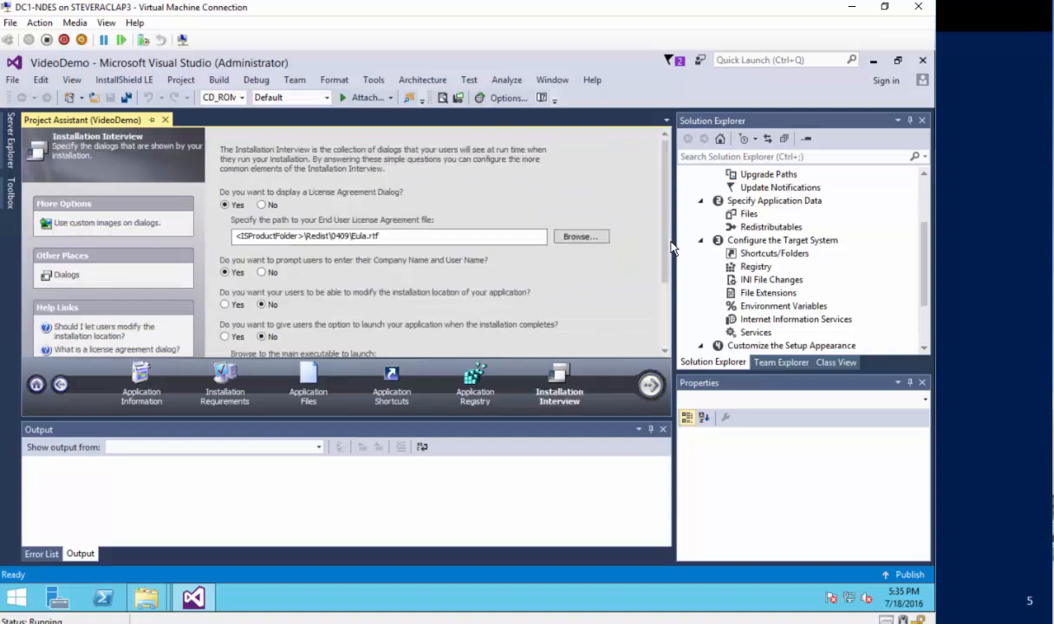
drag(668, 253, 664, 277)
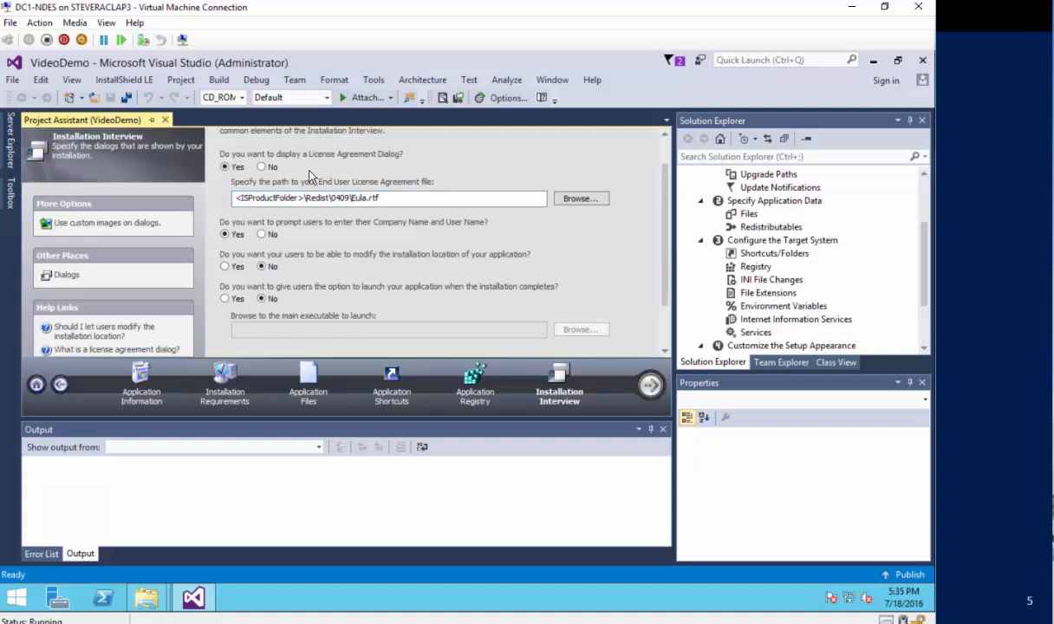
click(270, 168)
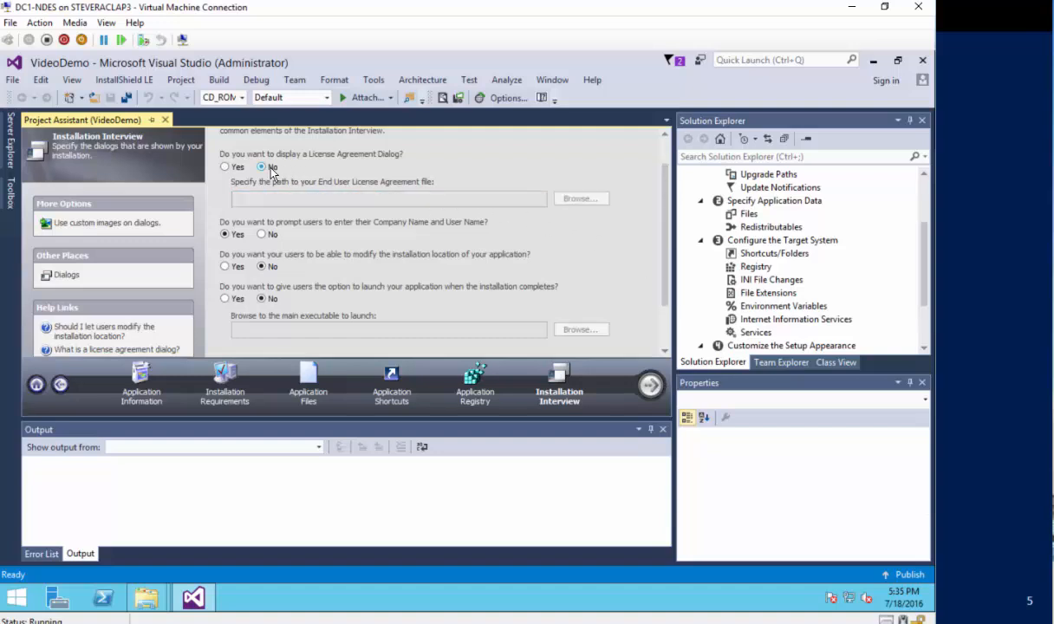
click(262, 234)
drag(923, 266, 923, 240)
scroll(926, 263, down, 4)
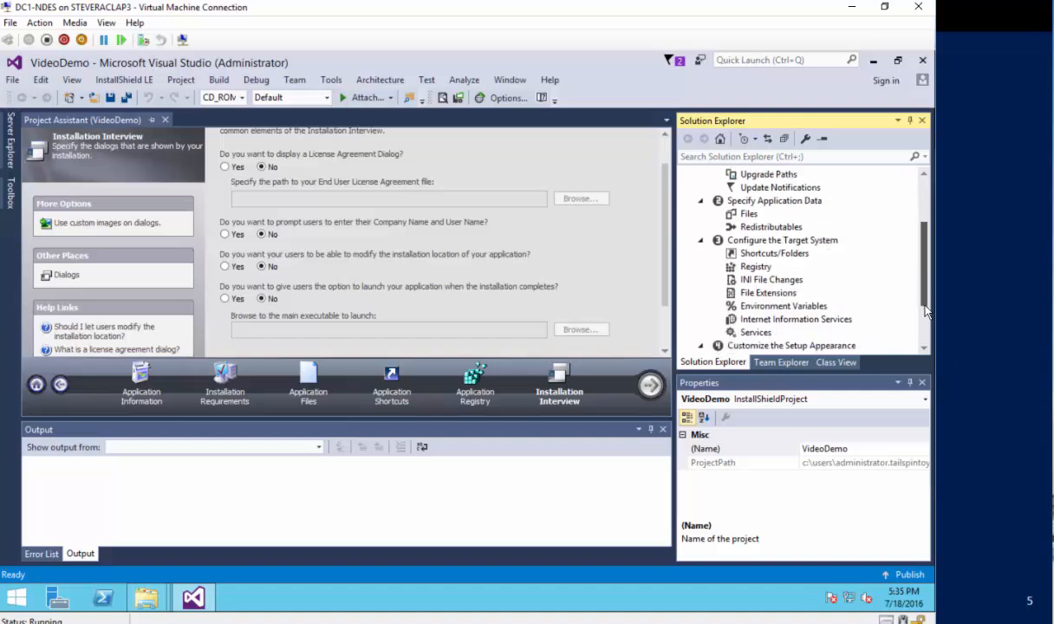
scroll(926, 230, up, 4)
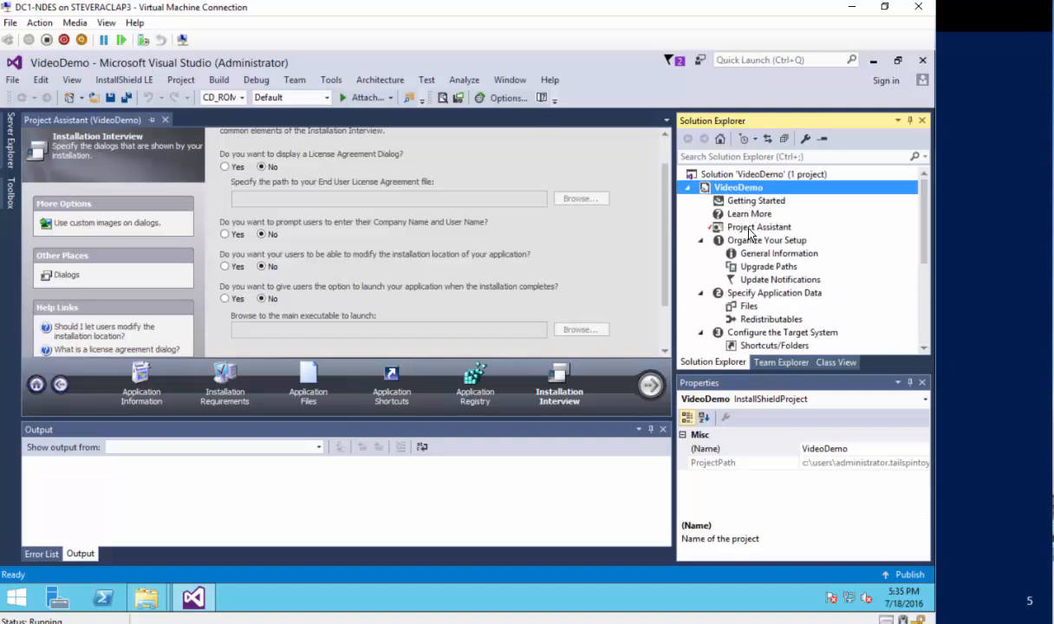
Review the Project Assistant, Learn More and Getting Started pages of the VideoDemo project, closing each one after viewing.
click(166, 121)
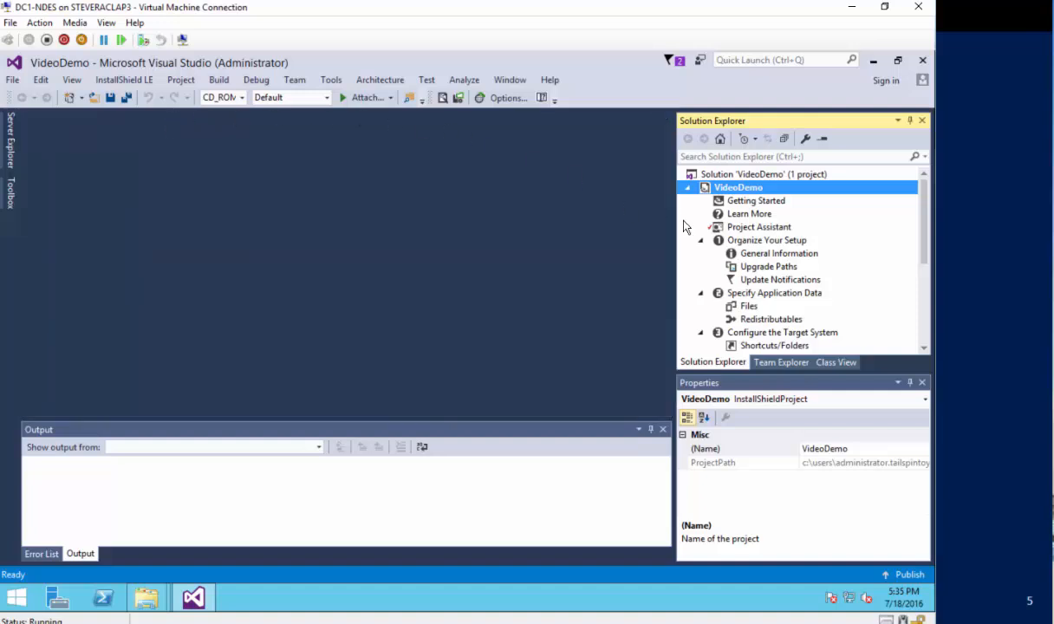
double_click(744, 226)
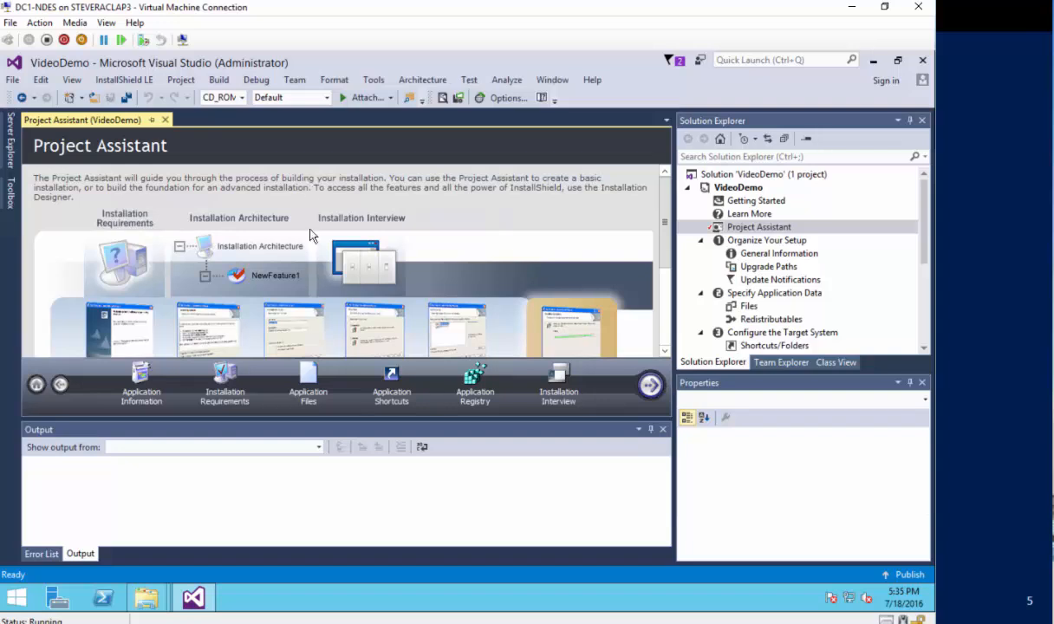
click(164, 119)
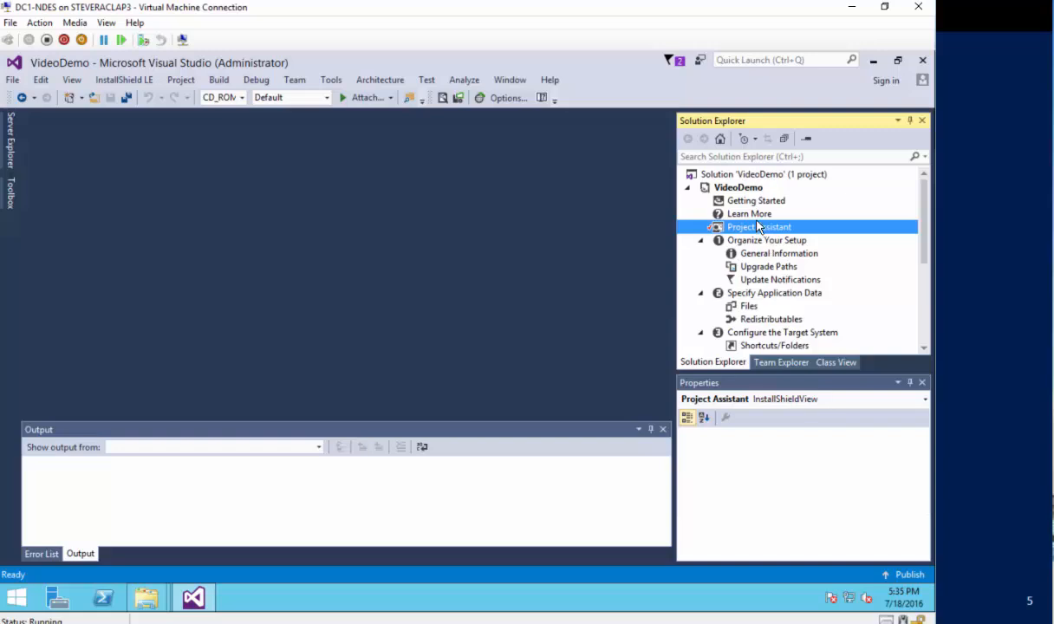
double_click(720, 213)
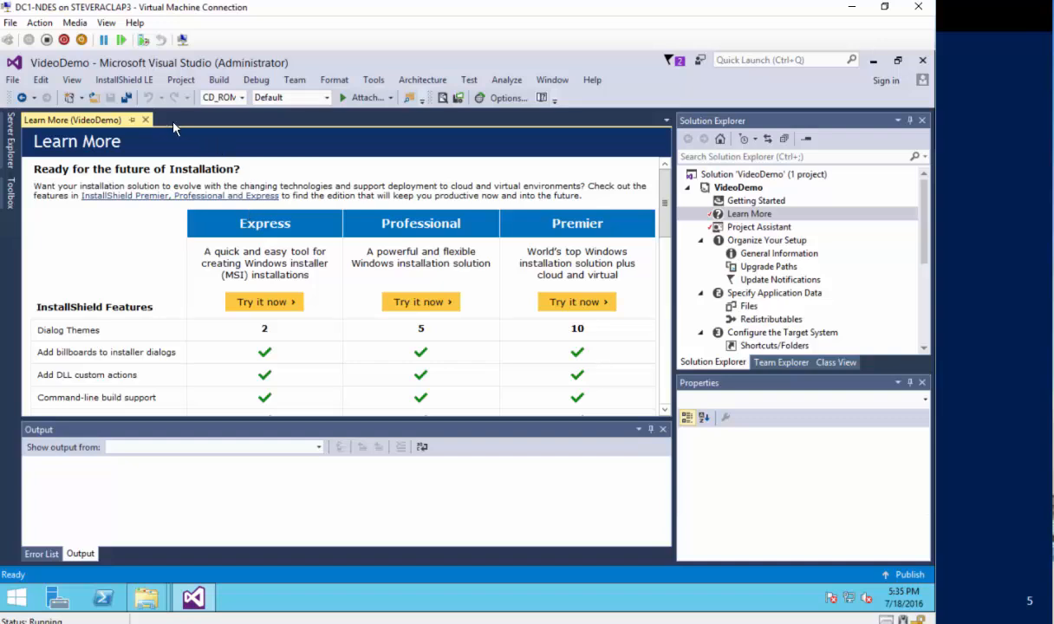
click(147, 121)
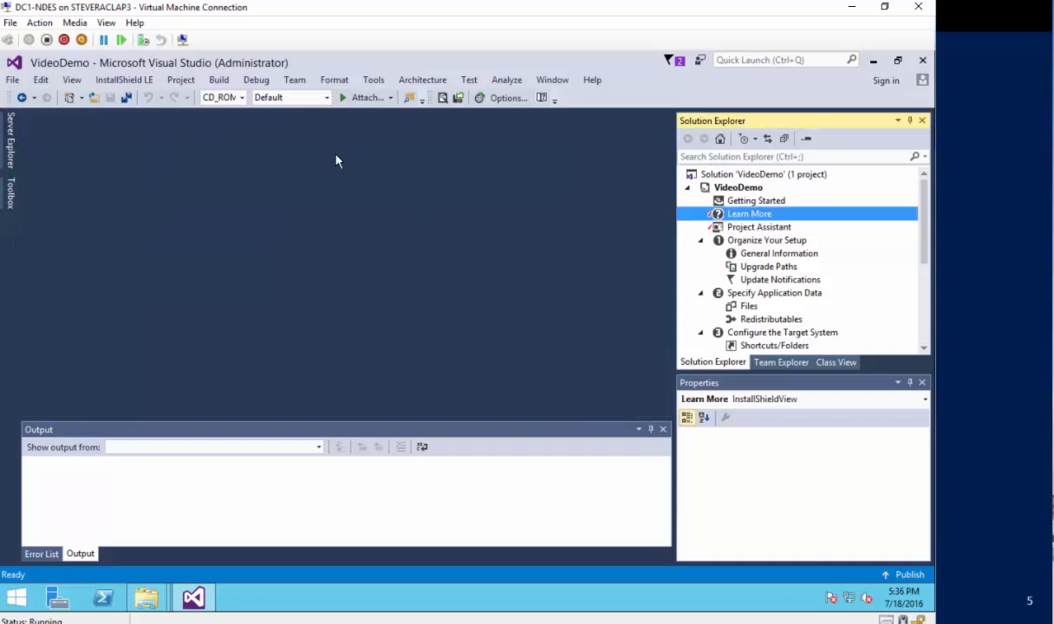
click(744, 200)
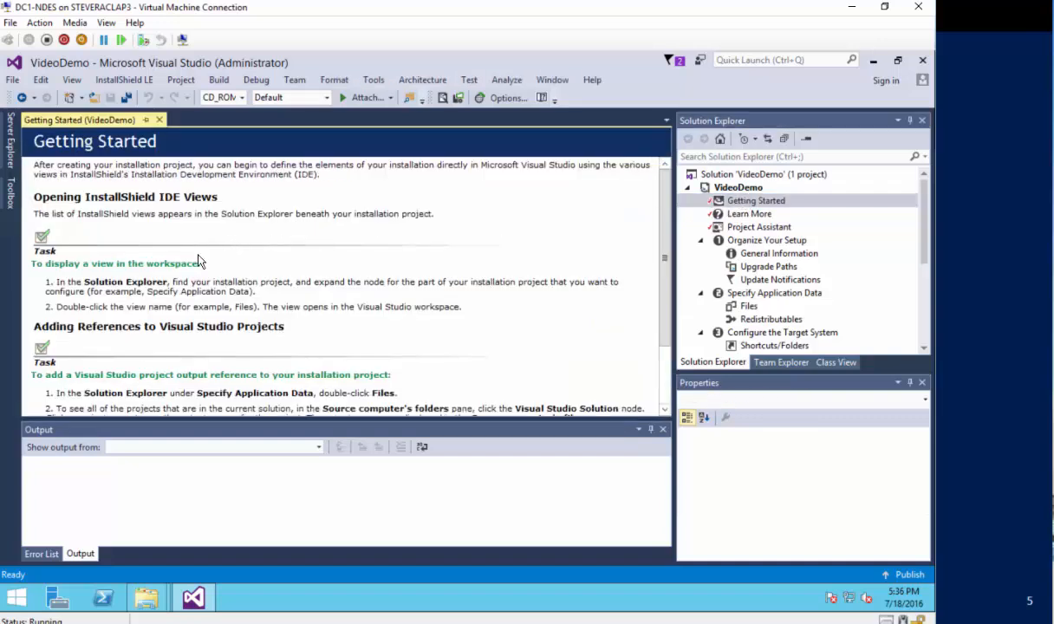
scroll(207, 258, down, 3)
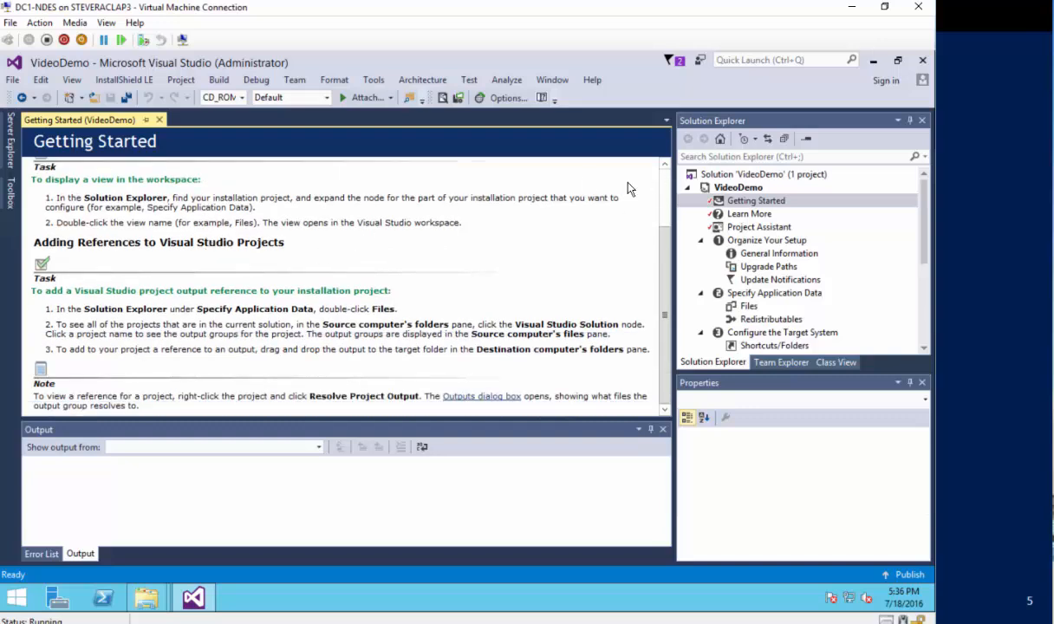
click(157, 119)
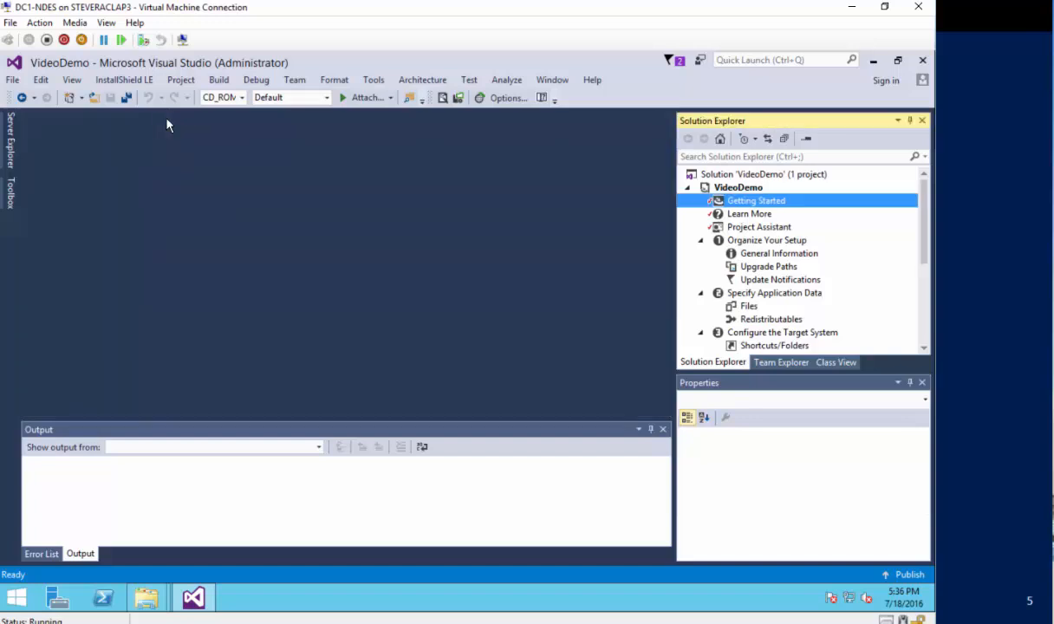
Open the General Information view and generate a new GUID for the Product Code.
click(753, 255)
double_click(753, 255)
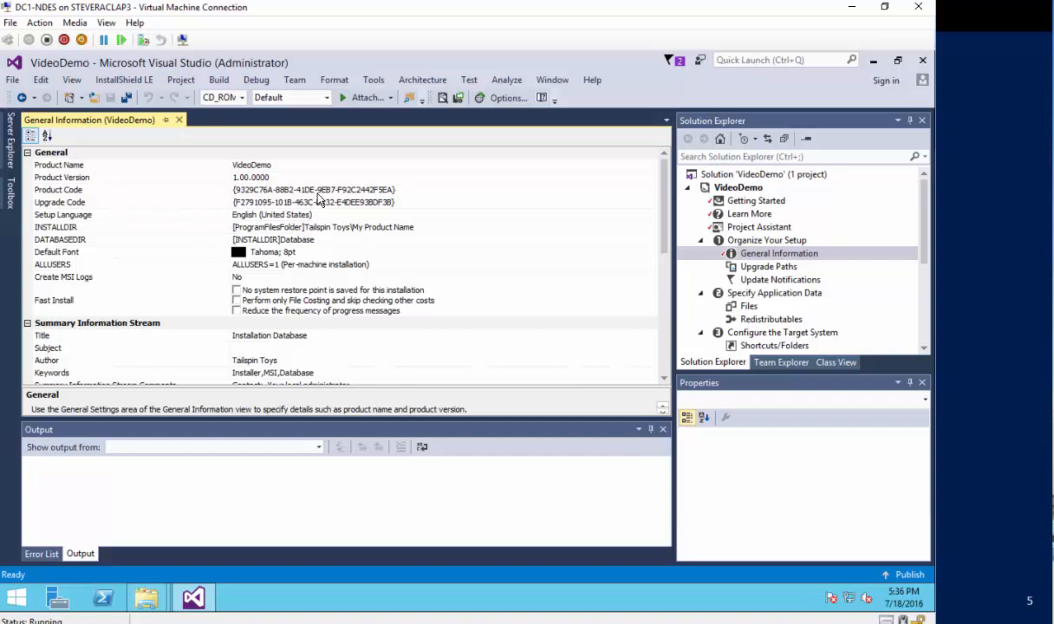
click(431, 189)
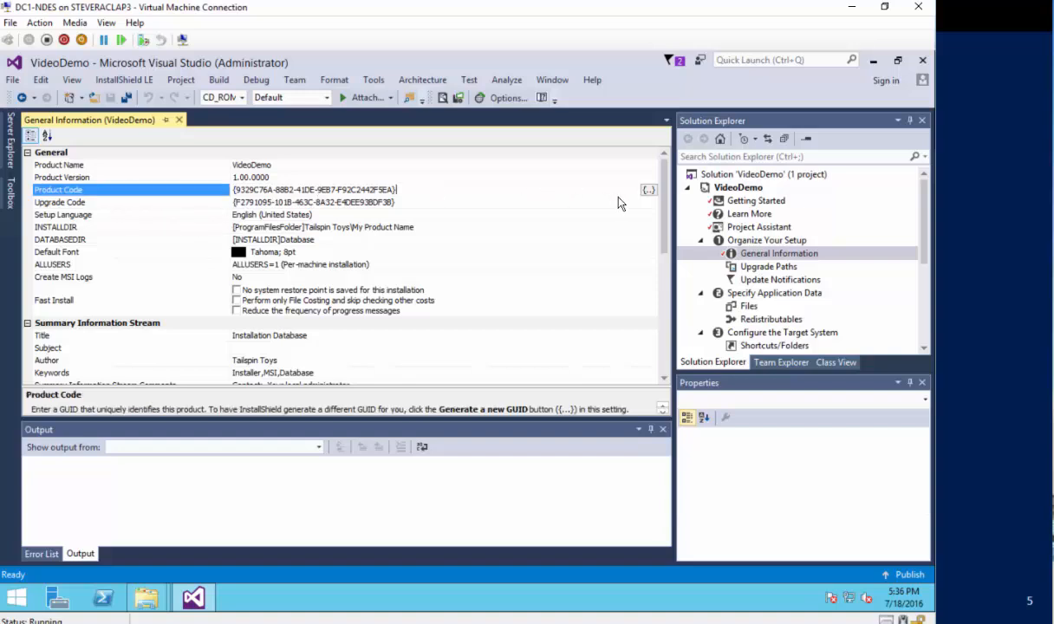
click(648, 191)
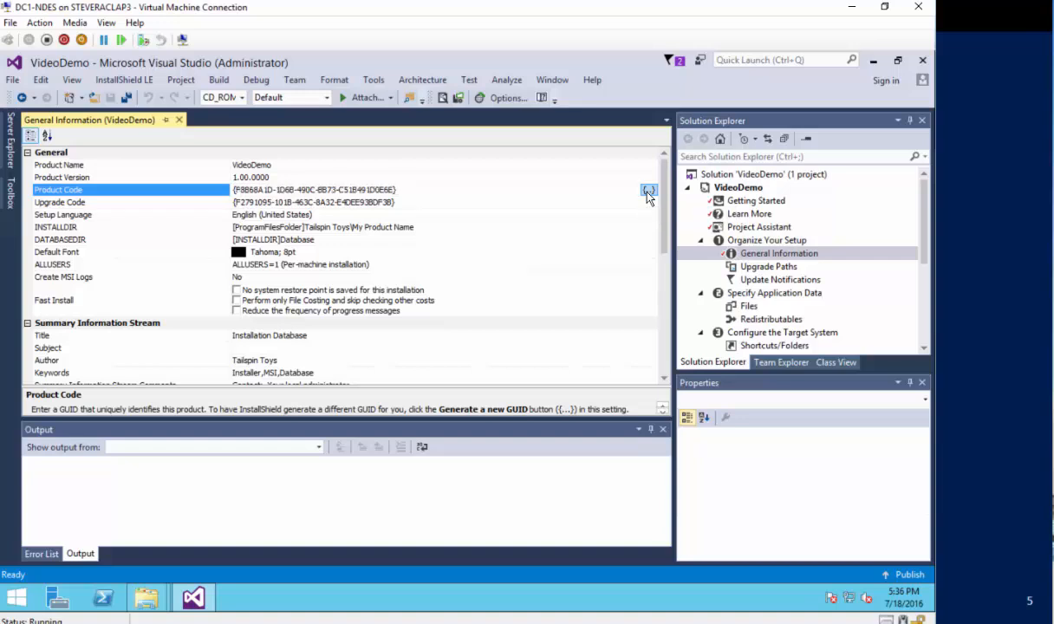
click(648, 190)
click(648, 191)
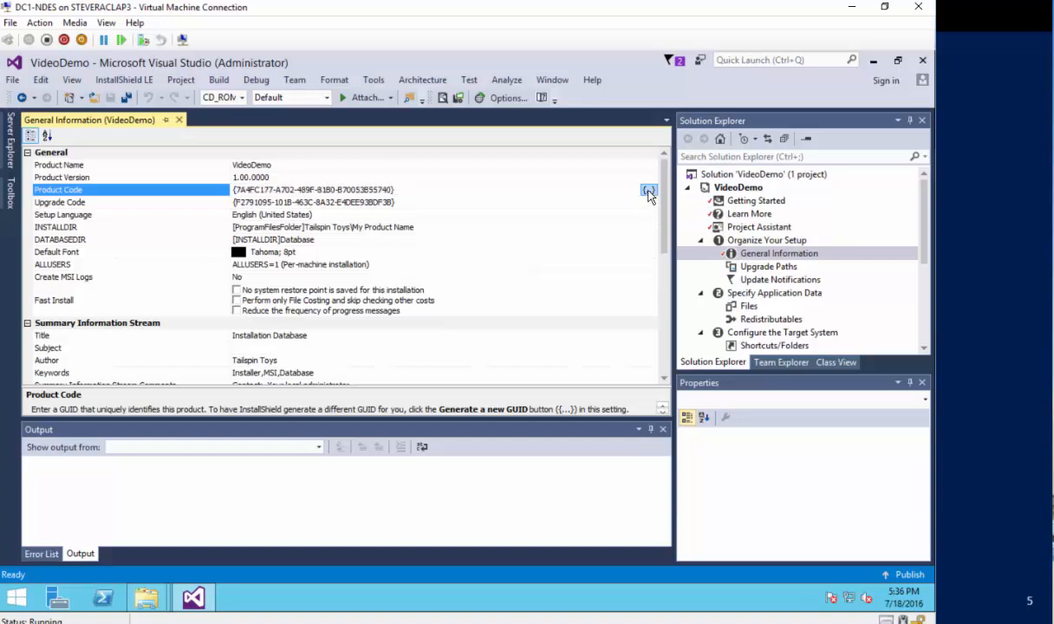
click(648, 191)
Generate a new GUID for the Upgrade Code in the General Information settings.
click(466, 204)
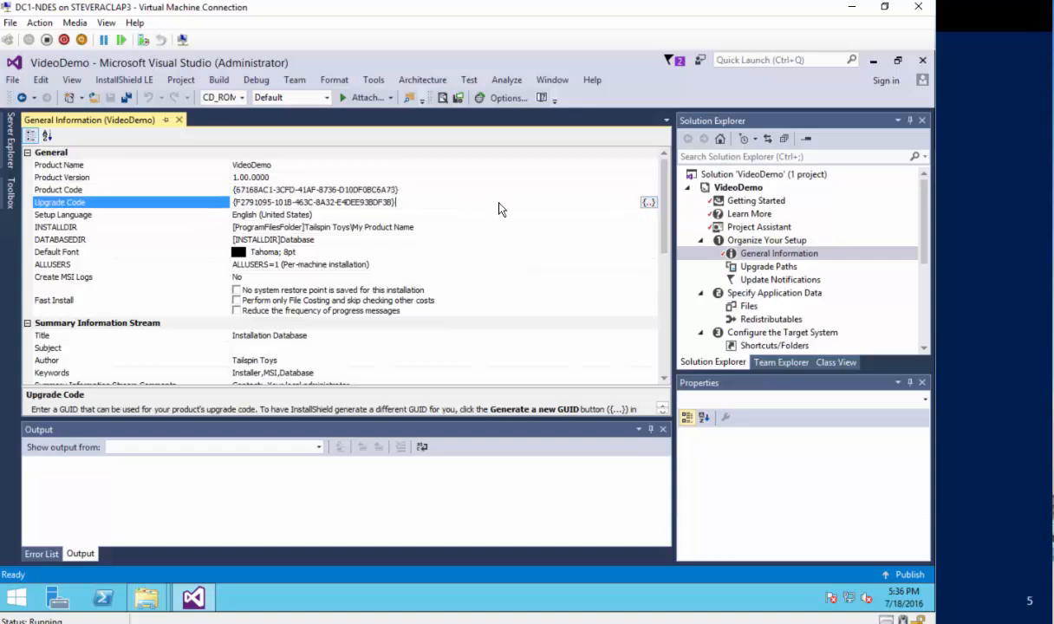
click(645, 204)
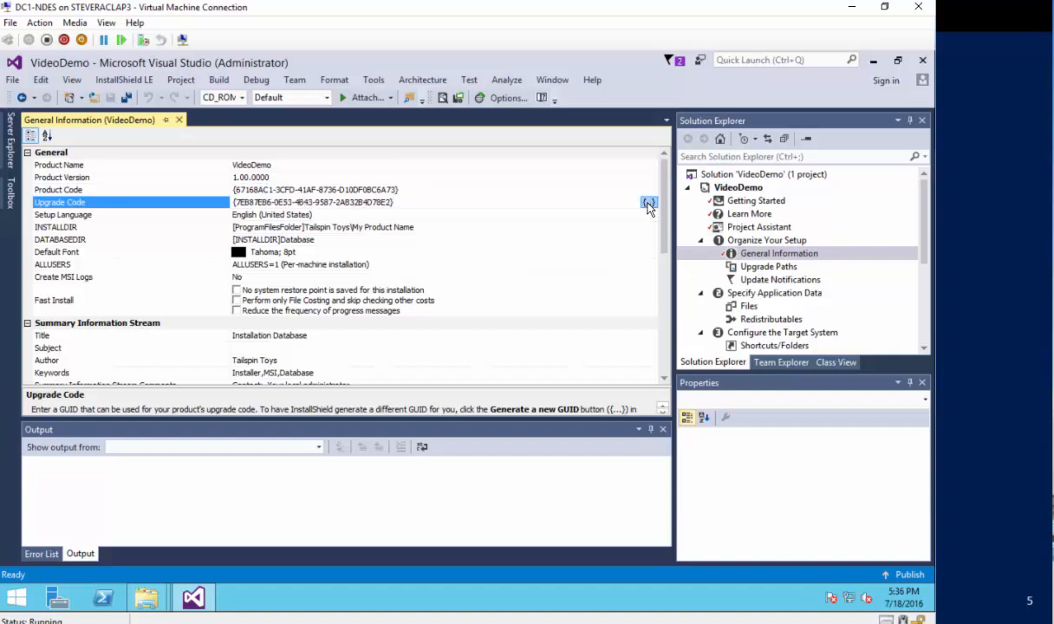
click(645, 204)
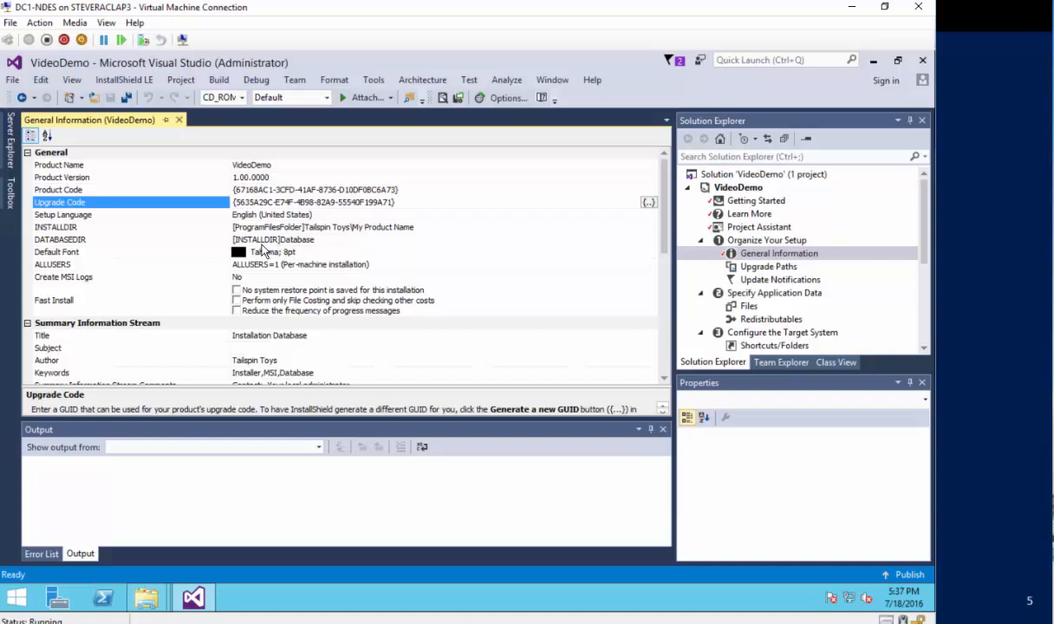
Set the INSTALLDIR path to [ProgramFilesFolder]Tailspin Toys\VideoDemo.
click(83, 226)
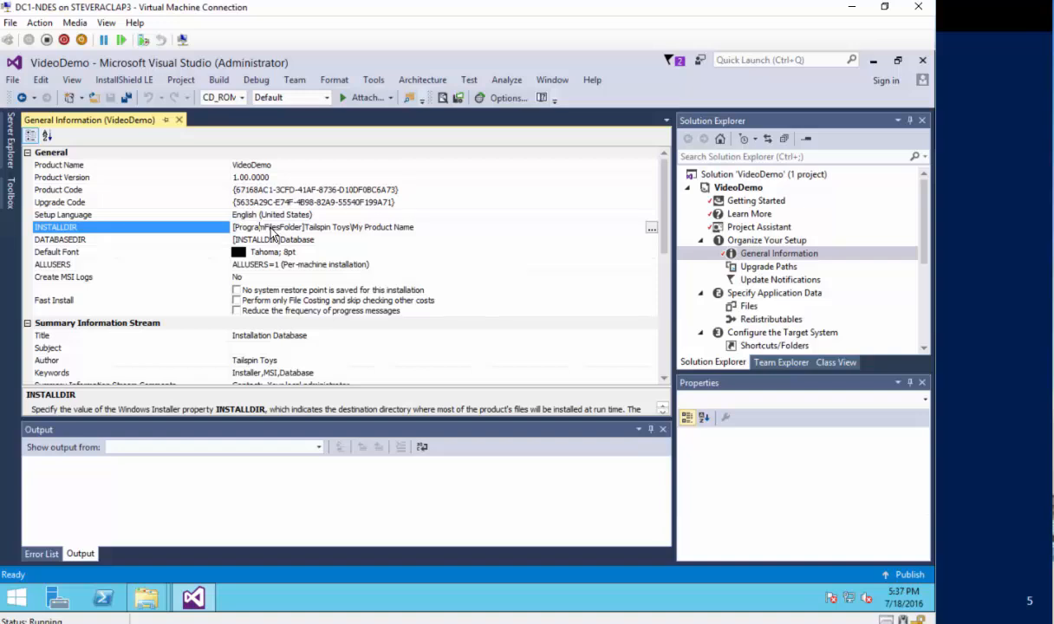
click(425, 231)
key(BackSpace)
key(BackSpace)
key(BackSpace)
key(BackSpace)
key(BackSpace)
key(BackSpace)
key(BackSpace)
key(BackSpace)
key(BackSpace)
key(BackSpace)
key(BackSpace)
key(BackSpace)
key(BackSpace)
key(BackSpace)
key(BackSpace)
text(VideoDemo)
Choose ALLUSERS=1 (Per-machine installation) for the ALLUSERS property.
click(406, 267)
click(405, 266)
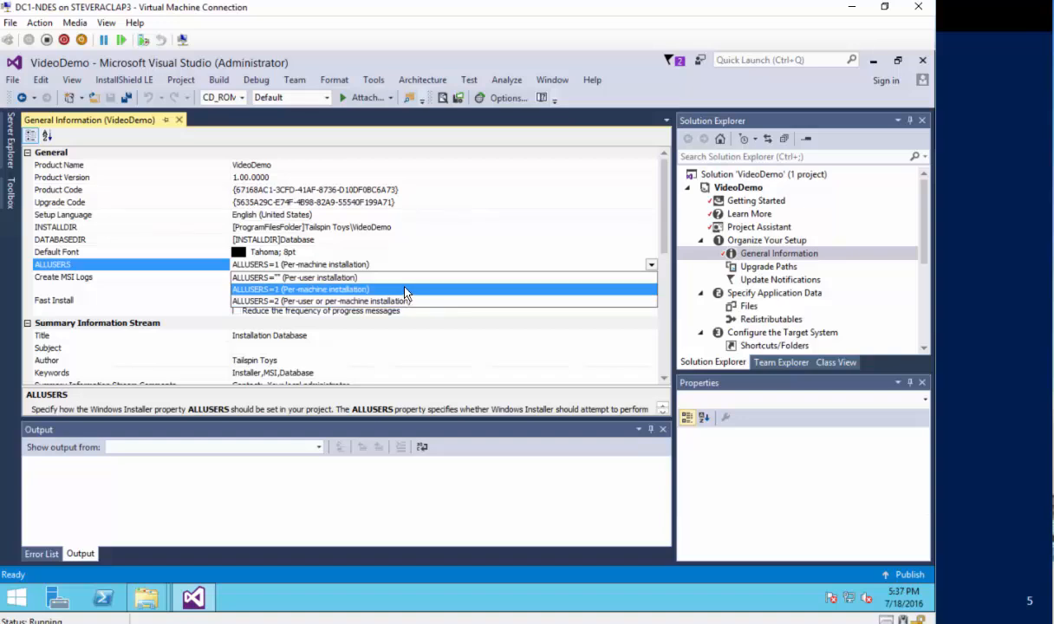
click(404, 288)
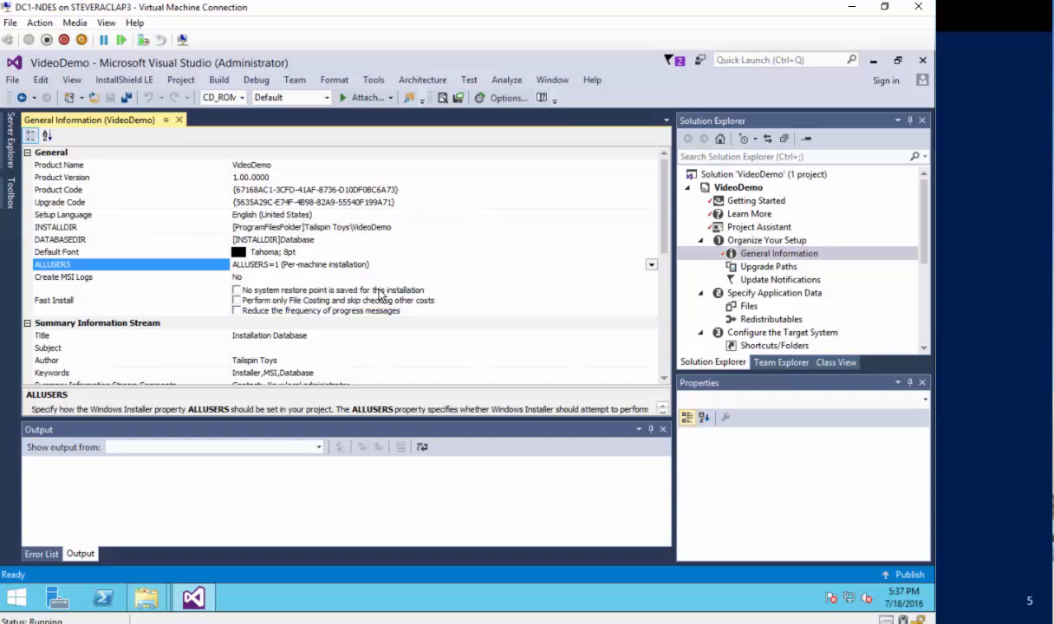
Turn on Create MSI Logs with the default MsiLogging value of voicewarmupx.
click(270, 280)
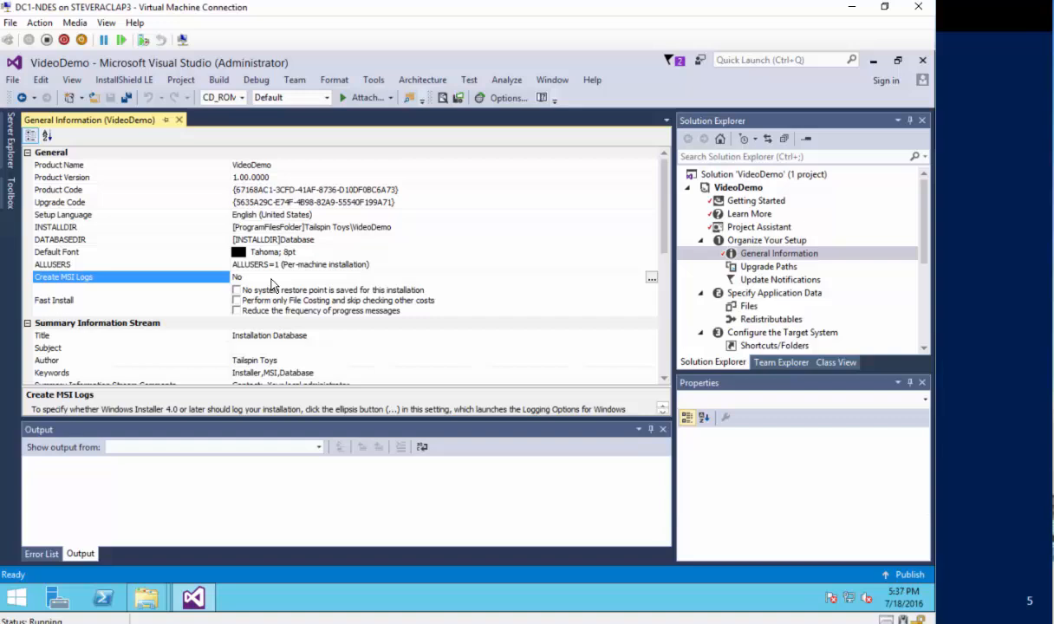
click(652, 279)
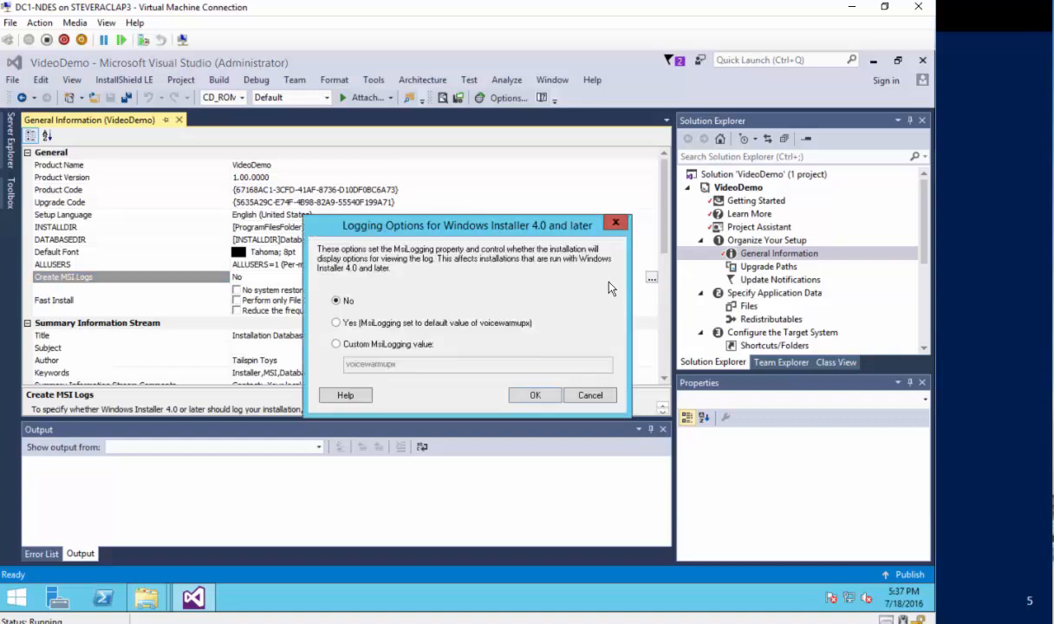
click(365, 322)
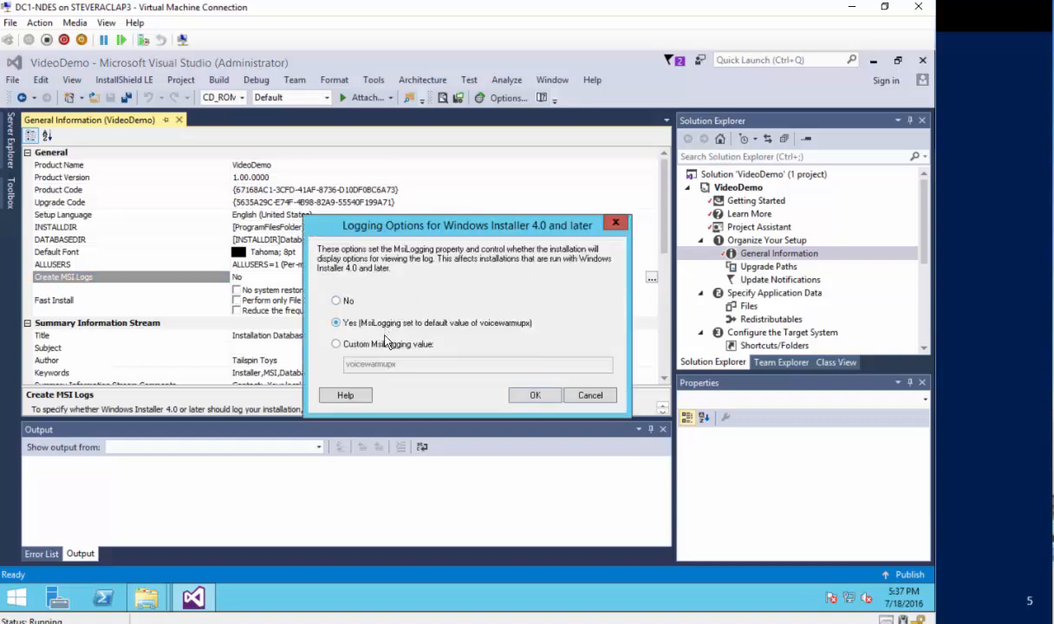
click(535, 396)
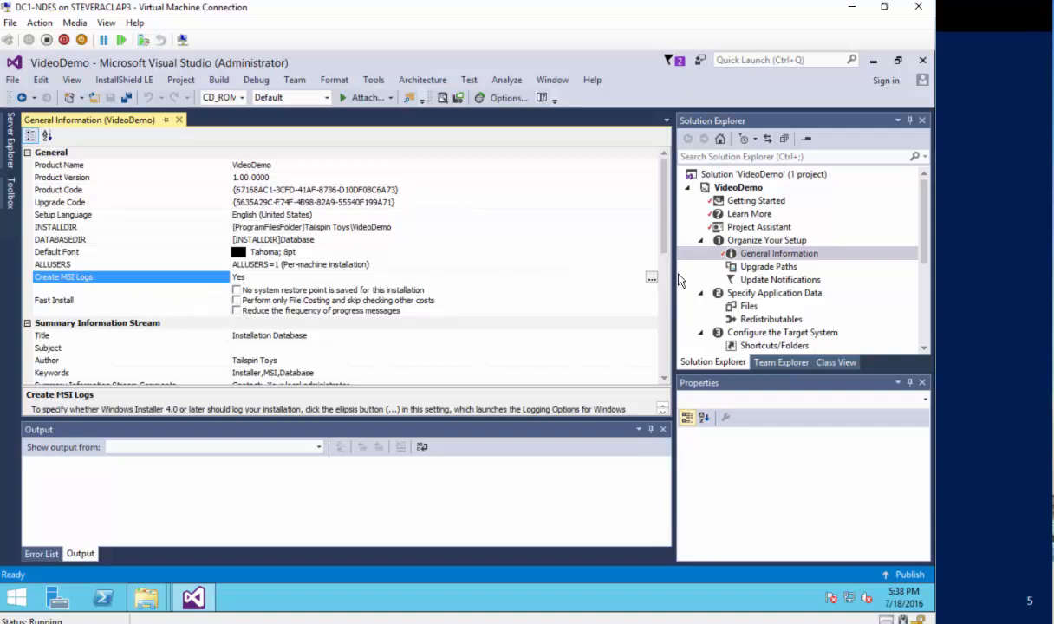
Review the remaining General Information settings, including Add or Remove Programs, and the Upgrade Paths and Update Notifications views.
drag(666, 257, 666, 317)
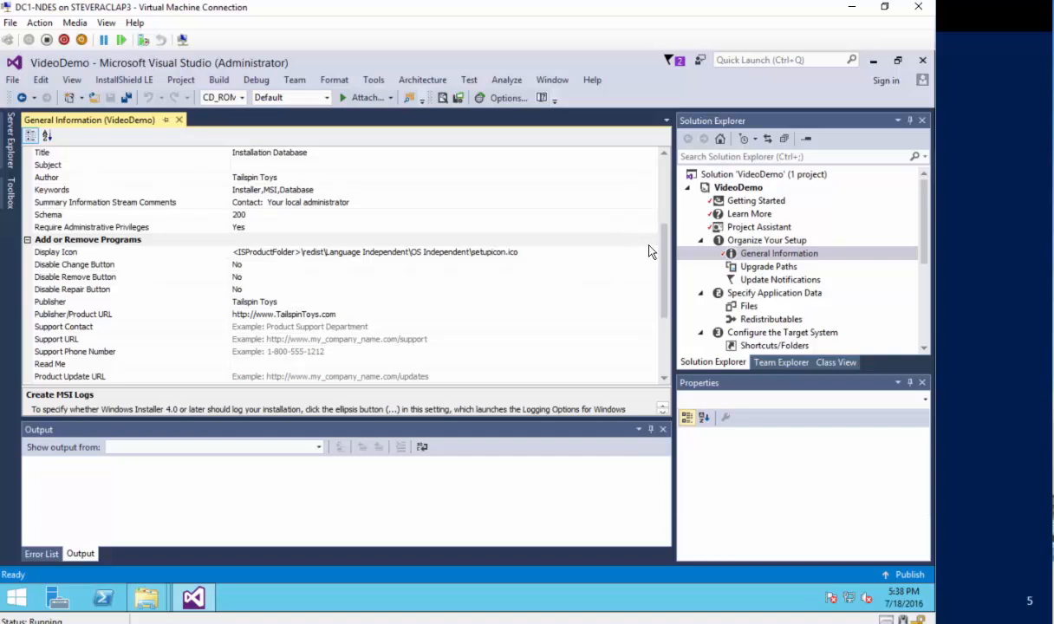
drag(662, 248, 659, 278)
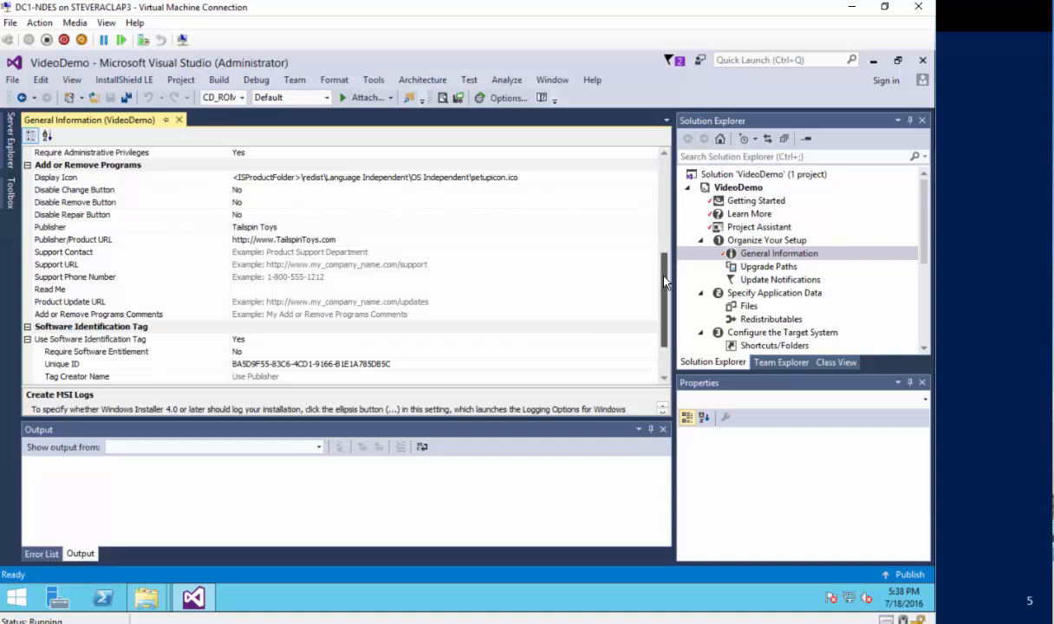
scroll(664, 281, down, 2)
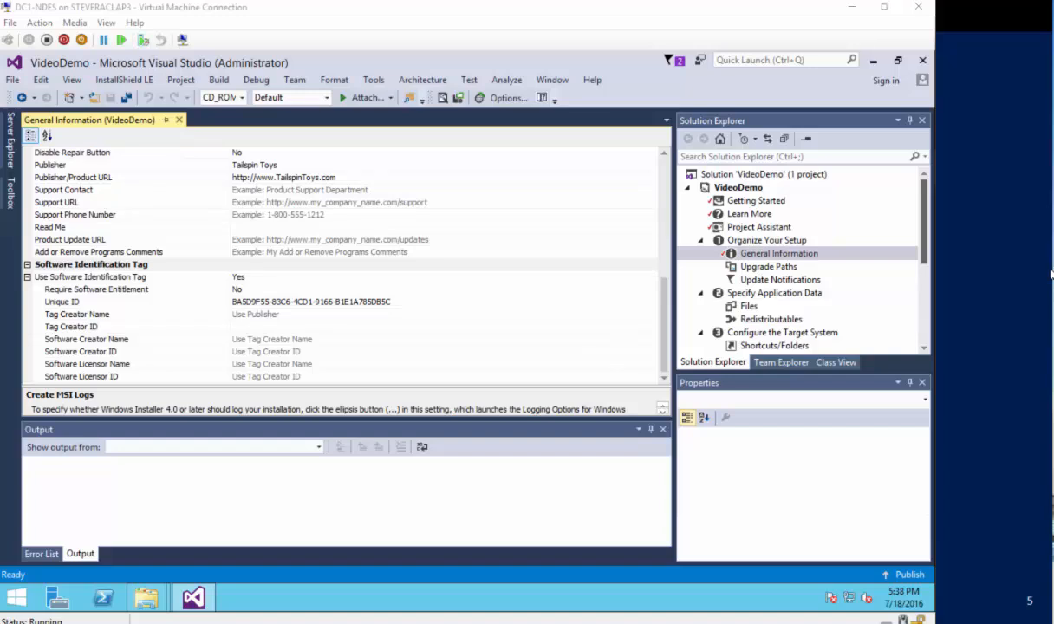
click(752, 269)
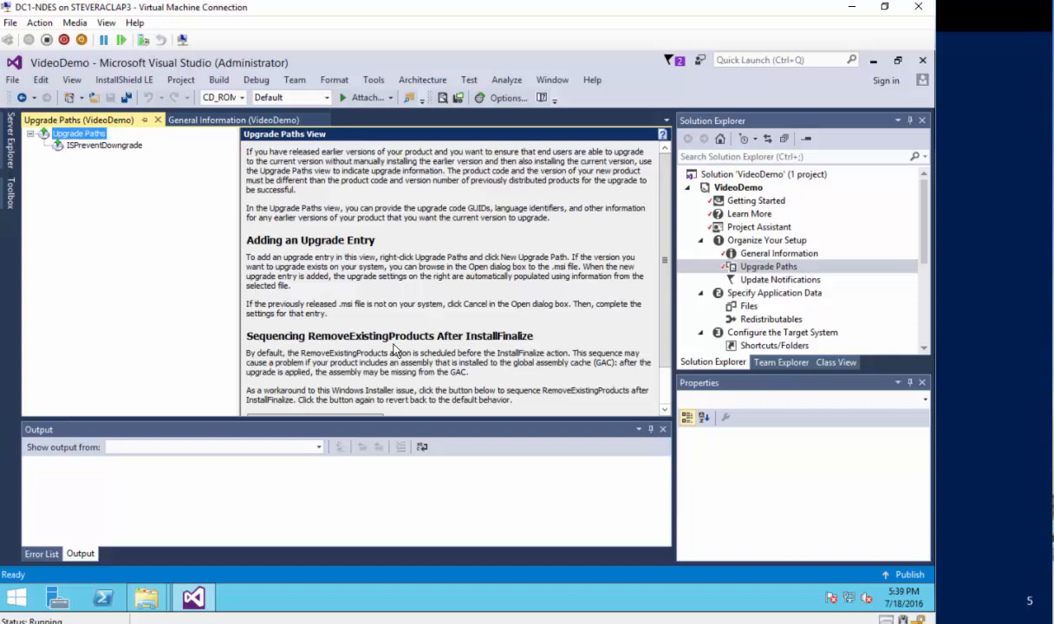
click(763, 280)
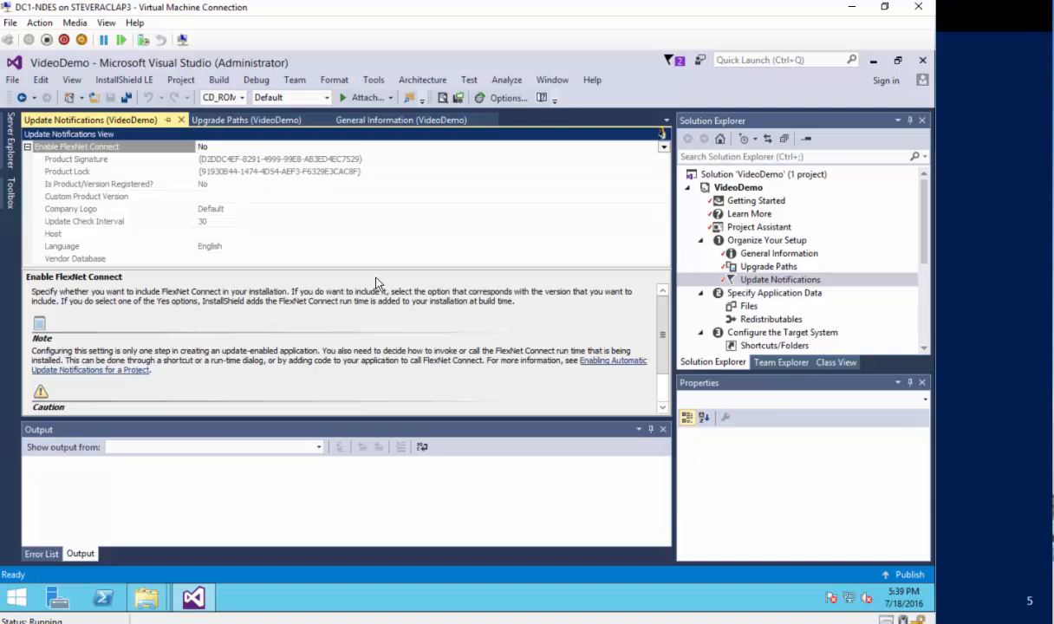
Open the Files view under Specify Application Data and show the predefined [TempFolder] on the destination computer.
click(766, 295)
click(751, 308)
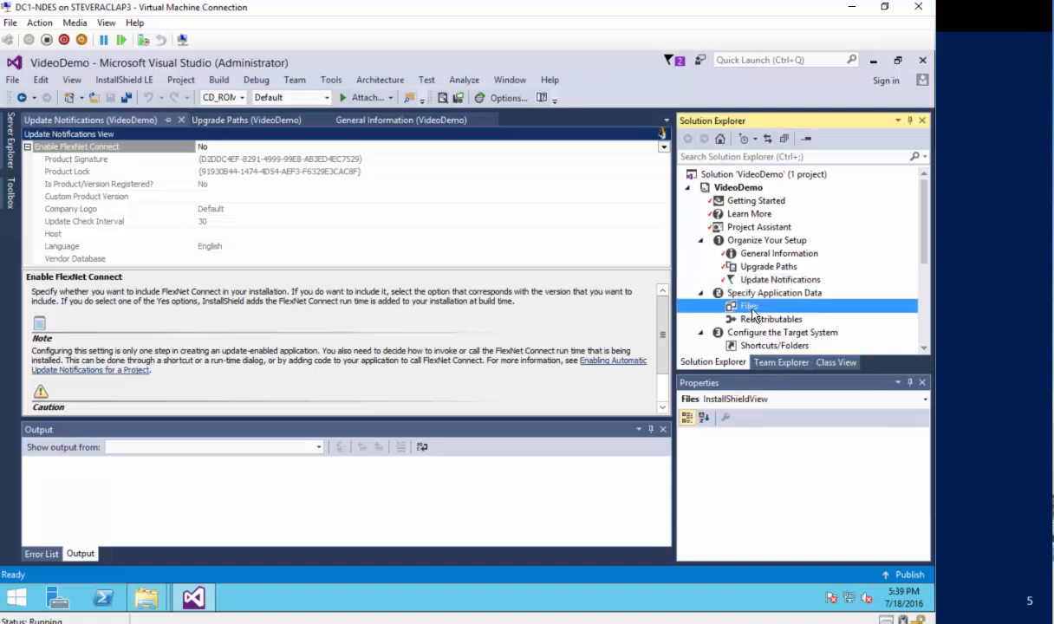
double_click(751, 309)
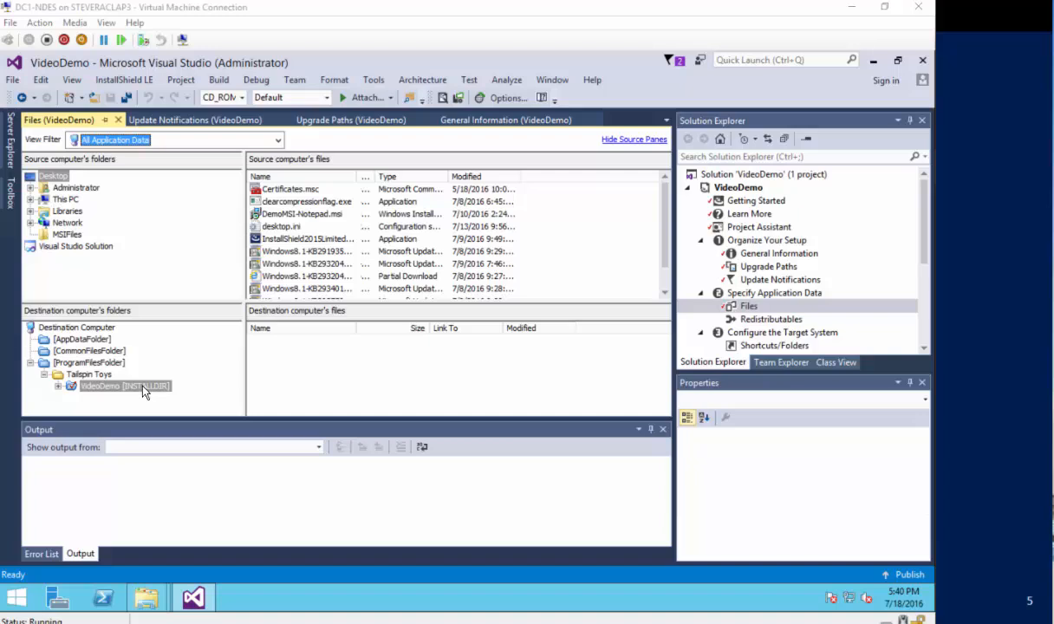
right_click(92, 328)
mouse_move(213, 337)
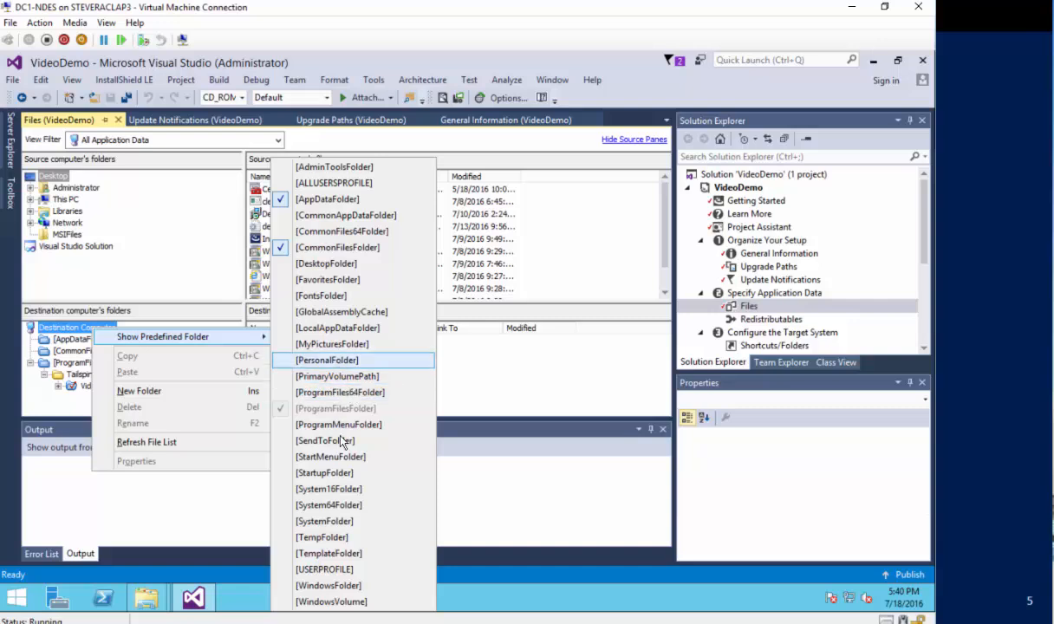
click(344, 537)
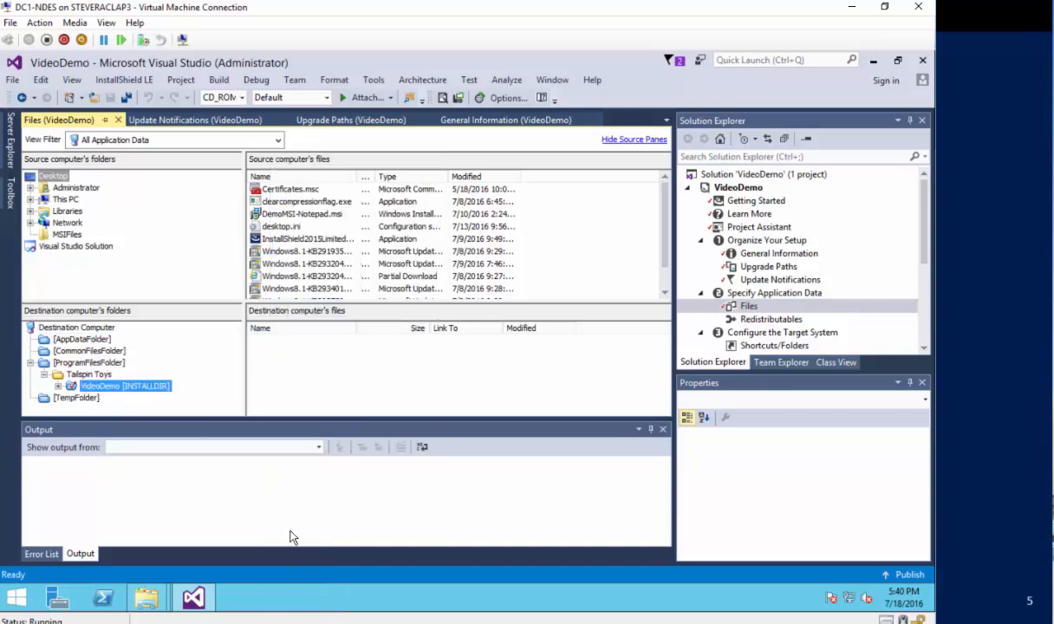
click(82, 403)
right_click(82, 399)
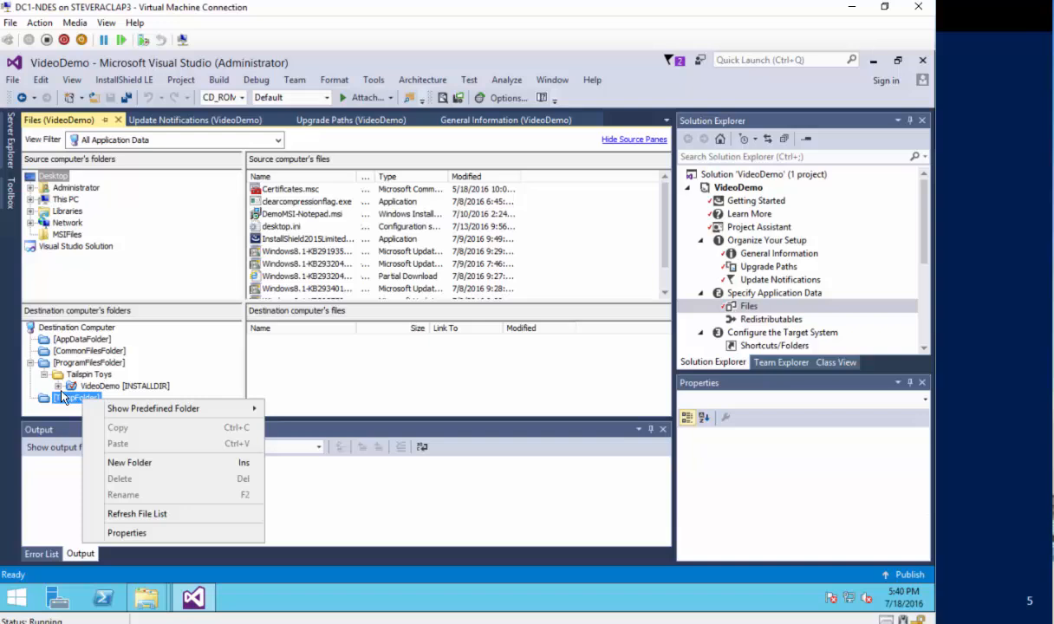
key(Escape)
Add DIR.BAT from the desktop's MSIFiles folder to the VideoDemo [INSTALLDIR] folder on the destination computer.
click(89, 387)
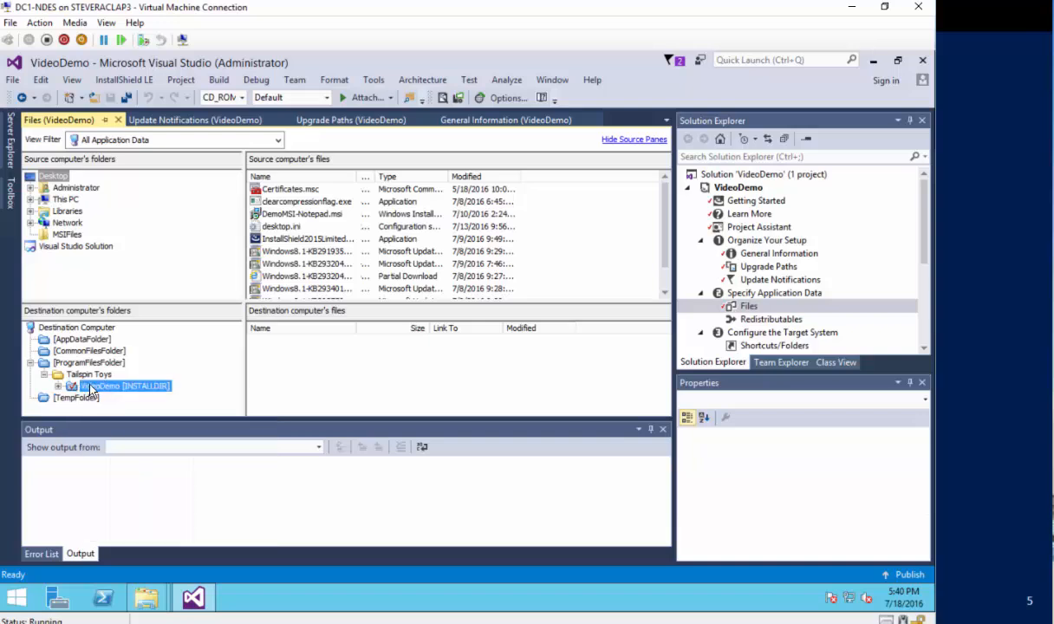
right_click(300, 357)
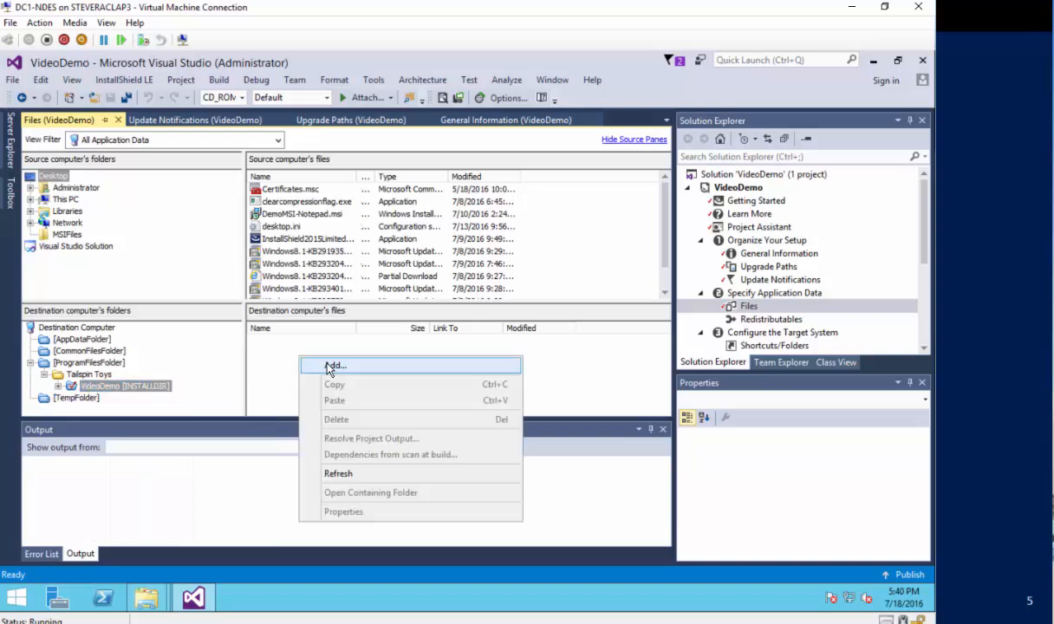
click(331, 368)
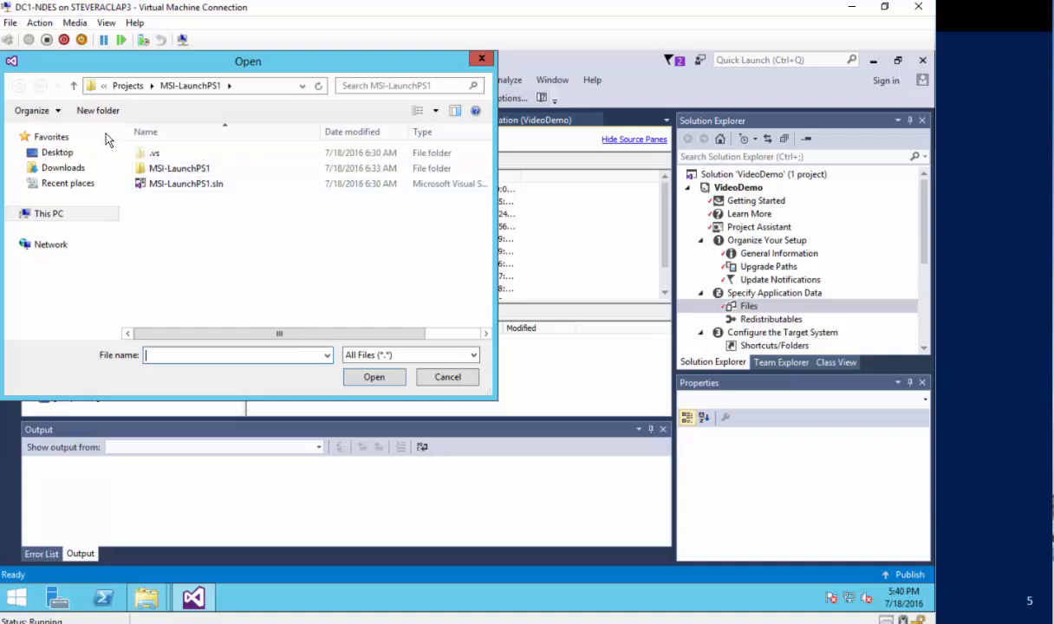
click(72, 153)
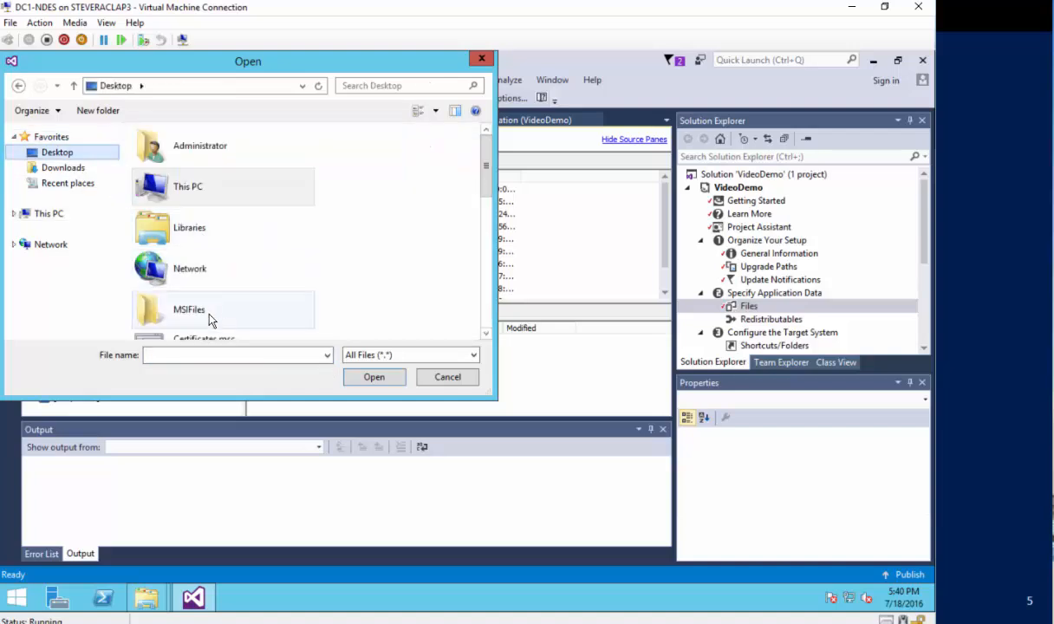
double_click(211, 321)
double_click(165, 151)
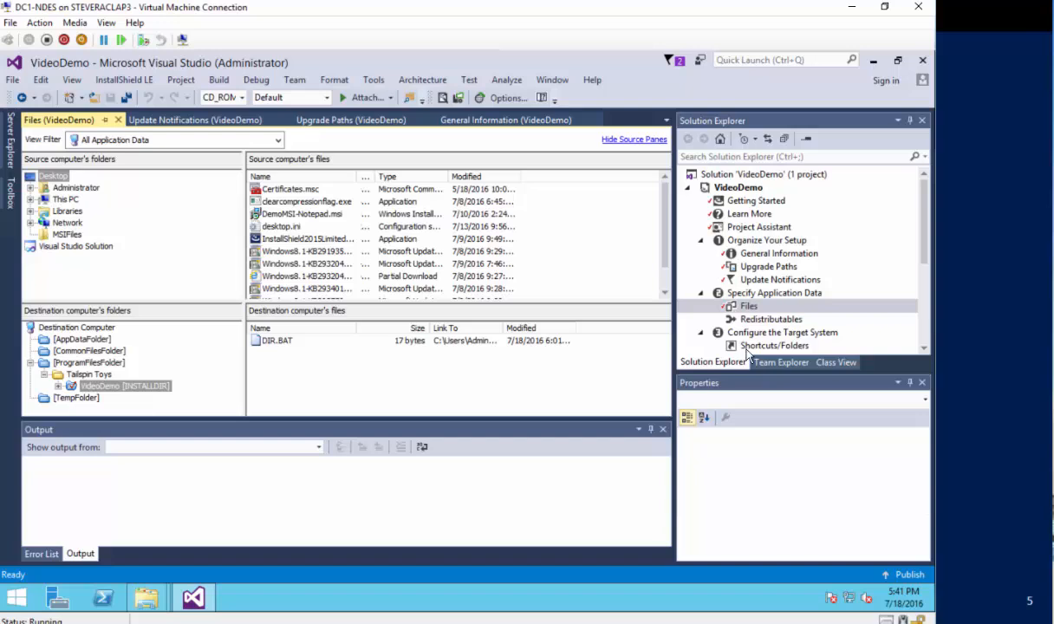
Review the Redistributables, Shortcuts/Folders, Registry, File Extensions and Services views, including the option to add a service.
click(755, 319)
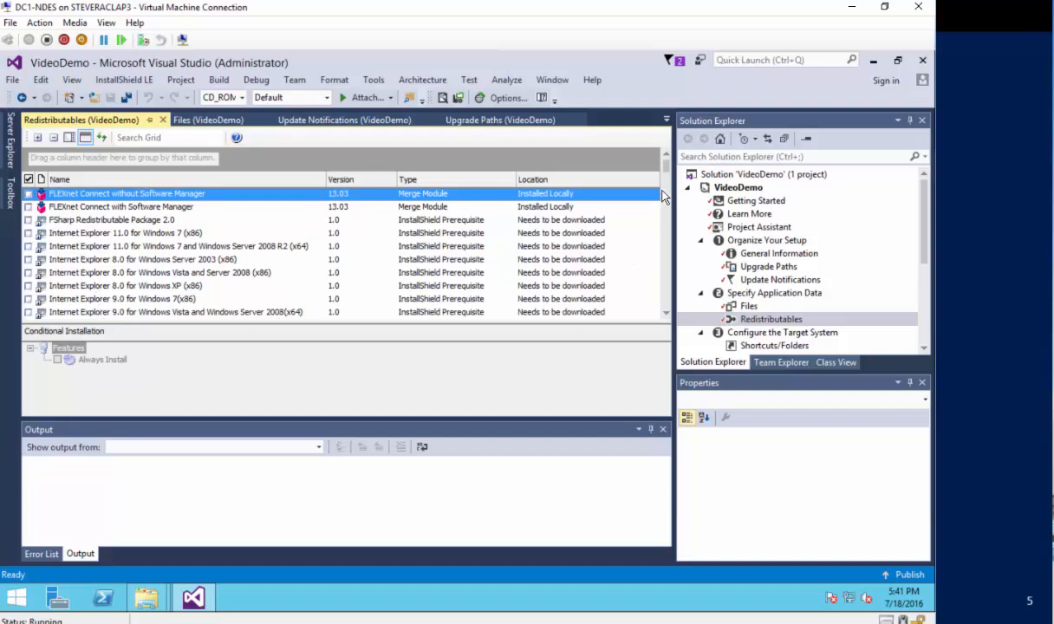
mouse_move(666, 168)
mouse_down()
mouse_move(666, 303)
mouse_move(656, 319)
mouse_move(654, 163)
mouse_up()
drag(930, 202, 929, 272)
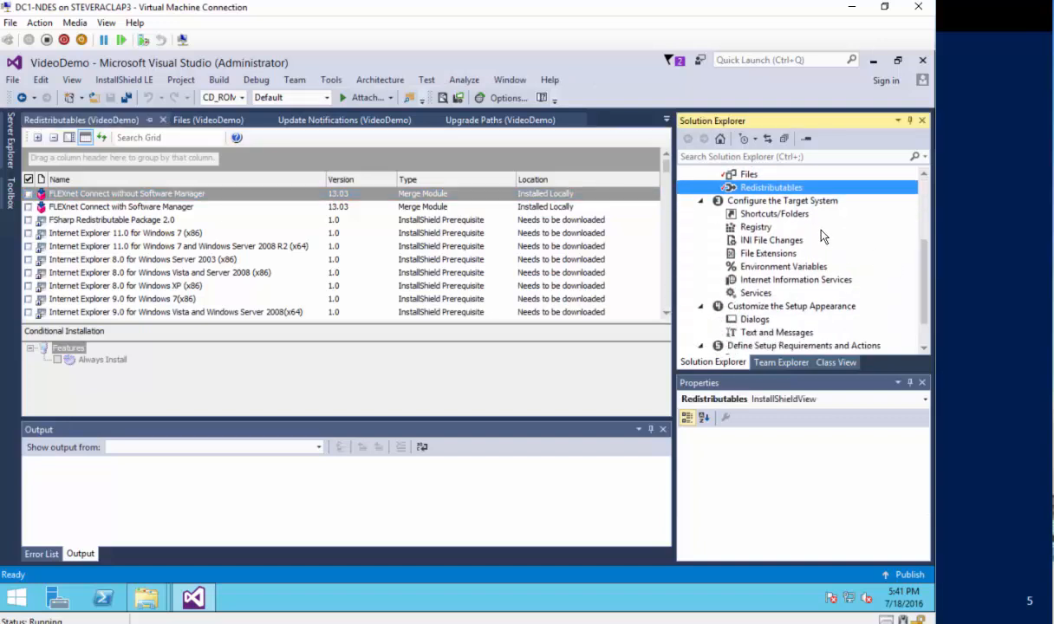
click(792, 214)
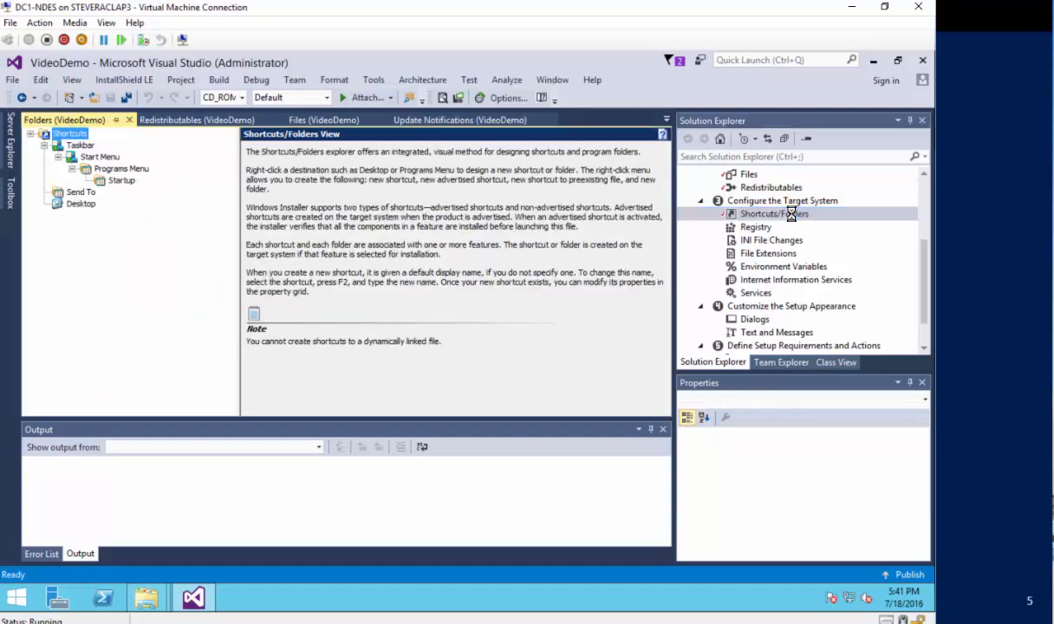
click(753, 228)
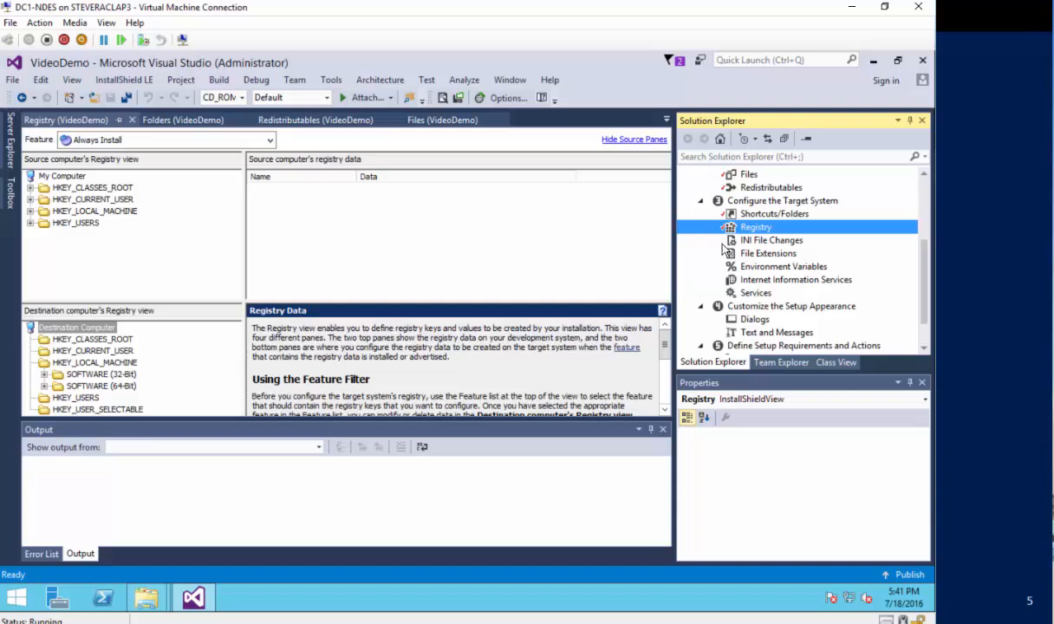
click(759, 255)
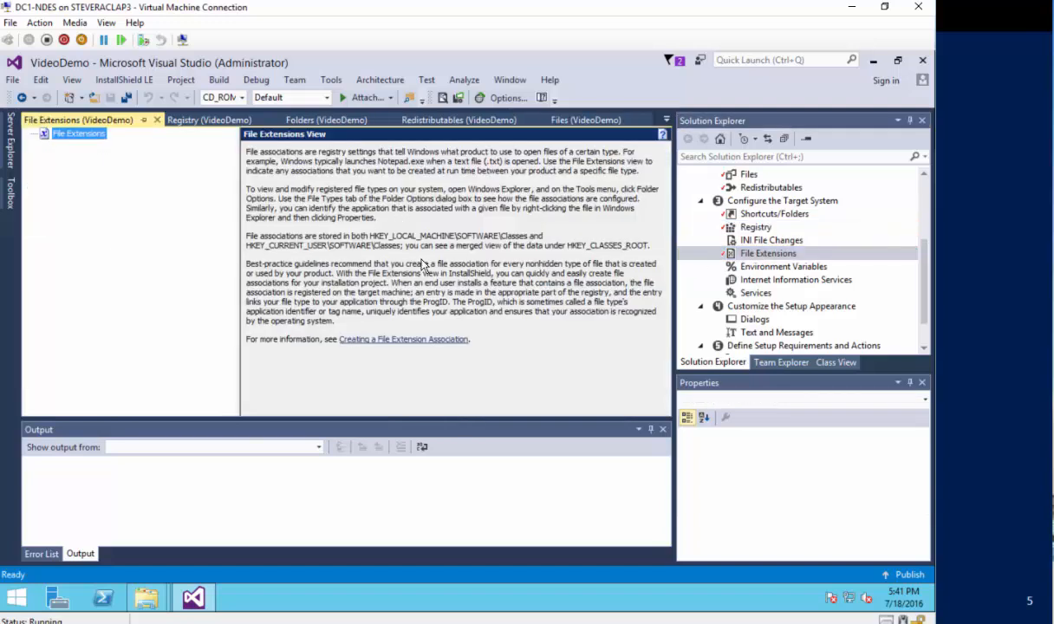
click(730, 292)
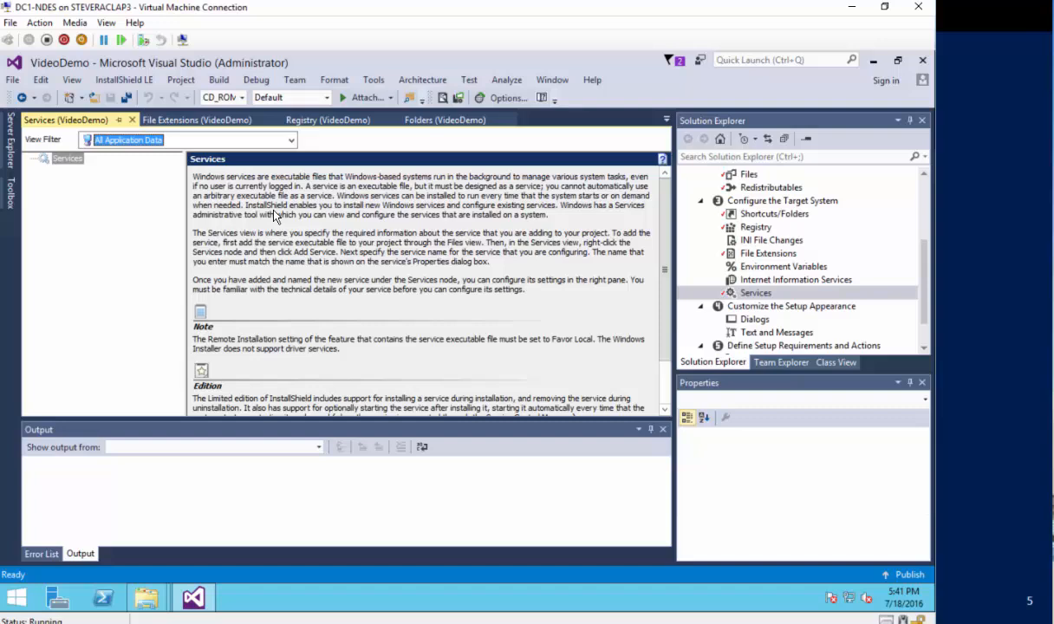
right_click(65, 161)
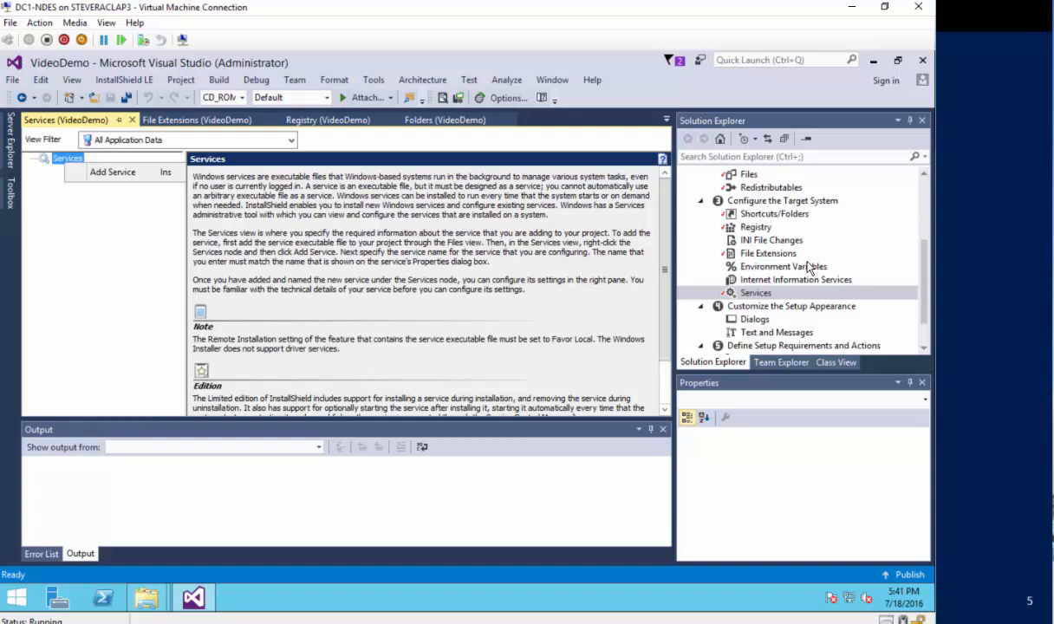
Review the Dialogs and the Text and Messages views under Customize the Setup Appearance.
click(774, 307)
click(774, 307)
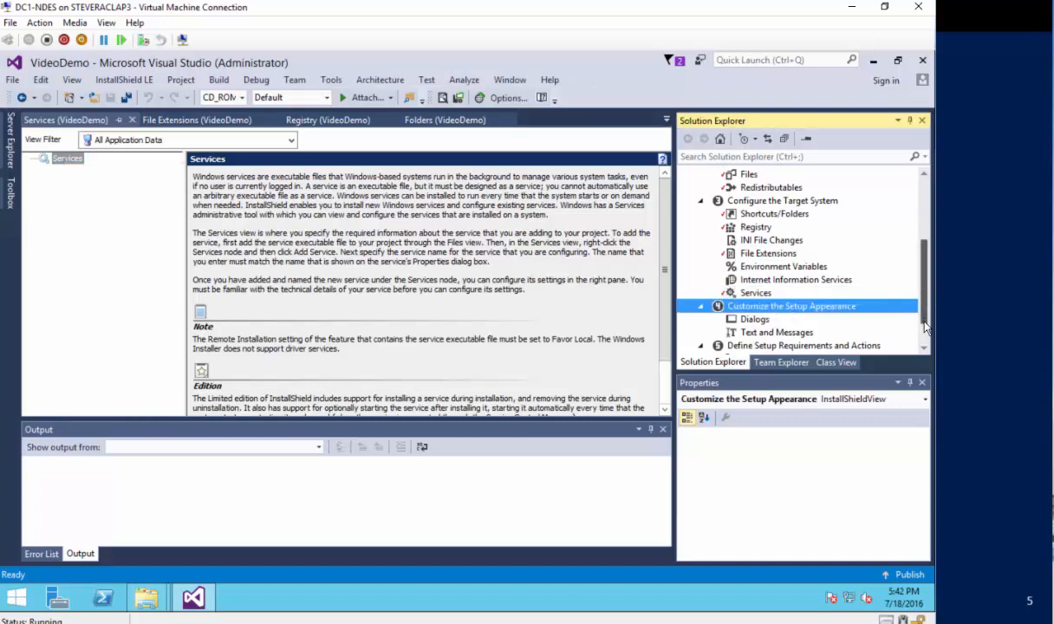
scroll(925, 328, down, 1)
double_click(755, 280)
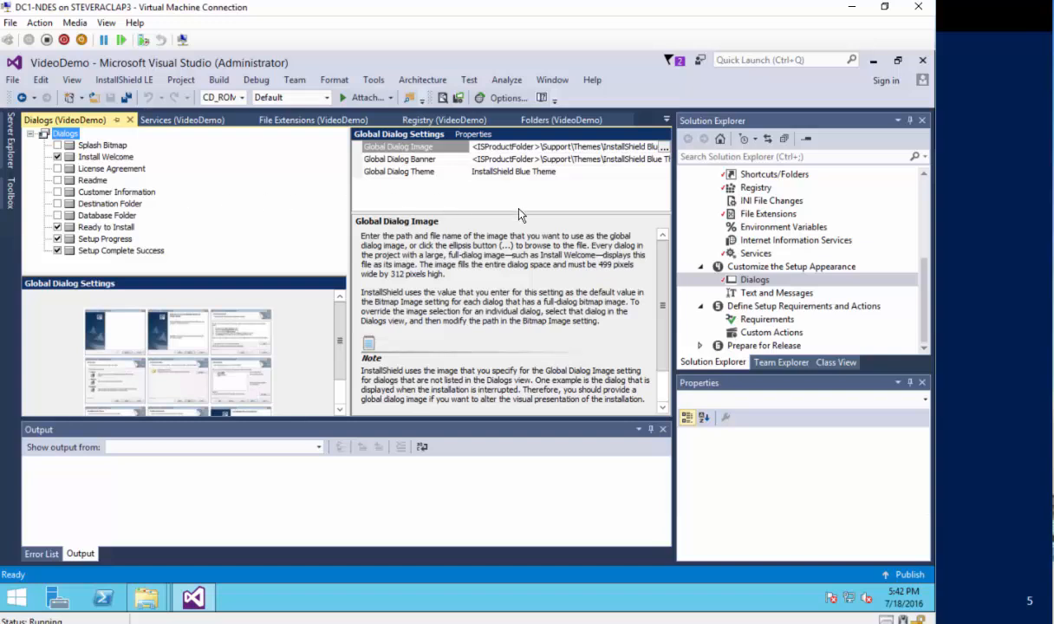
click(745, 292)
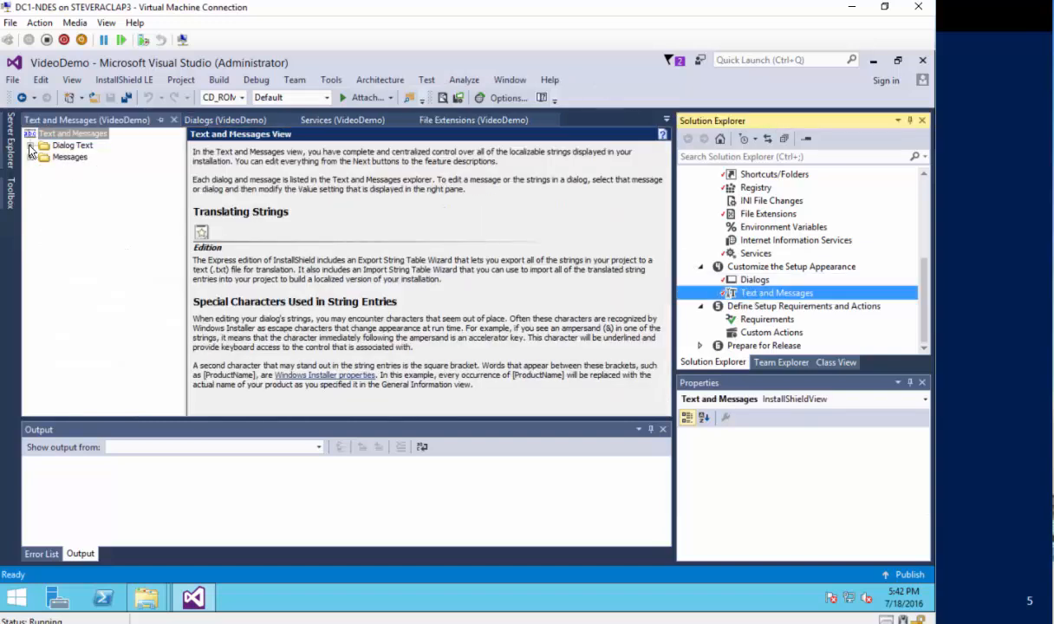
click(31, 145)
click(28, 133)
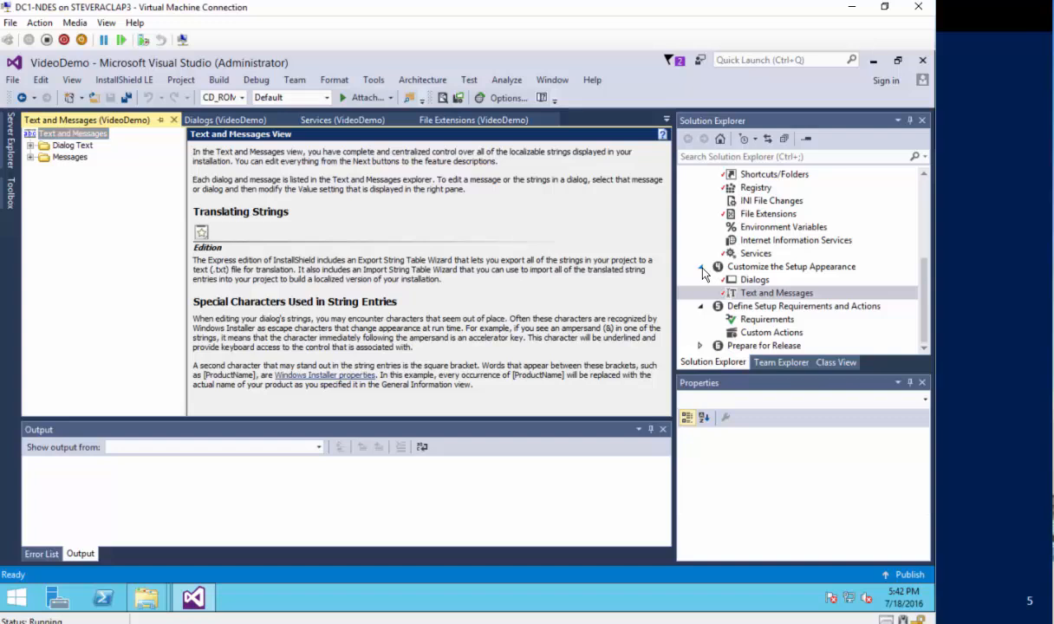
Collapse the Customize the Setup Appearance, Configure the Target System, Specify Application Data and Organize Your Setup sections of the project tree.
click(702, 268)
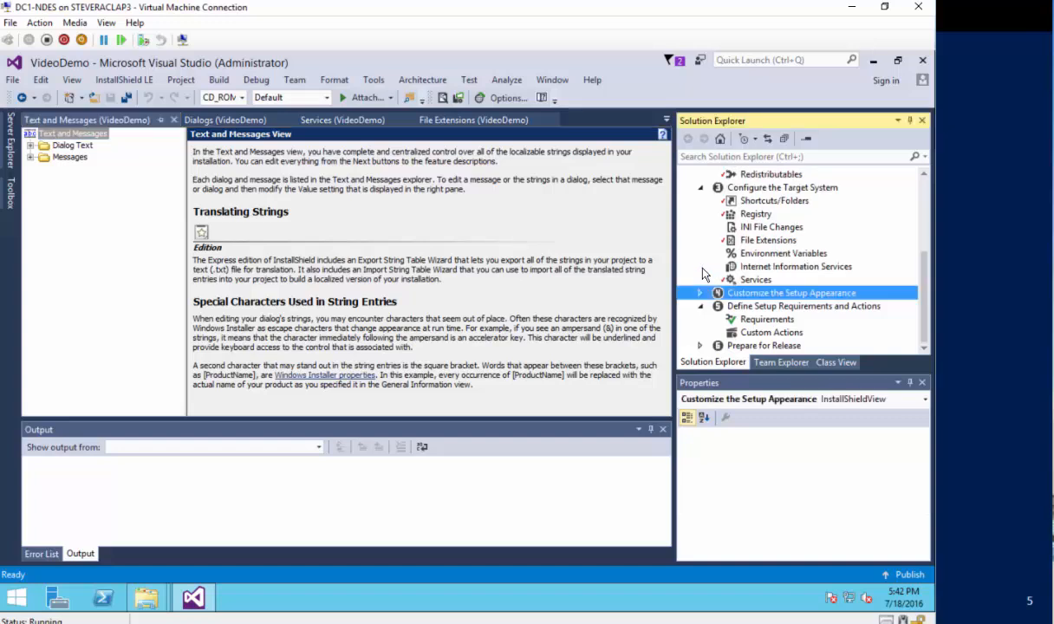
click(700, 188)
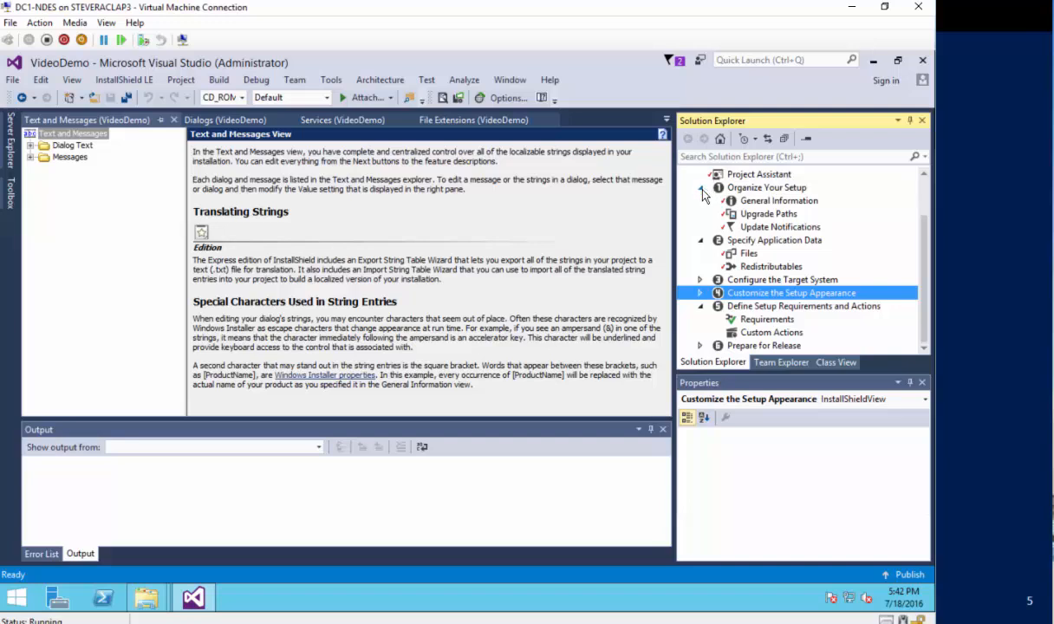
click(701, 241)
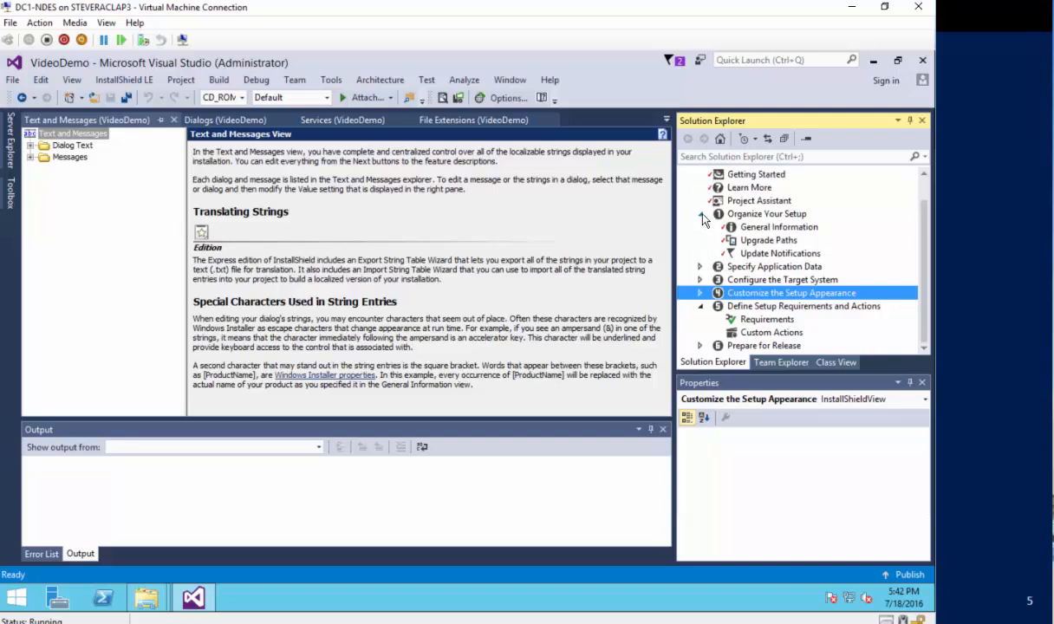
click(701, 215)
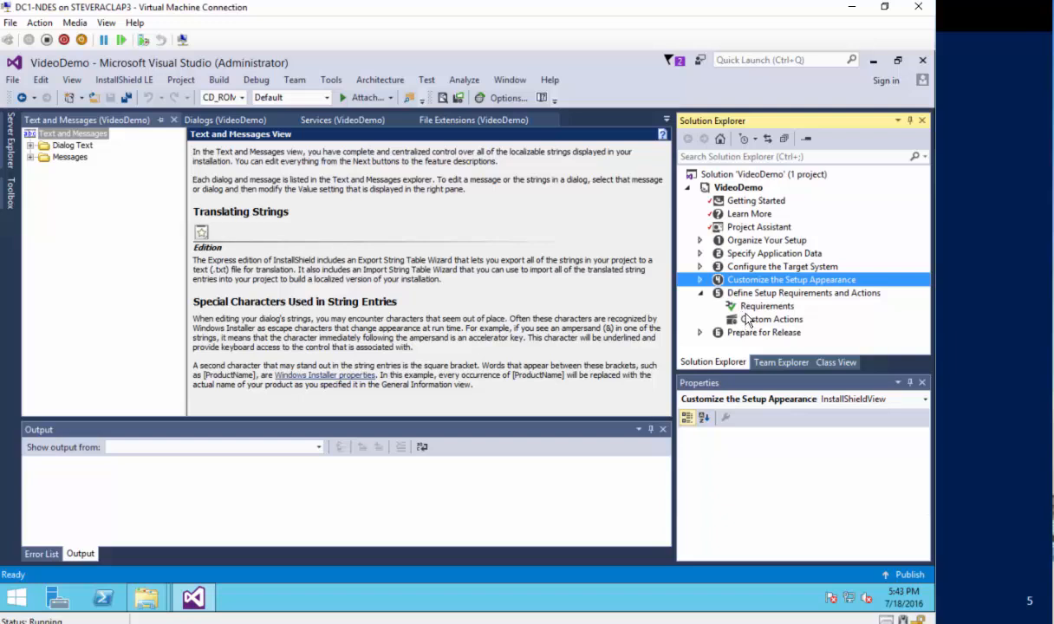
Review the Requirements view and read the descriptions of the installation stages at which custom actions can run.
click(756, 311)
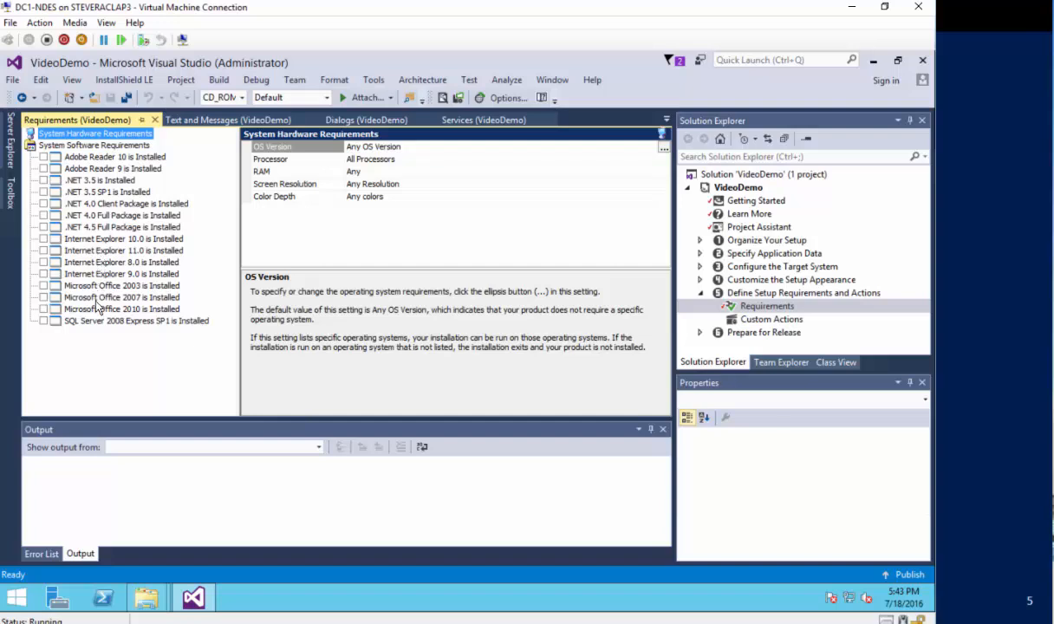
click(753, 321)
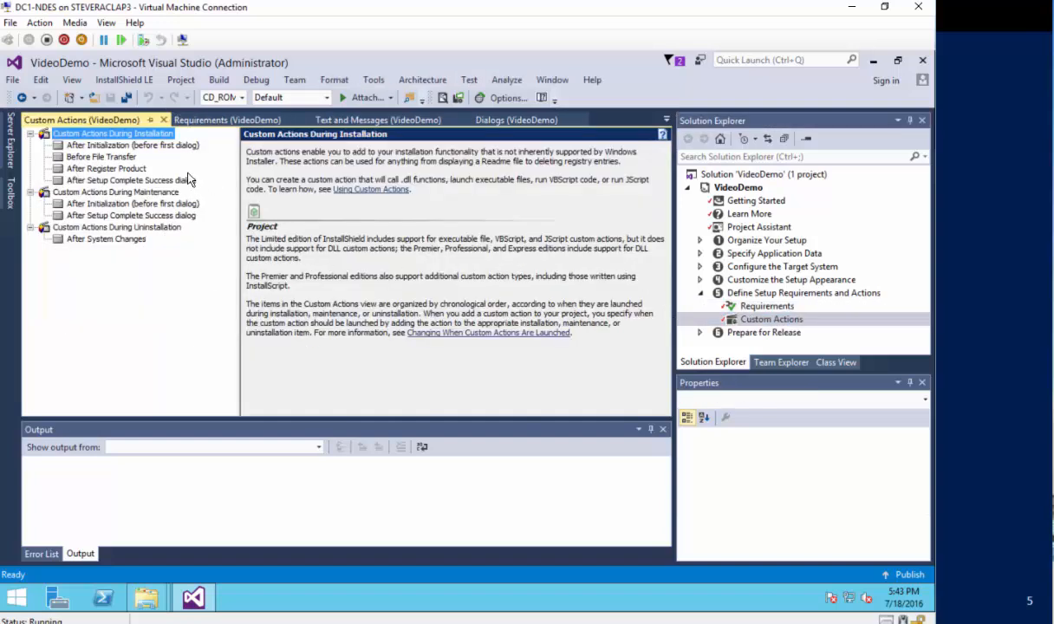
click(119, 146)
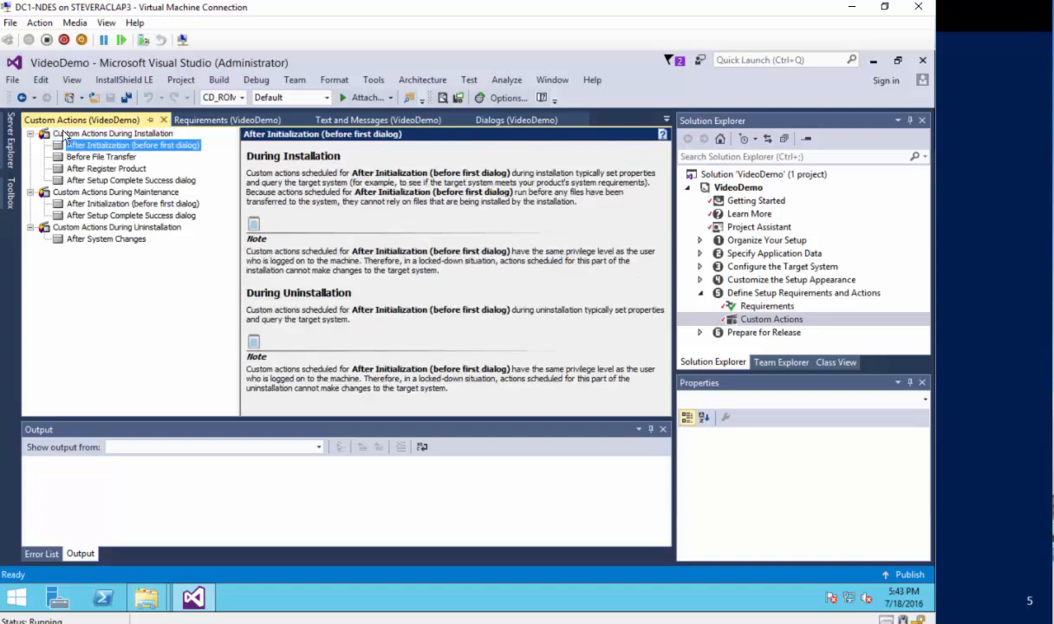
click(145, 131)
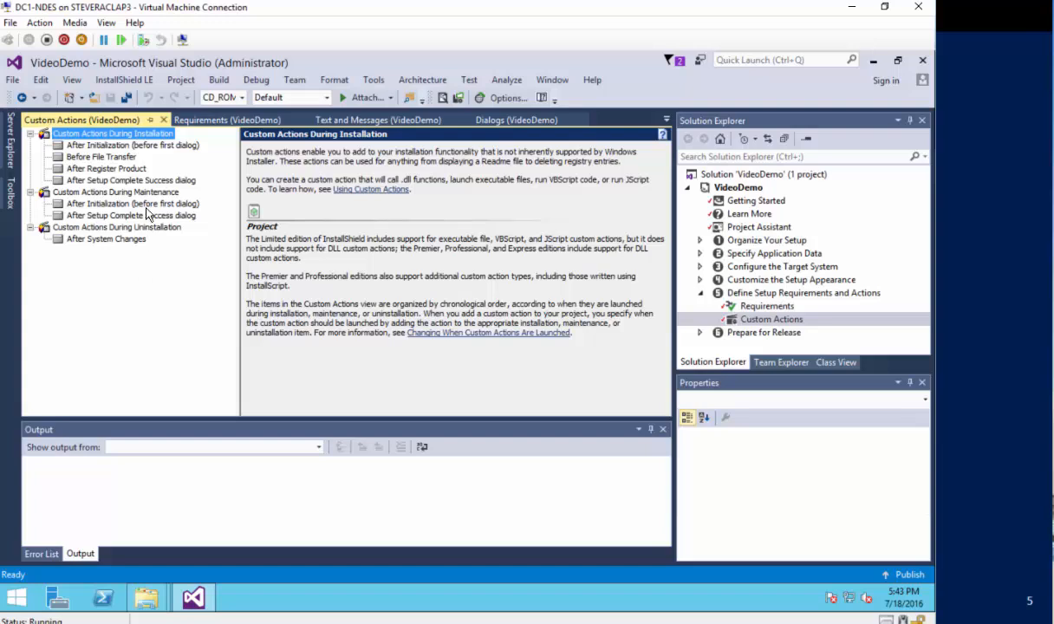
click(116, 170)
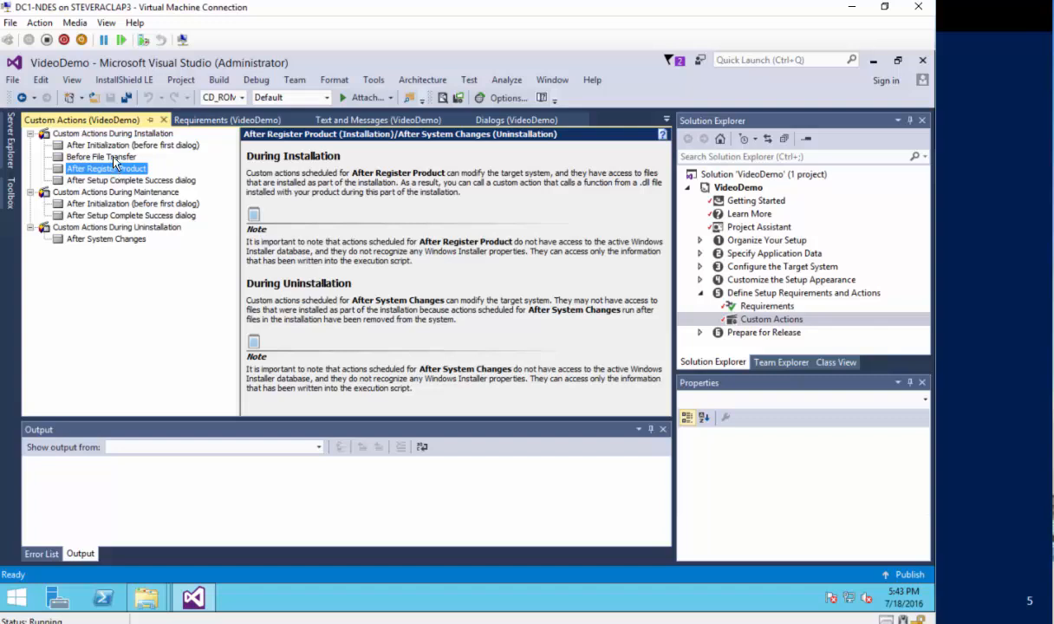
click(109, 156)
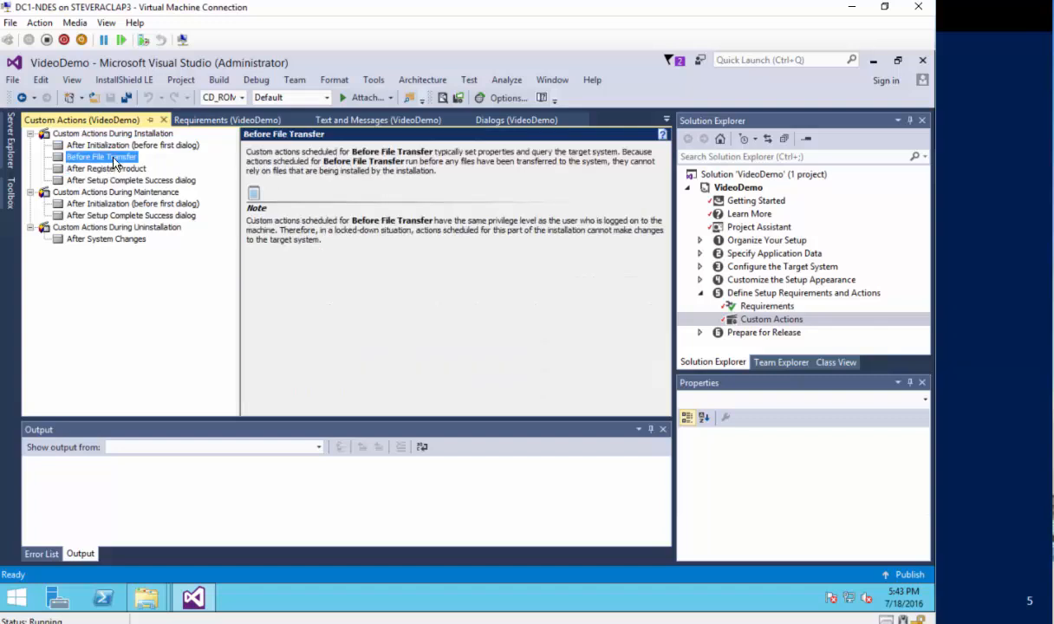
click(111, 146)
click(112, 157)
click(122, 169)
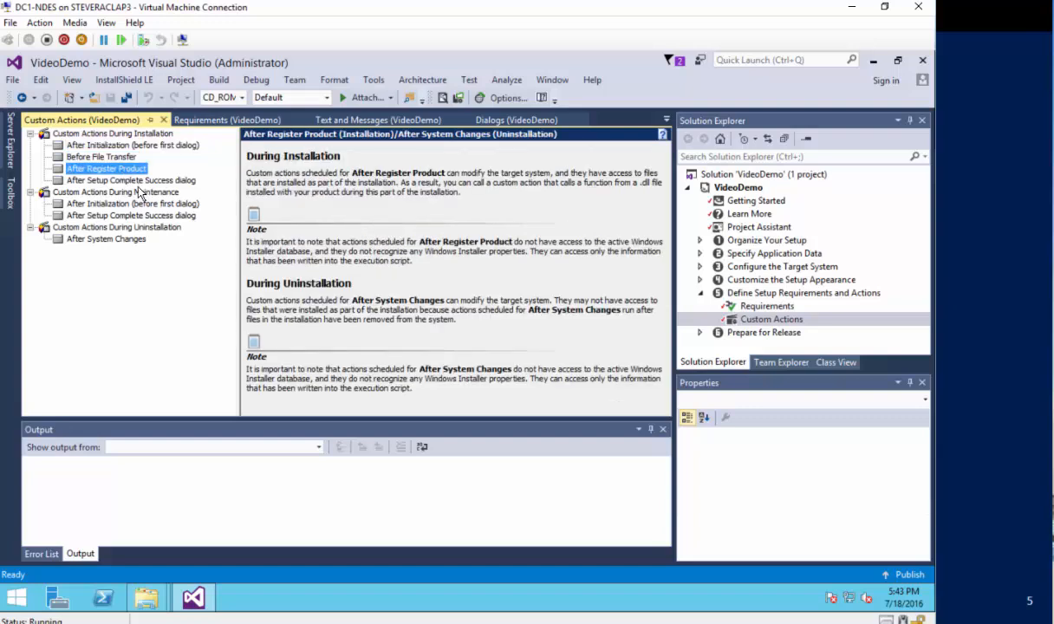
click(134, 180)
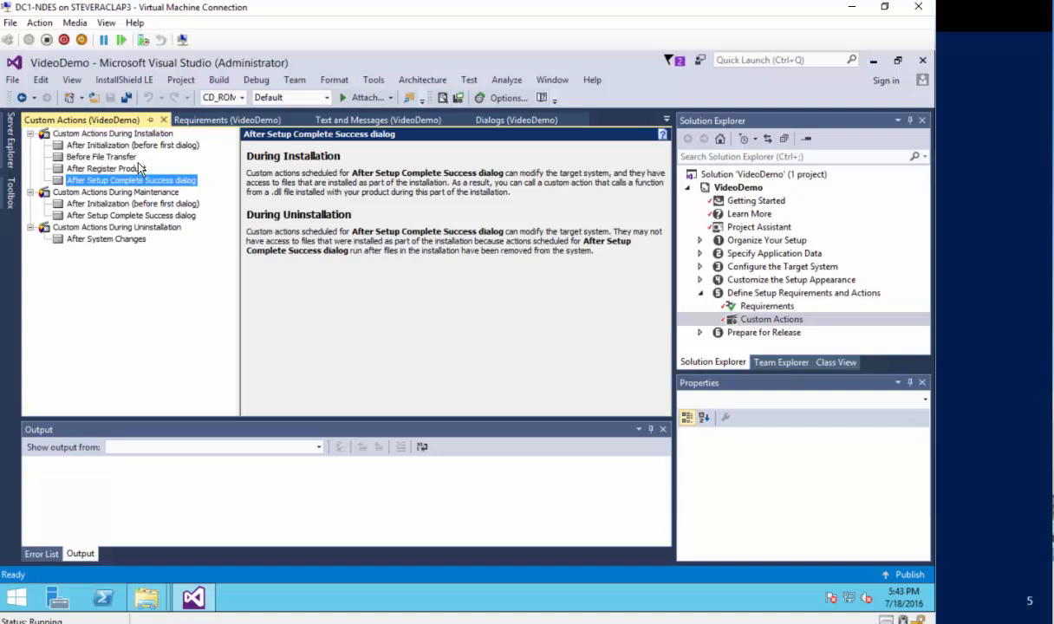
Add a new EXE custom action under After Register Product in Custom Actions During Installation.
click(139, 171)
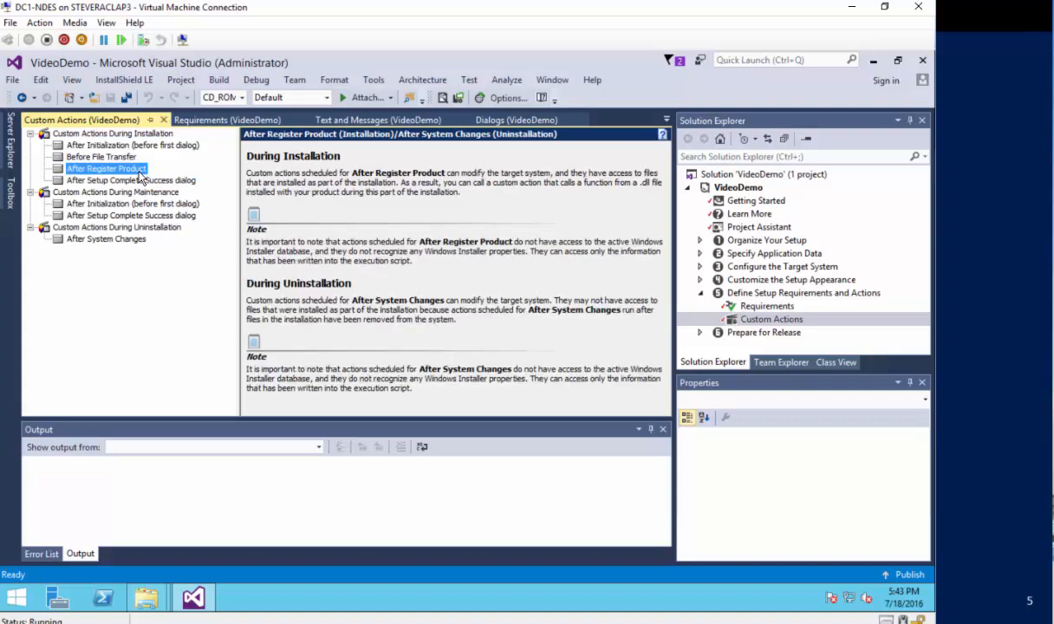
right_click(139, 172)
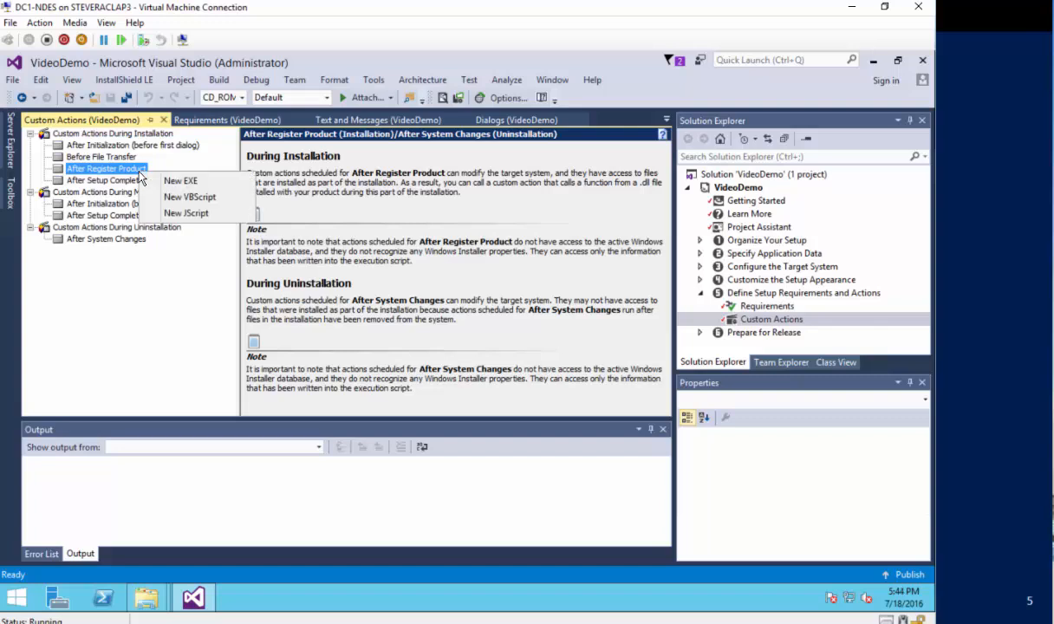
click(195, 183)
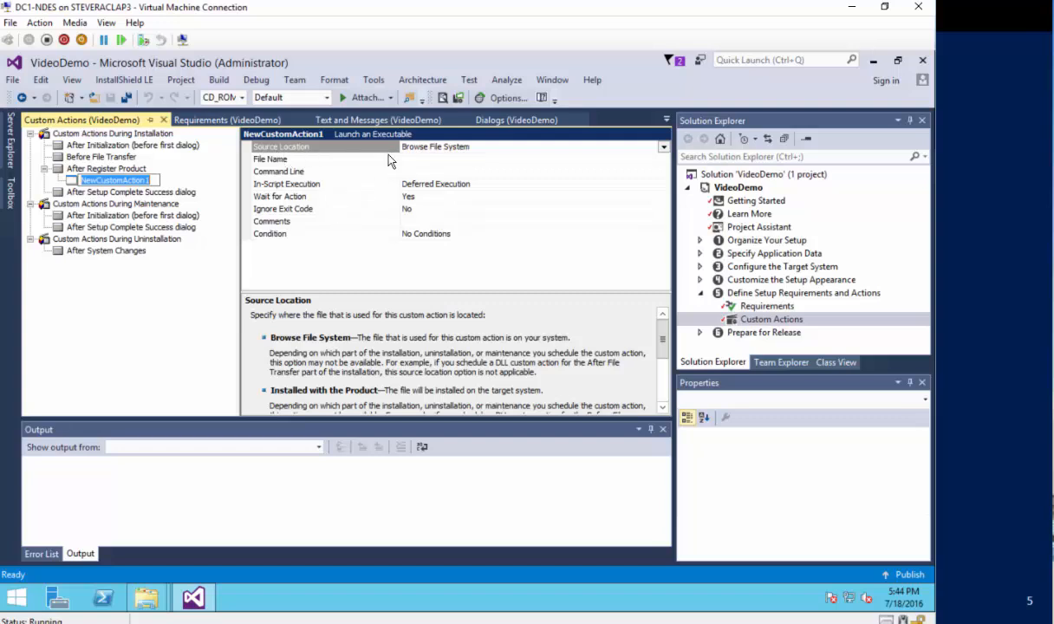
Review the source location options for the new custom action and choose Browse File System.
click(438, 151)
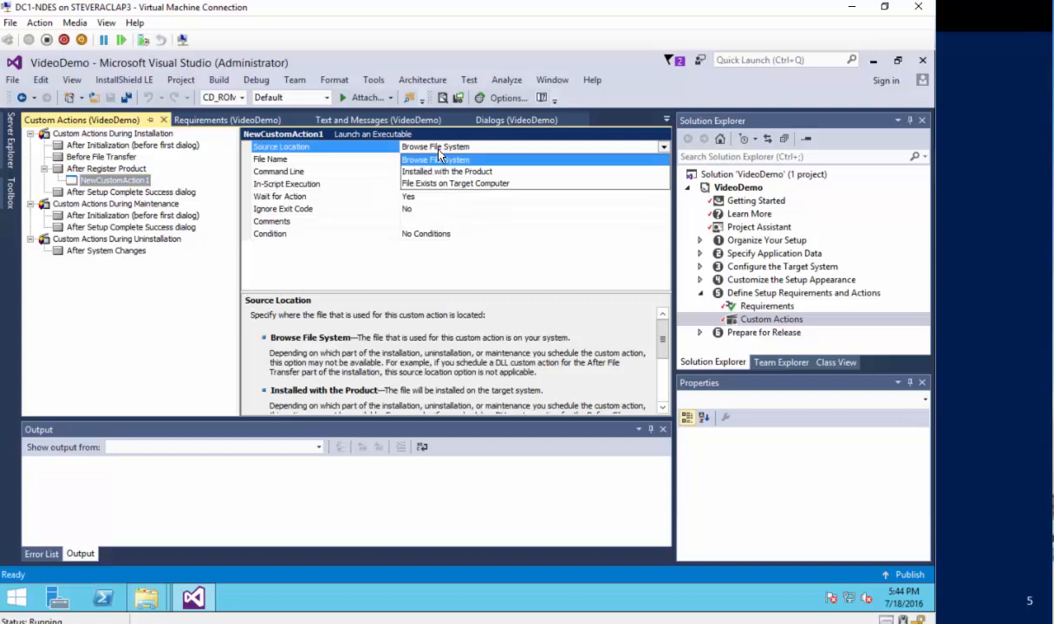
click(476, 151)
click(475, 150)
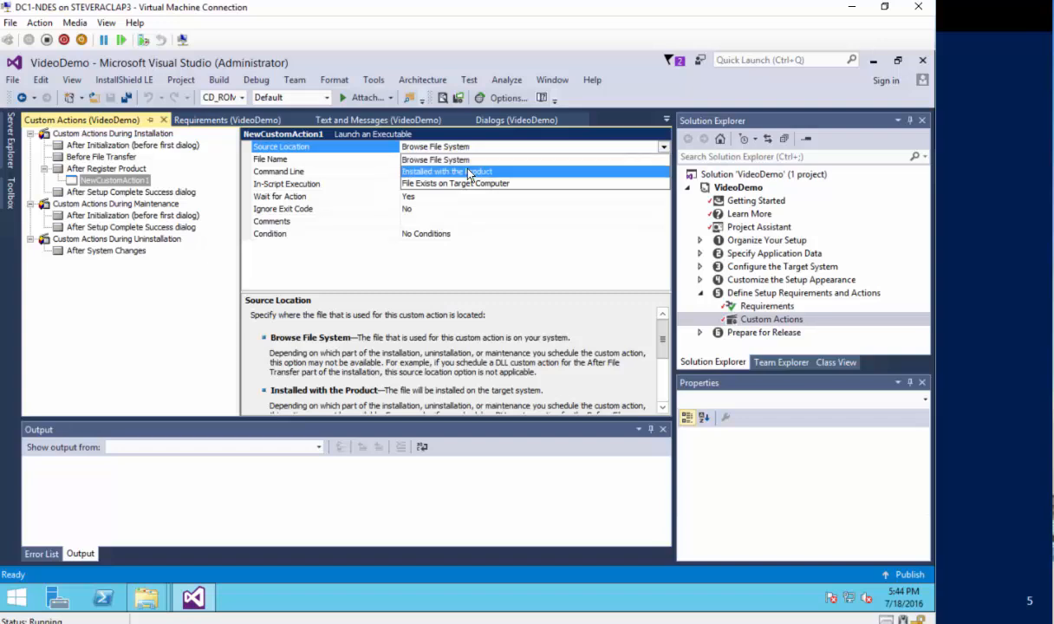
click(446, 160)
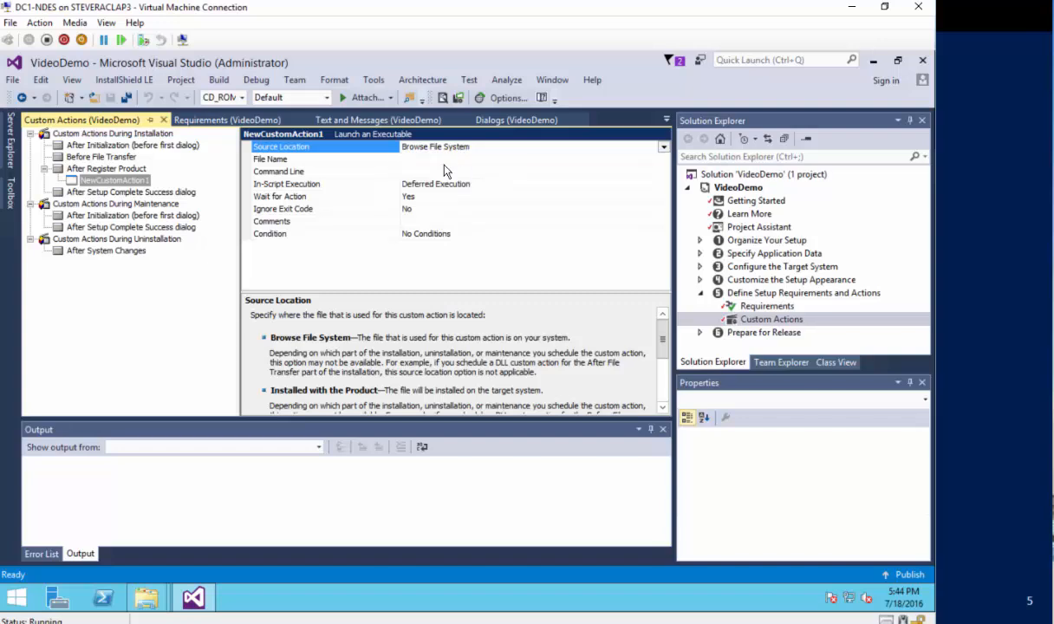
Set the custom action's file name to cmd.exe from C:\Windows\System32.
click(437, 160)
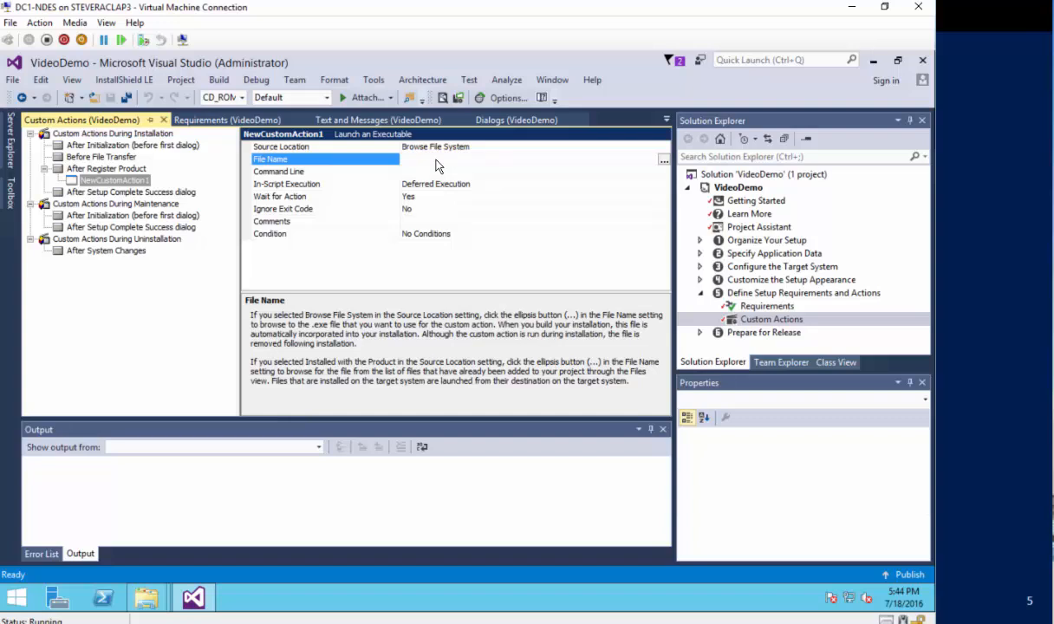
click(663, 160)
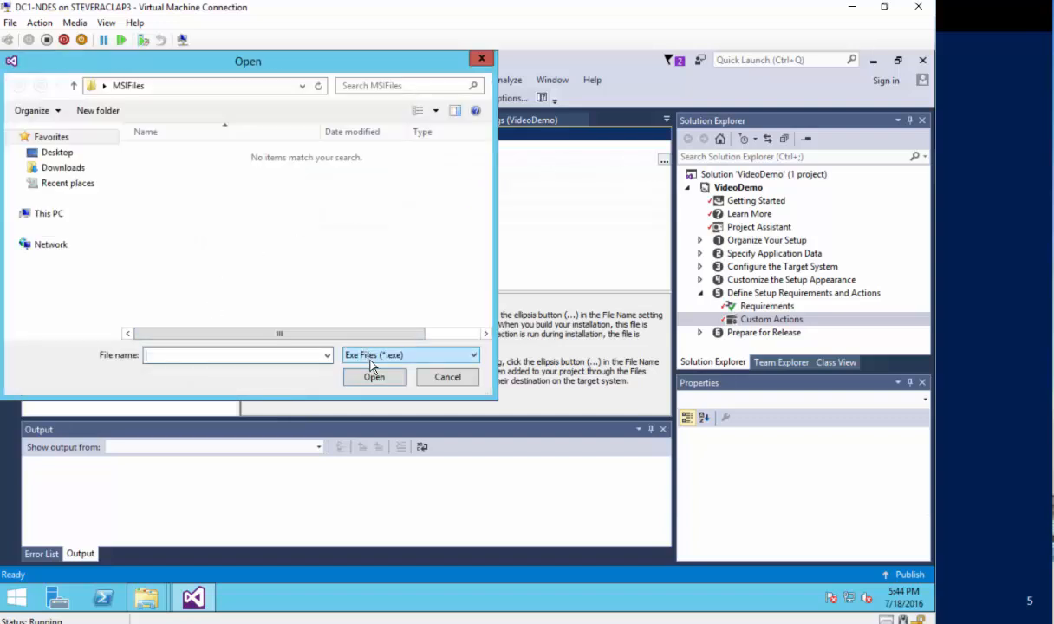
click(370, 357)
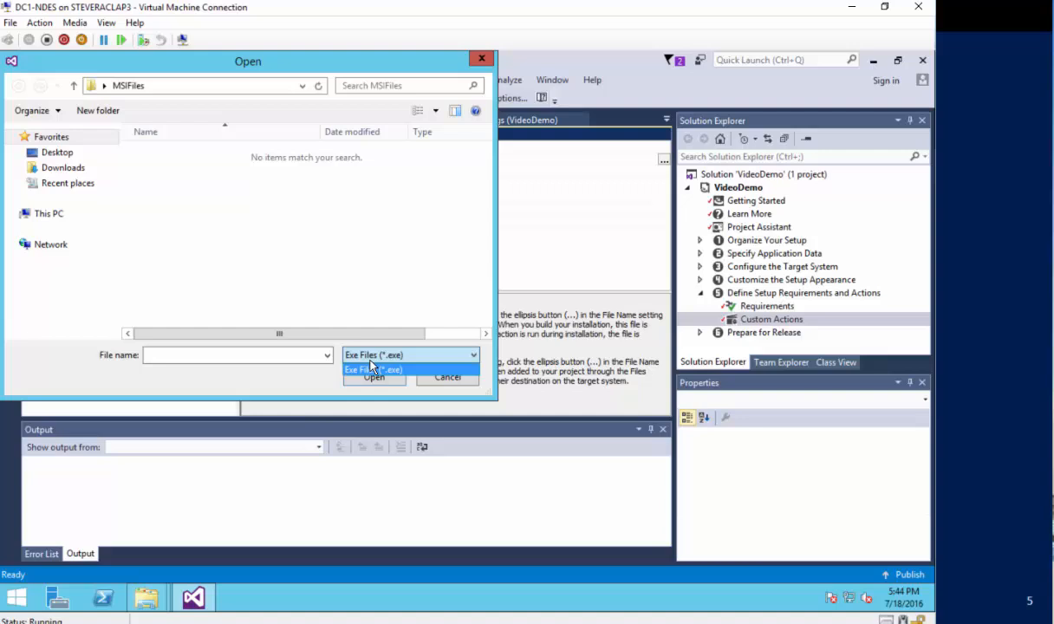
click(192, 90)
click(192, 86)
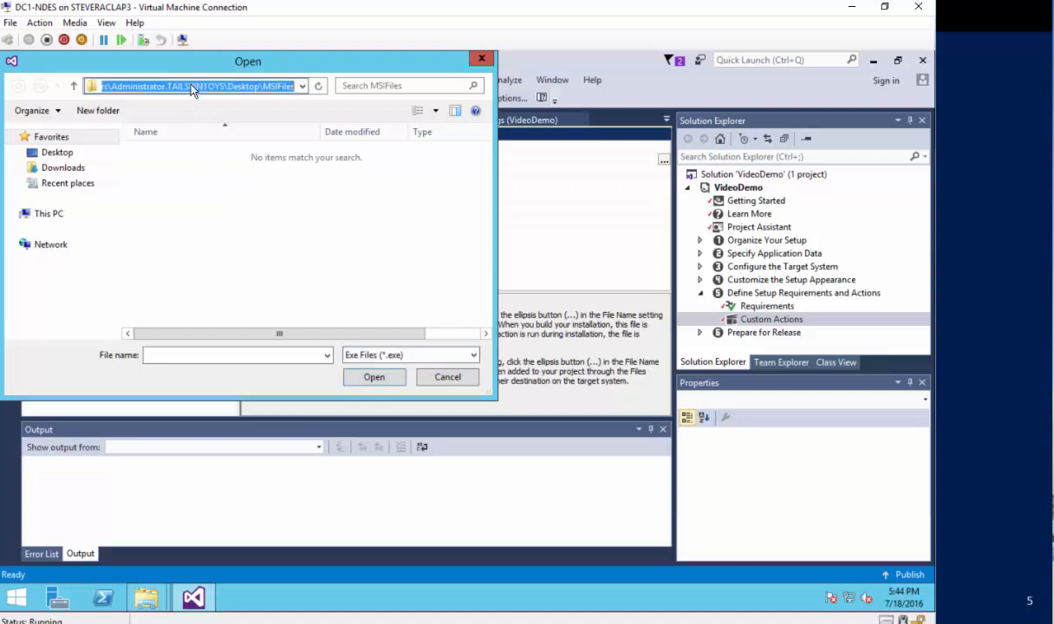
text(c:\w)
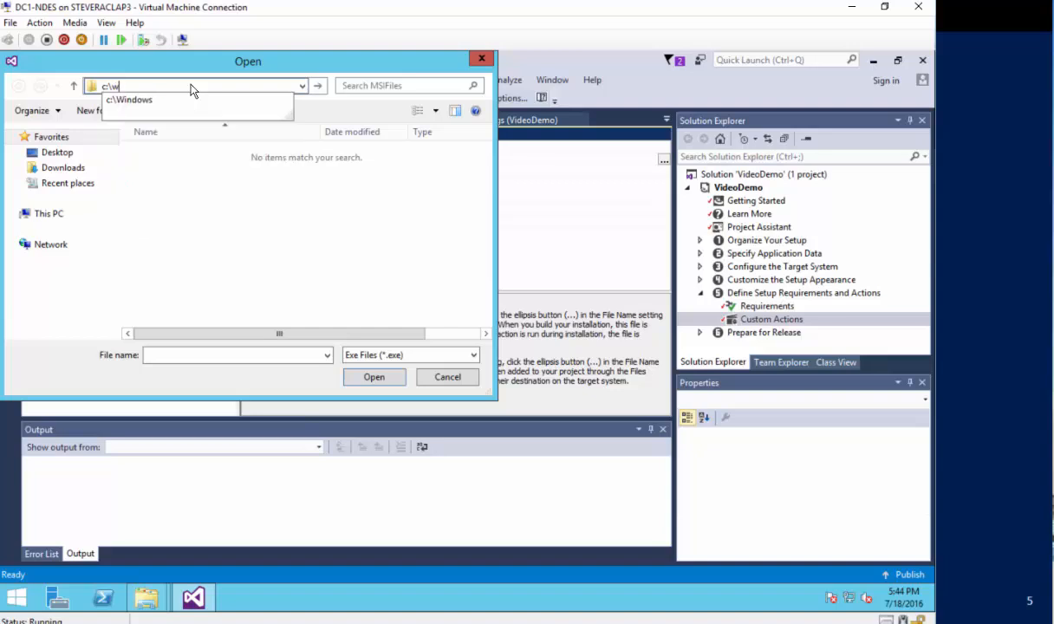
text(indows\system32)
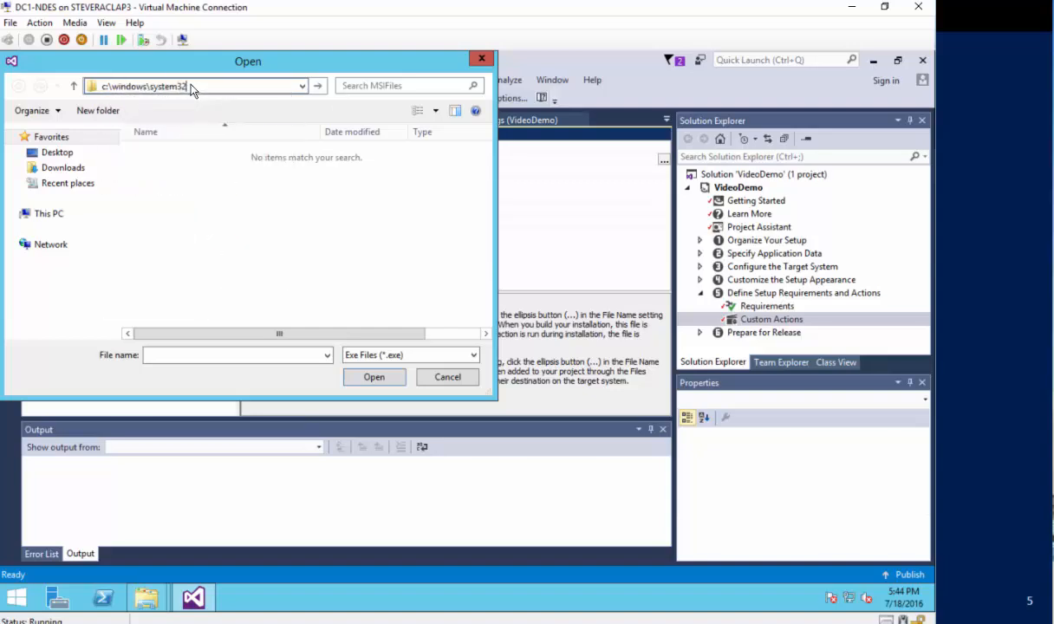
key(Return)
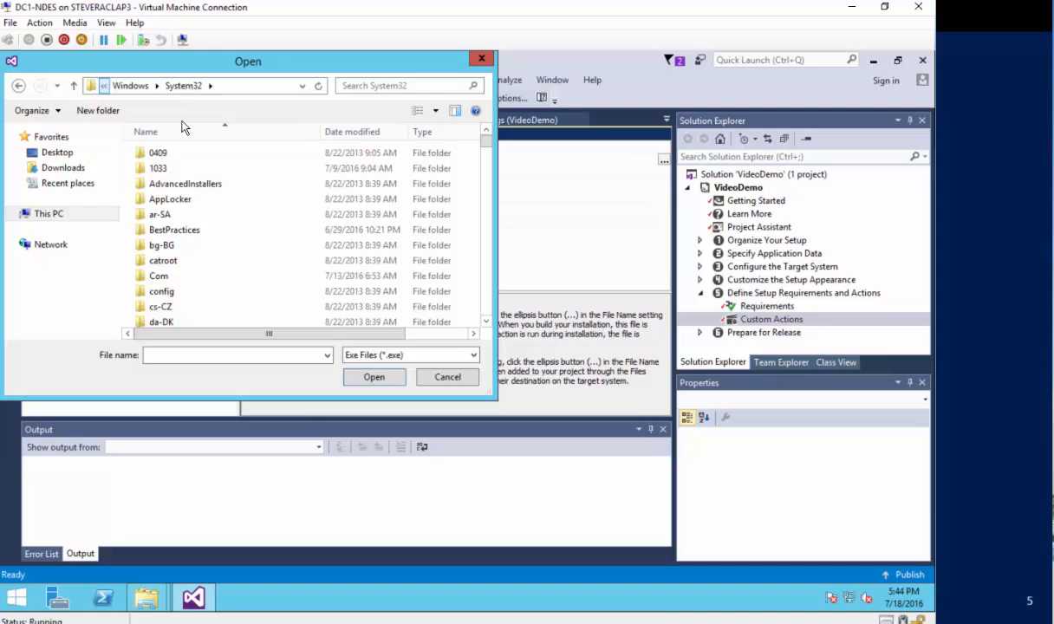
text(cmd.exe)
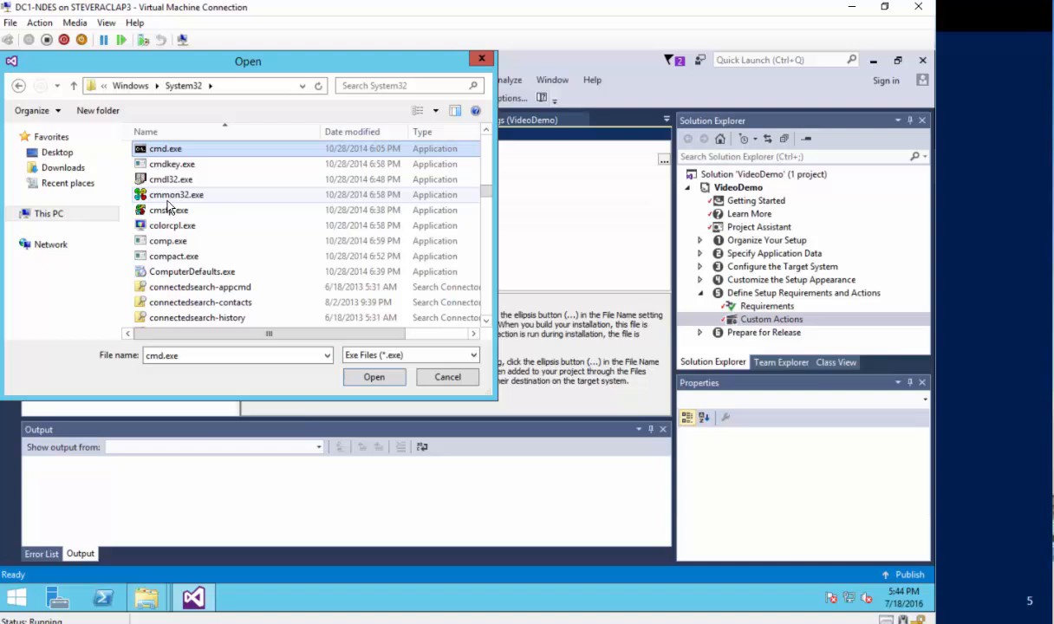
double_click(161, 149)
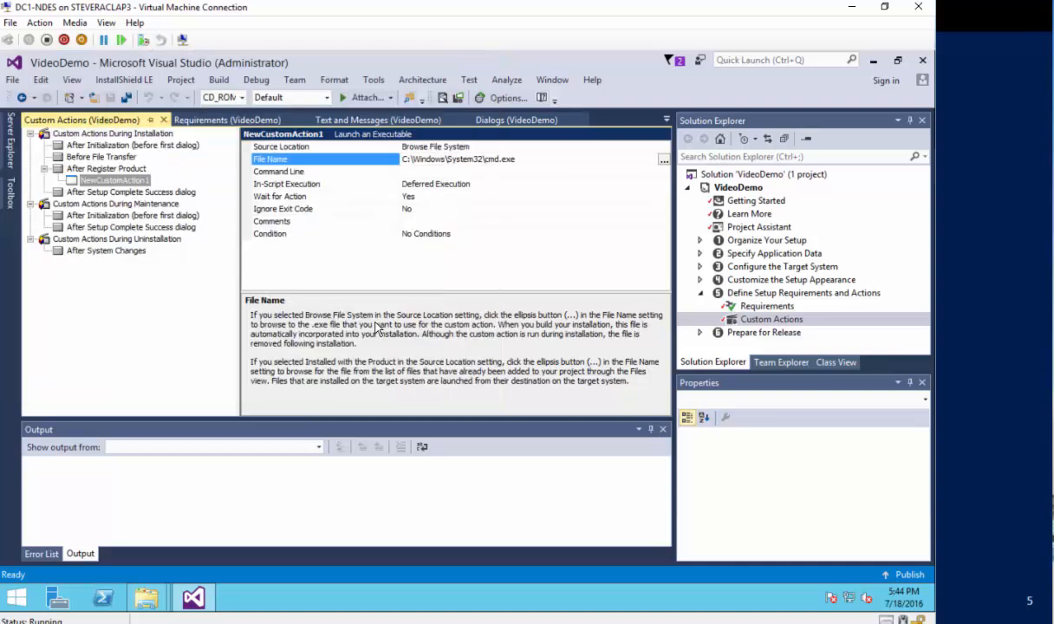
Set the custom action's command line to /k and its in-script execution to Deferred Execution.
click(513, 171)
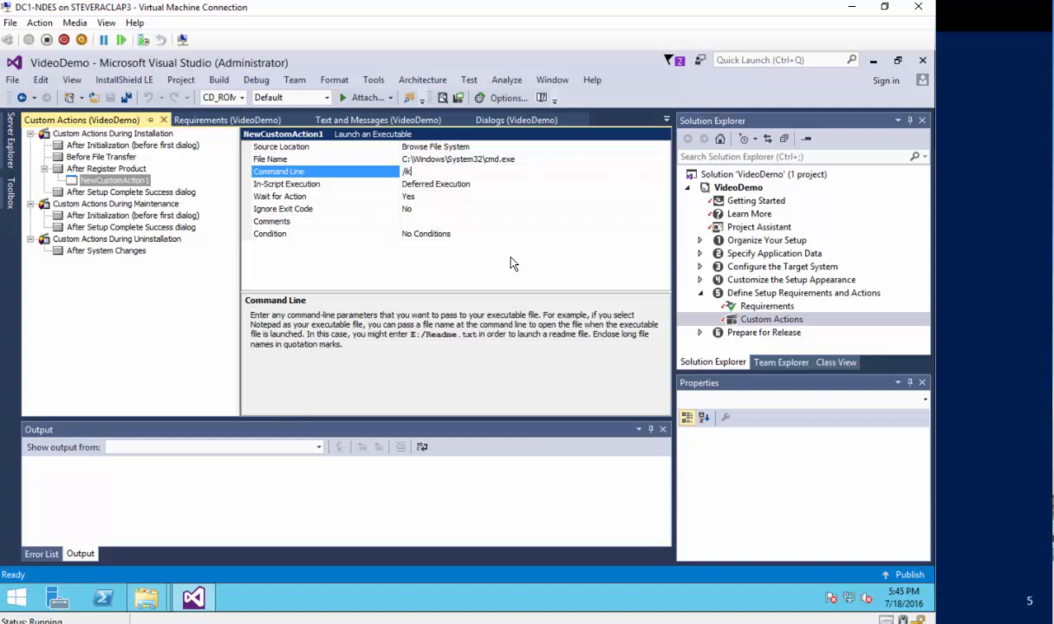
key(BackSpace)
text(c)
key(BackSpace)
key(BackSpace)
text(/)
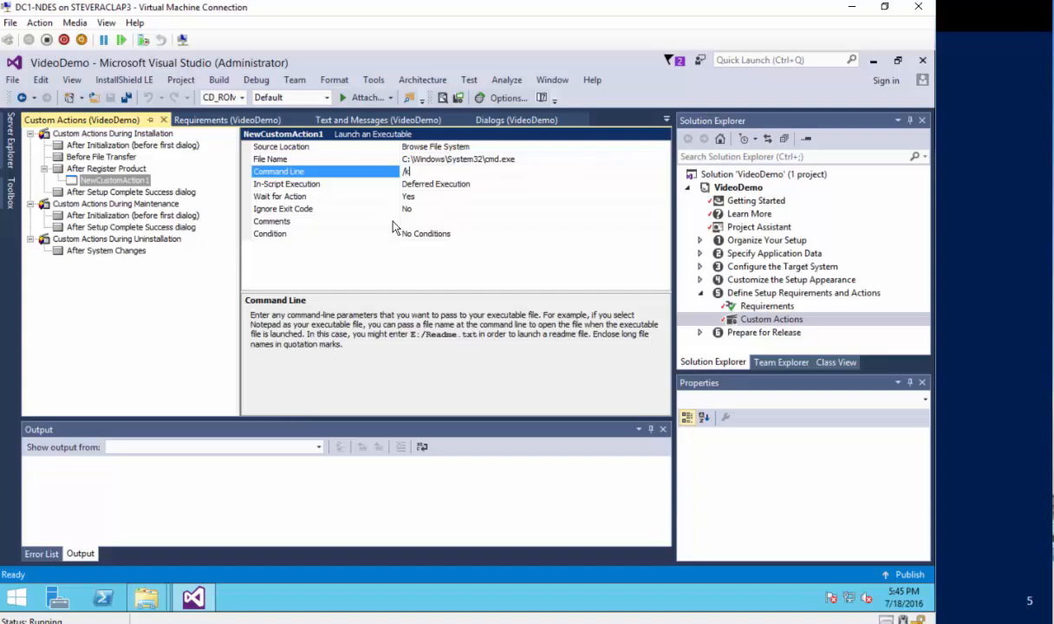
click(443, 192)
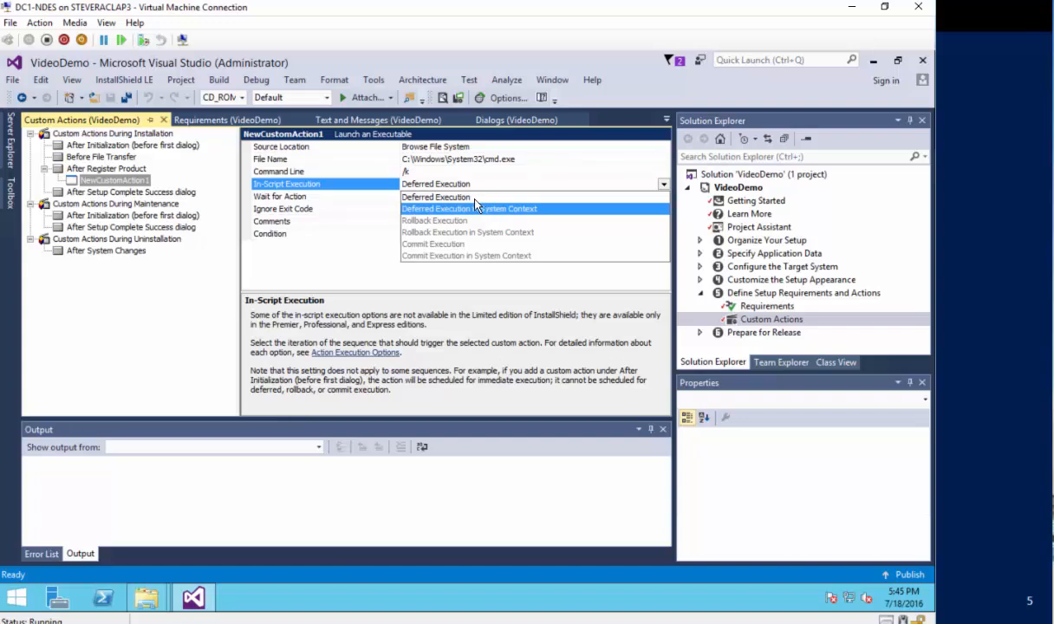
click(451, 196)
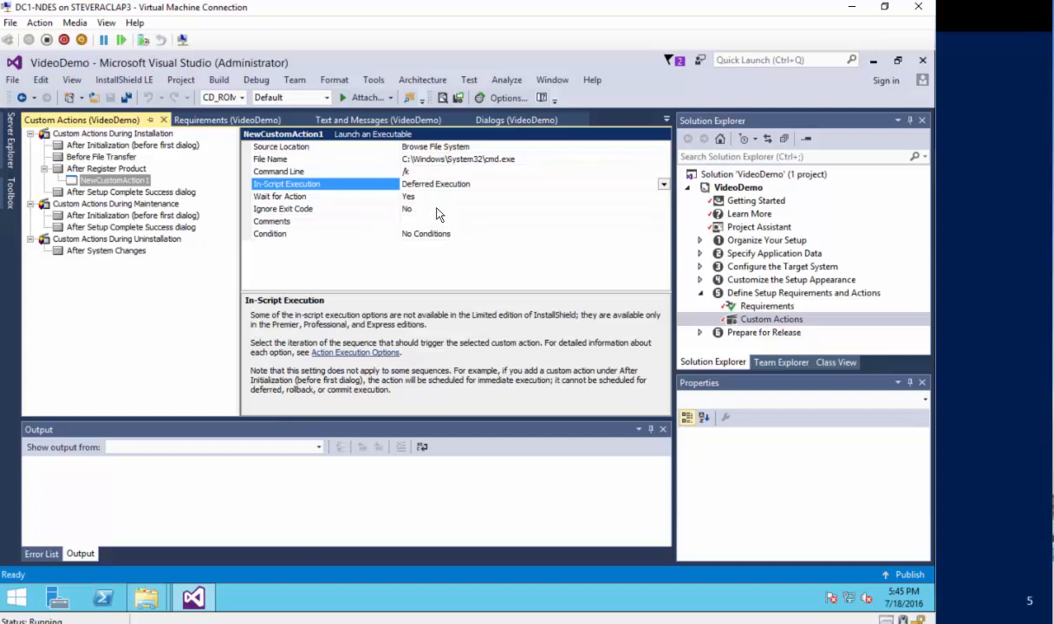
Review the operating system conditions available for the custom action and leave the Condition Builder without changes.
click(407, 233)
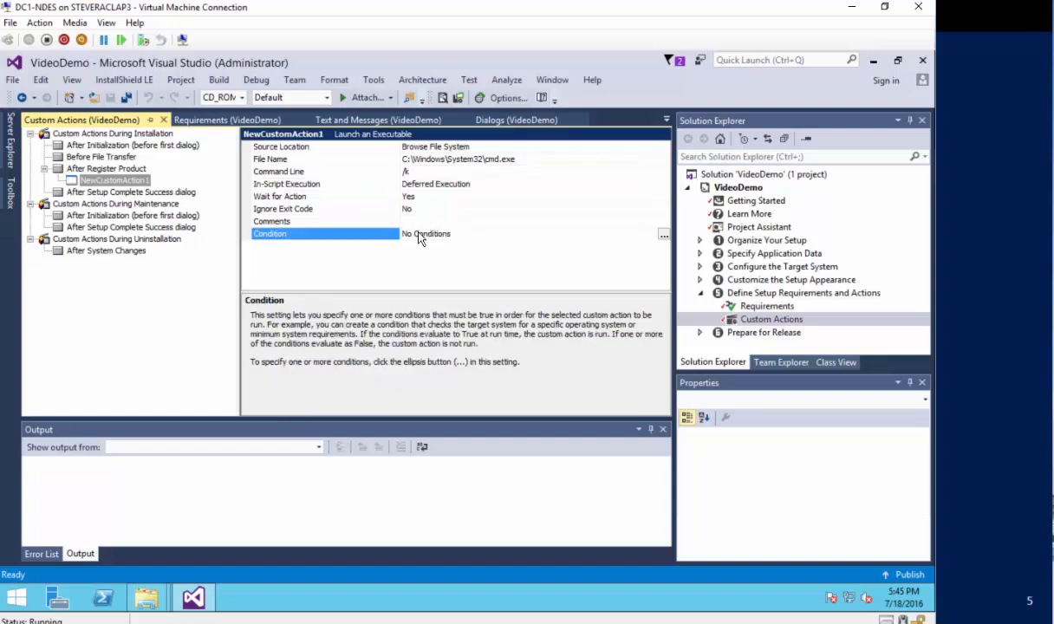
click(664, 235)
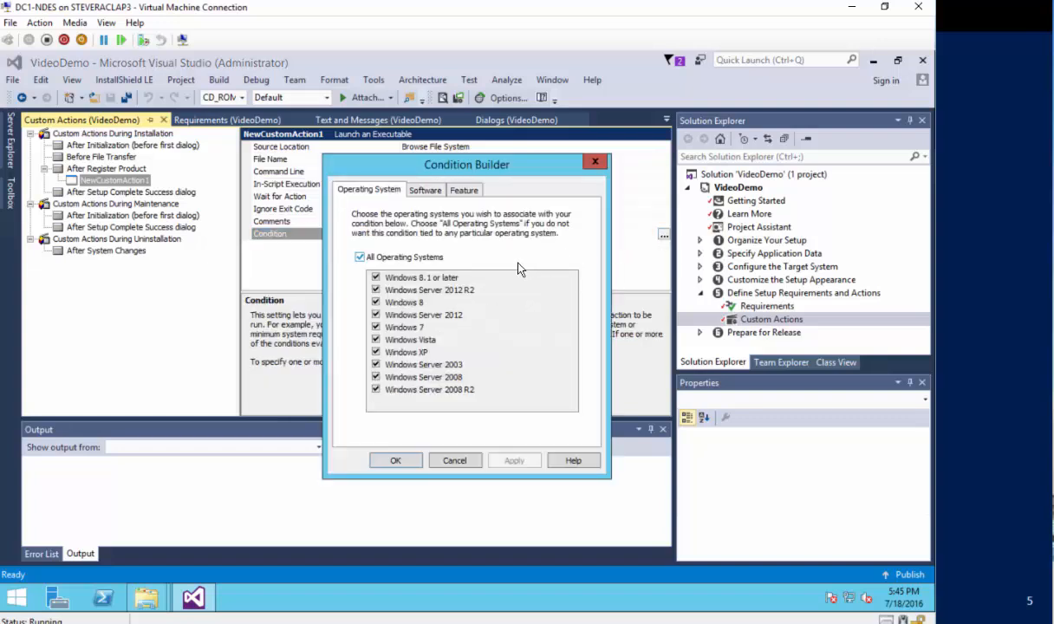
click(454, 460)
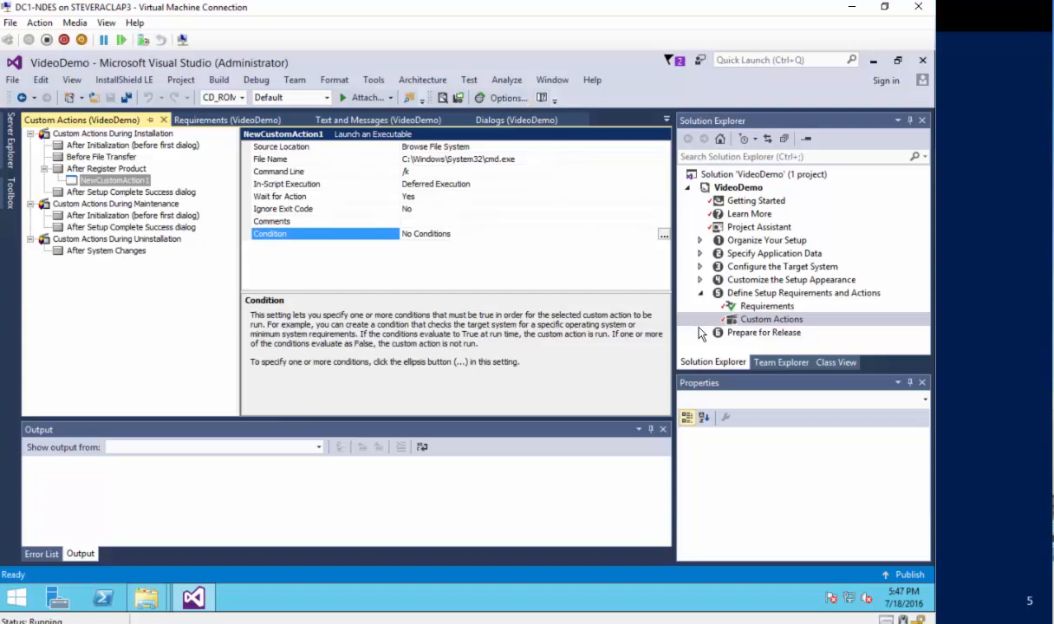
click(211, 83)
mouse_move(422, 80)
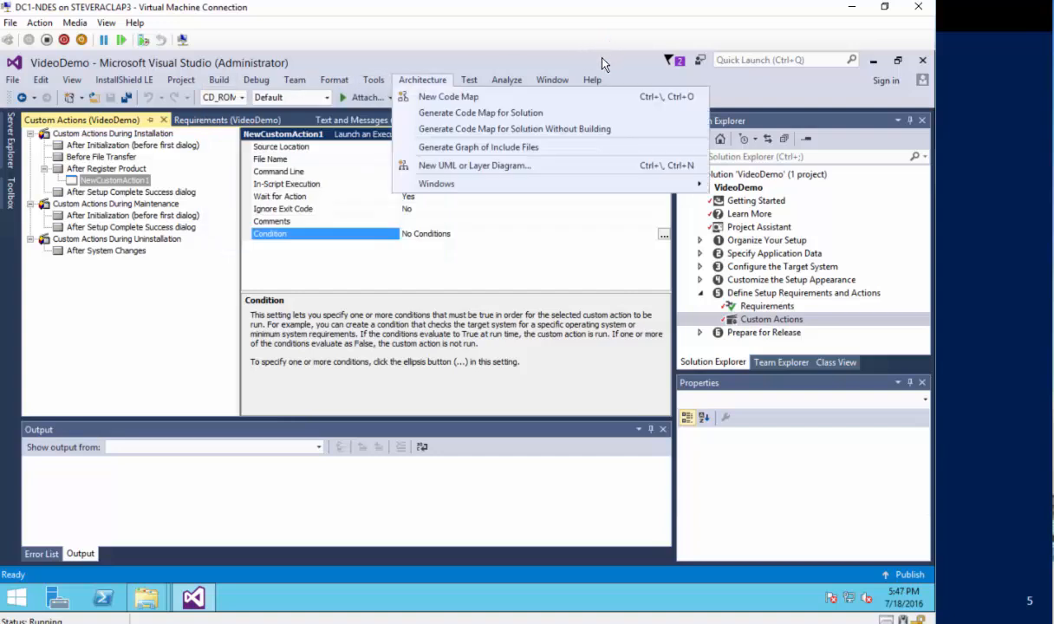
click(601, 57)
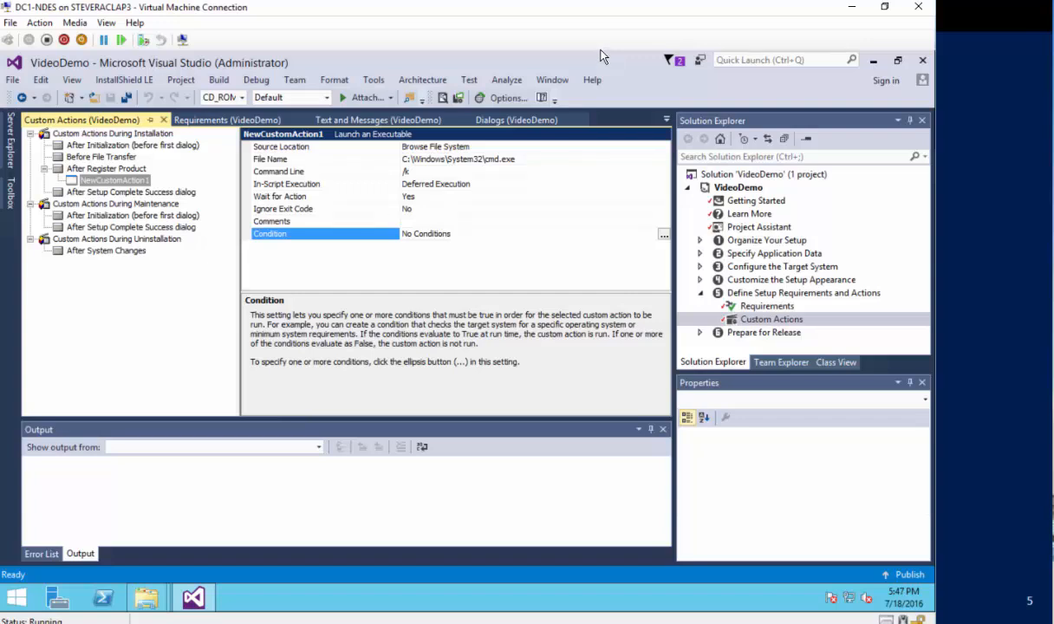
Open the Releases view under Prepare for Release and display the SingleImage release's build settings.
click(700, 333)
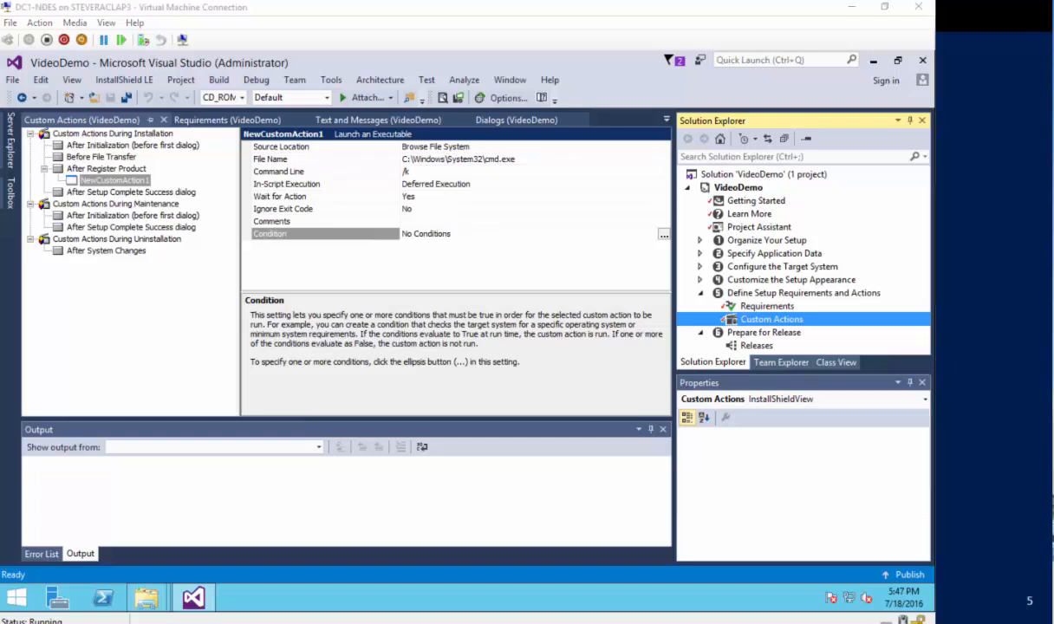
double_click(742, 346)
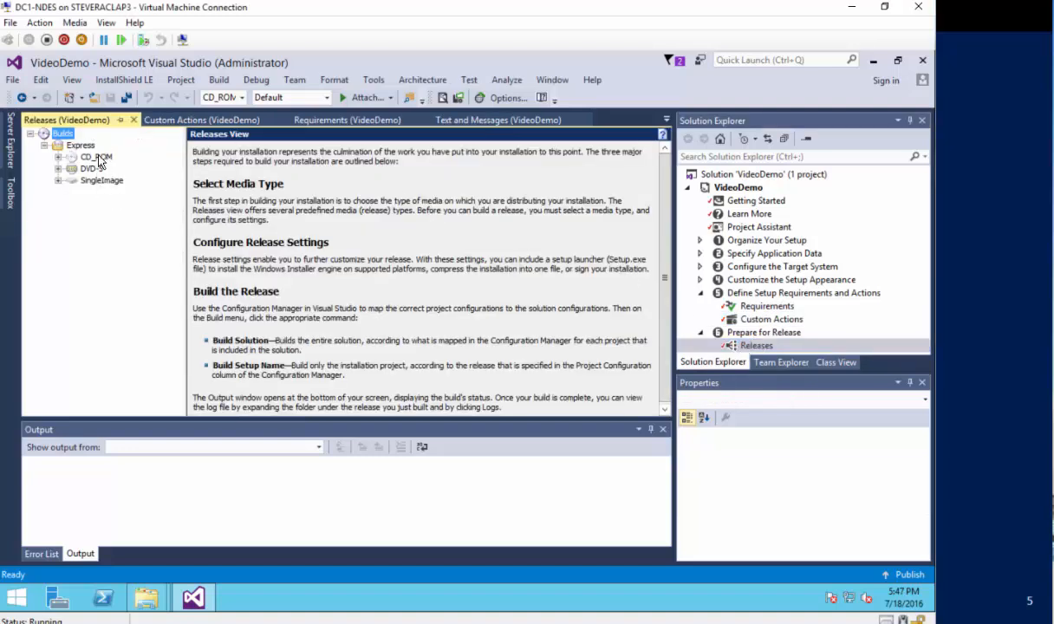
click(96, 157)
click(101, 182)
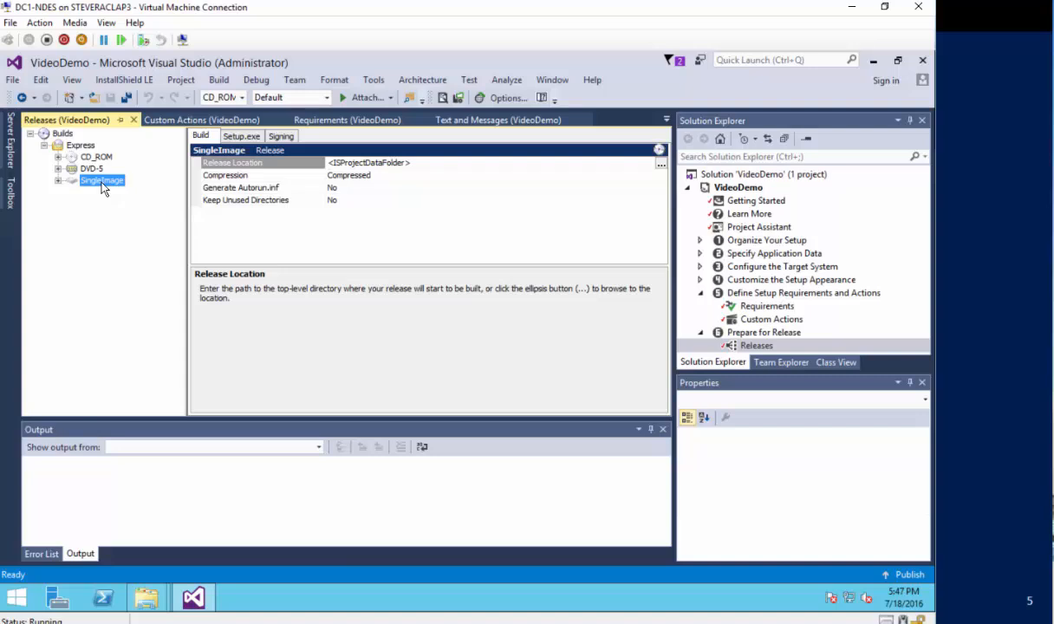
Set Include MSI Engine to Yes and Setup Launcher to No in the SingleImage release's Setup.exe settings.
click(257, 139)
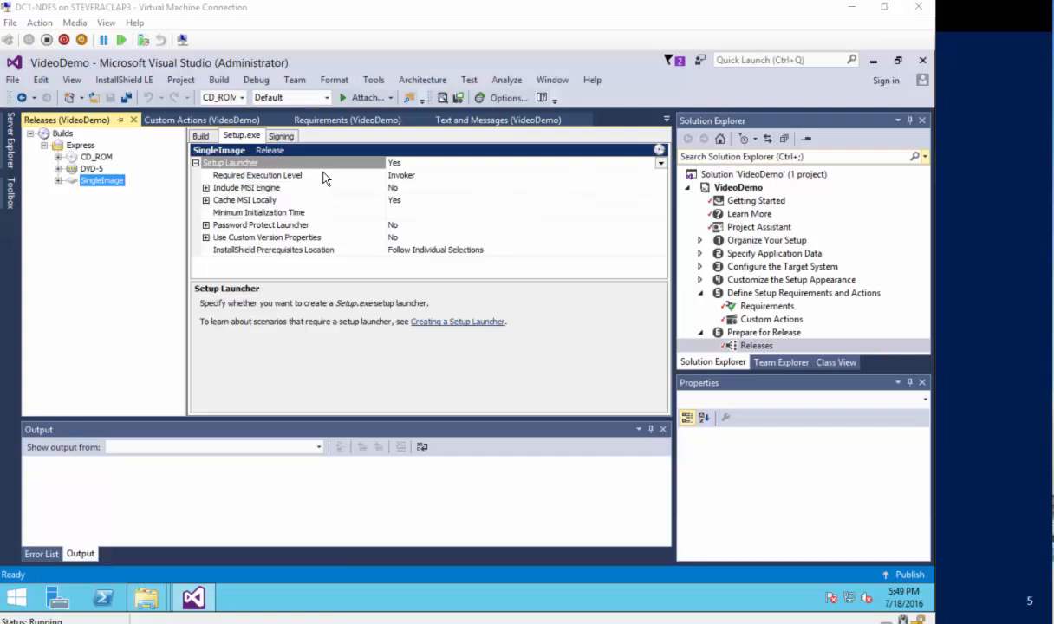
click(401, 194)
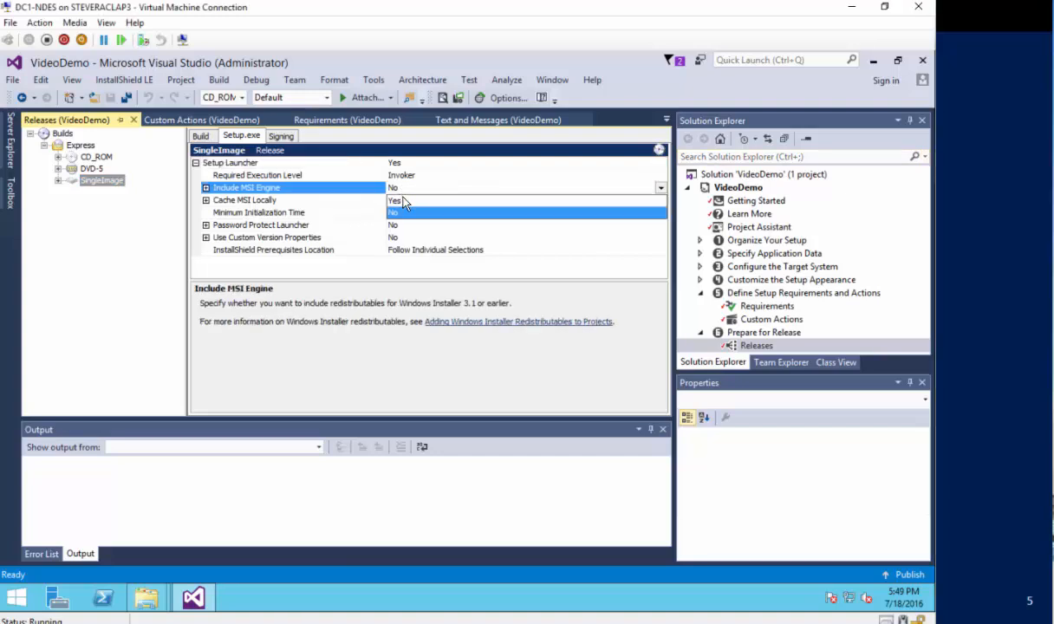
click(406, 204)
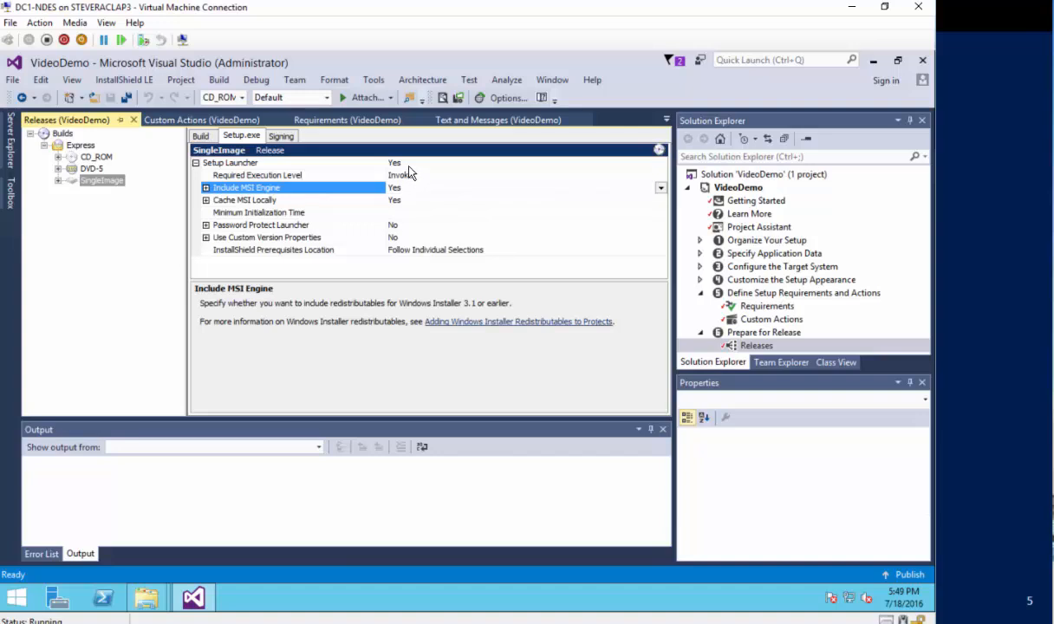
click(409, 165)
click(408, 167)
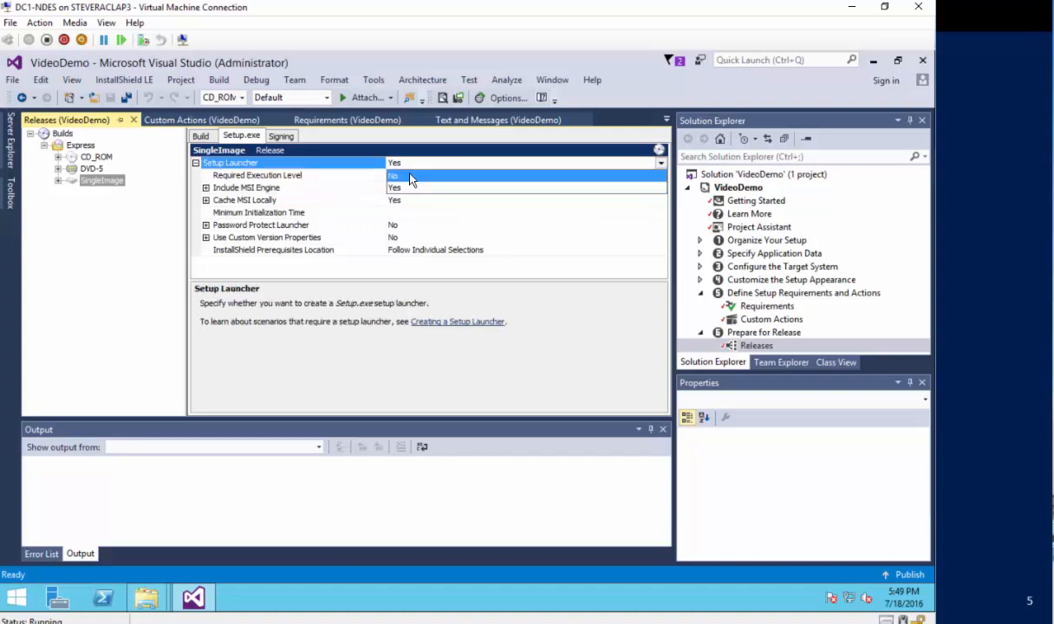
click(407, 173)
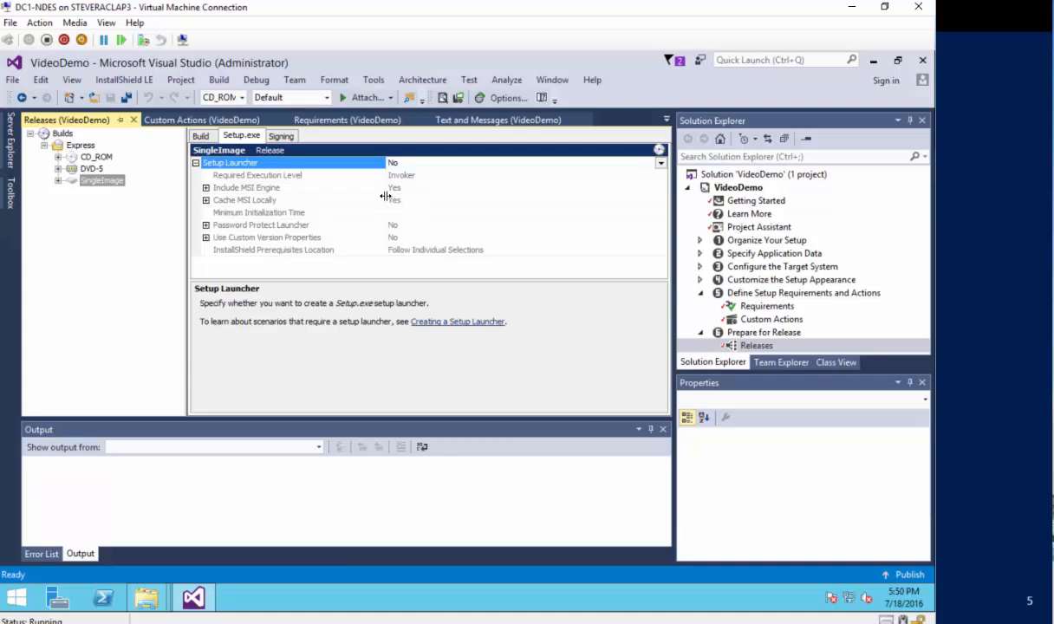
Compare the Setup.exe settings of the DVD-5 and CD_ROM releases with those of SingleImage.
click(102, 168)
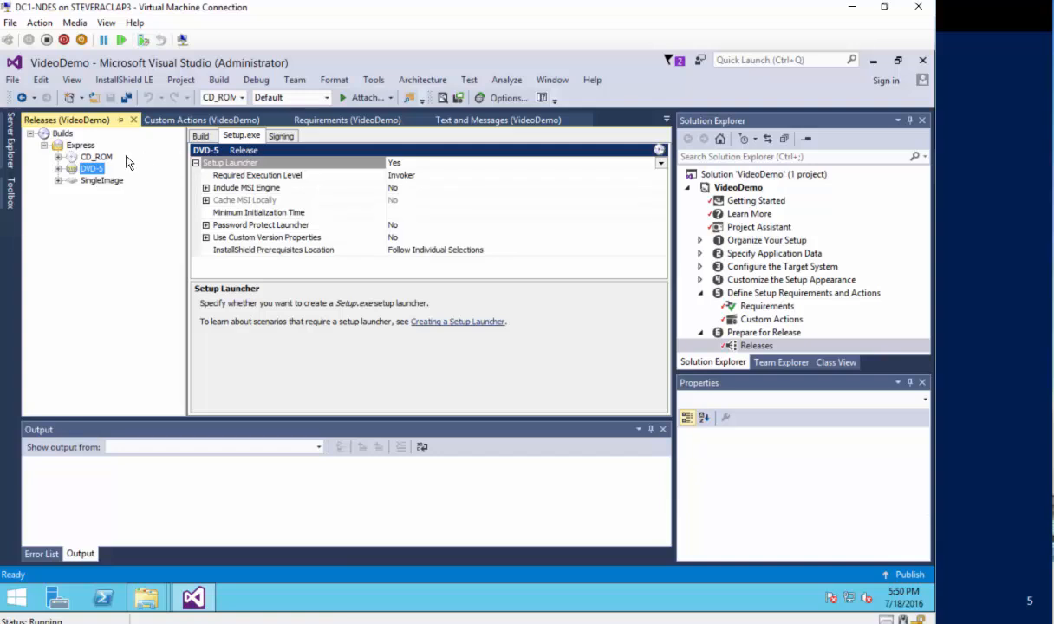
click(100, 157)
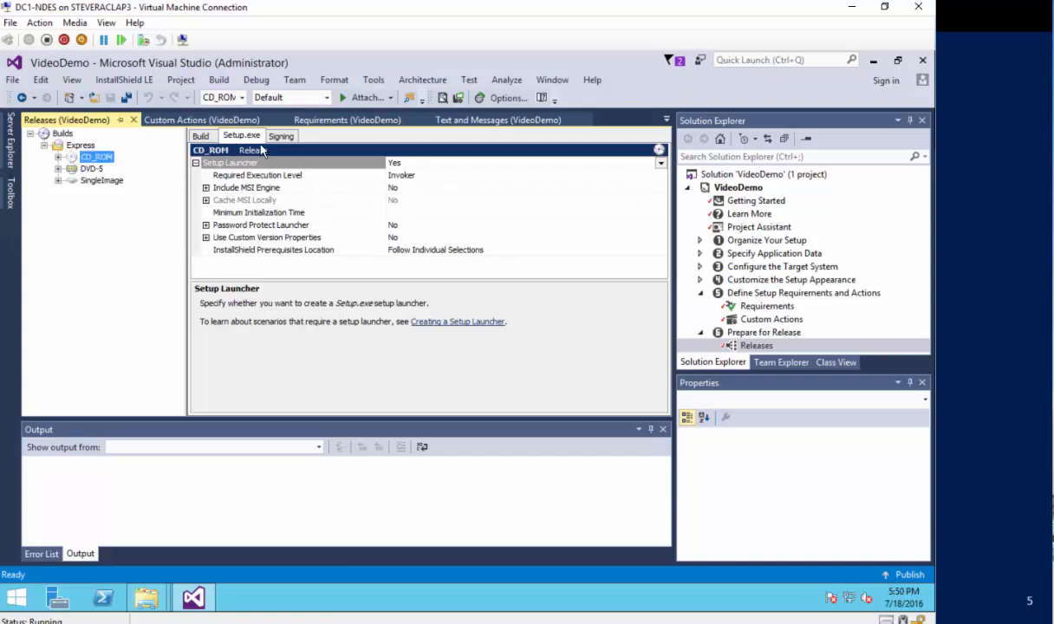
click(107, 181)
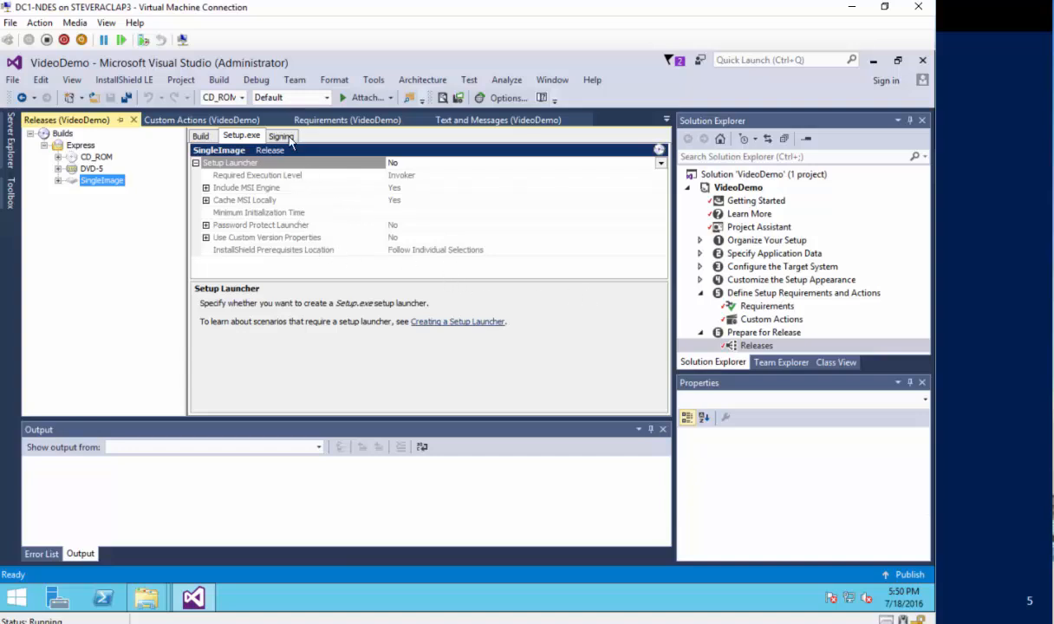
Build the solution and copy part of the log file path from the build output.
click(219, 81)
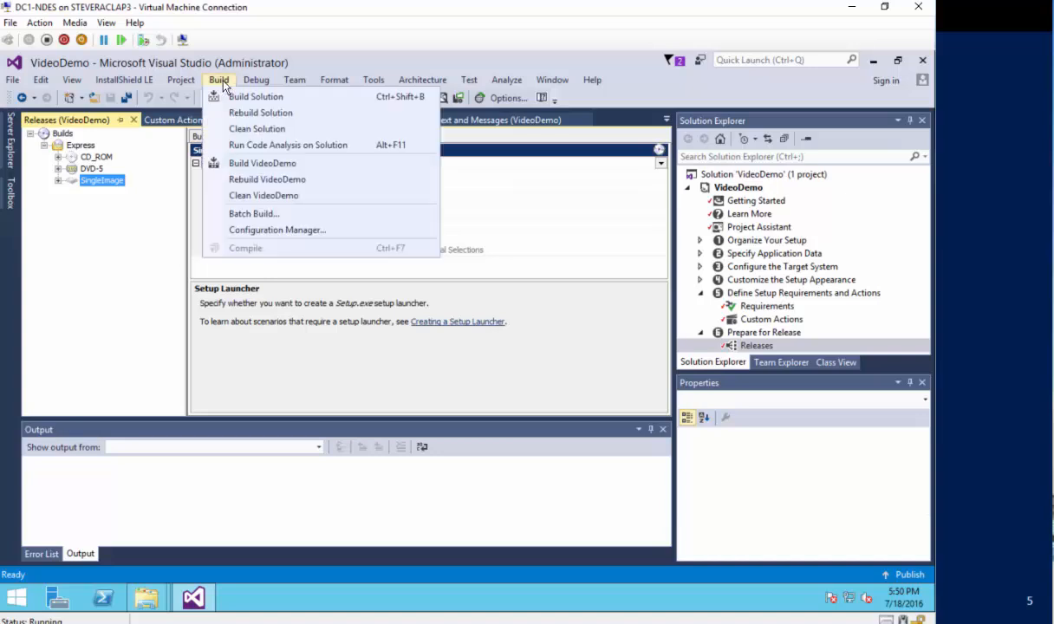
click(236, 97)
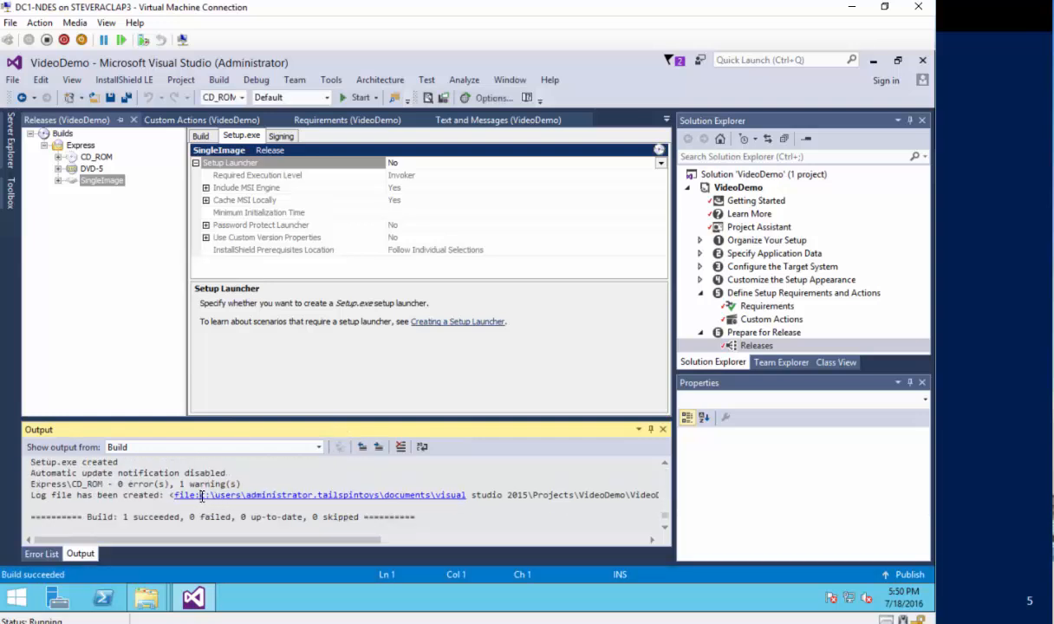
drag(201, 496, 572, 499)
key(ctrl+c)
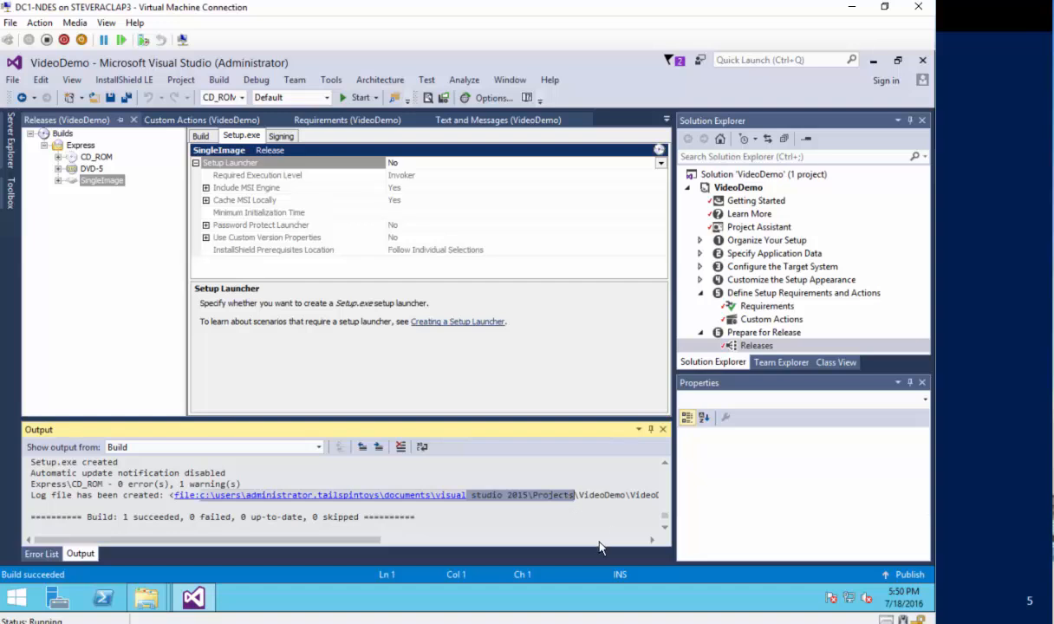
Open a new File Explorer window and go to the copied Visual Studio 2015 Projects folder path.
right_click(145, 604)
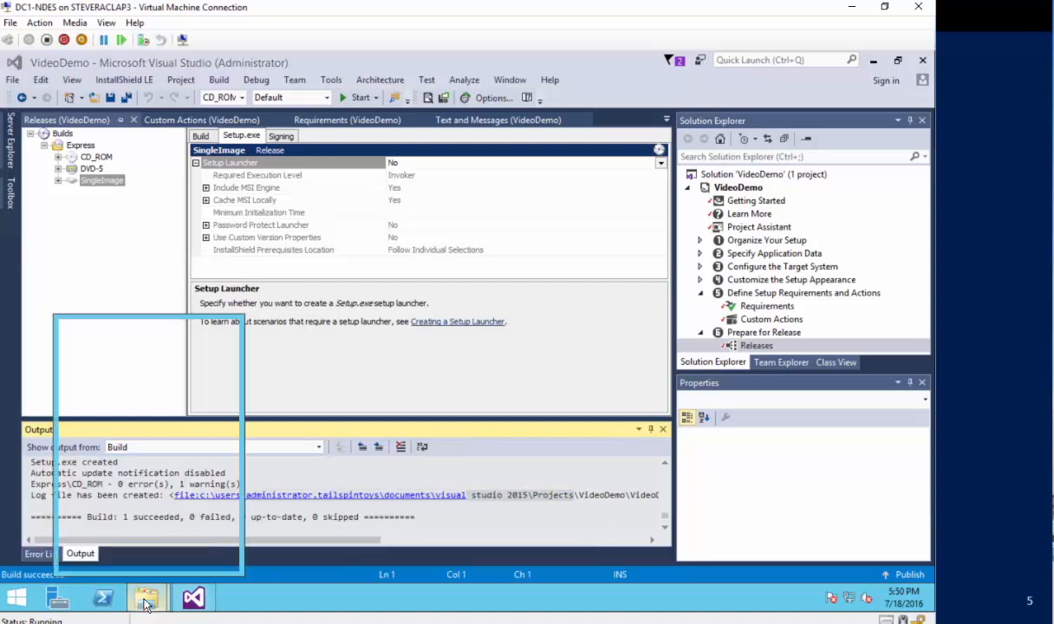
click(142, 523)
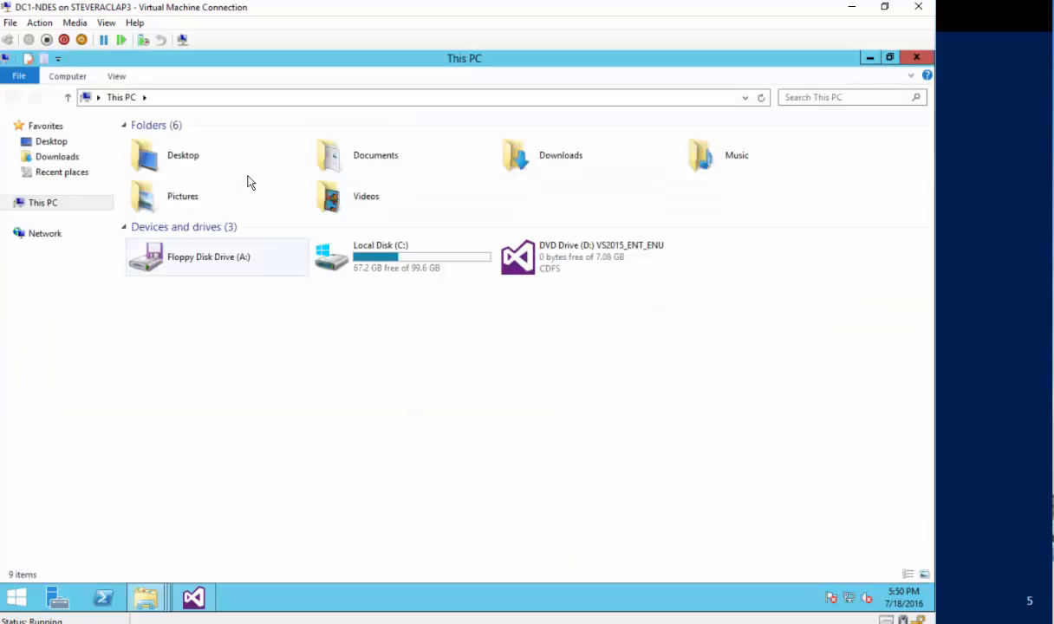
click(224, 99)
key(ctrl+v)
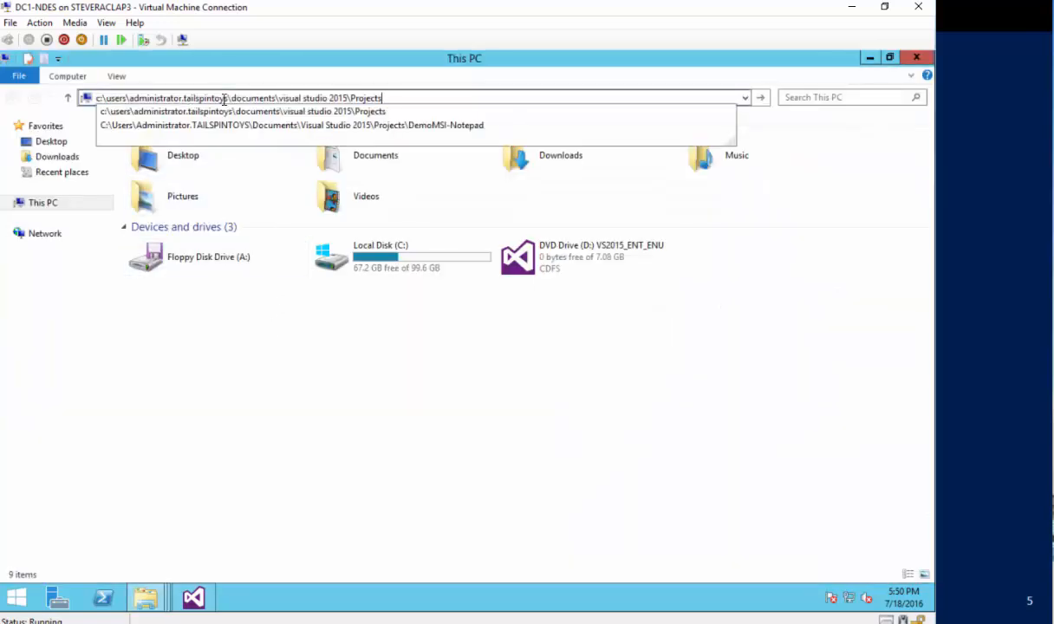
key(Return)
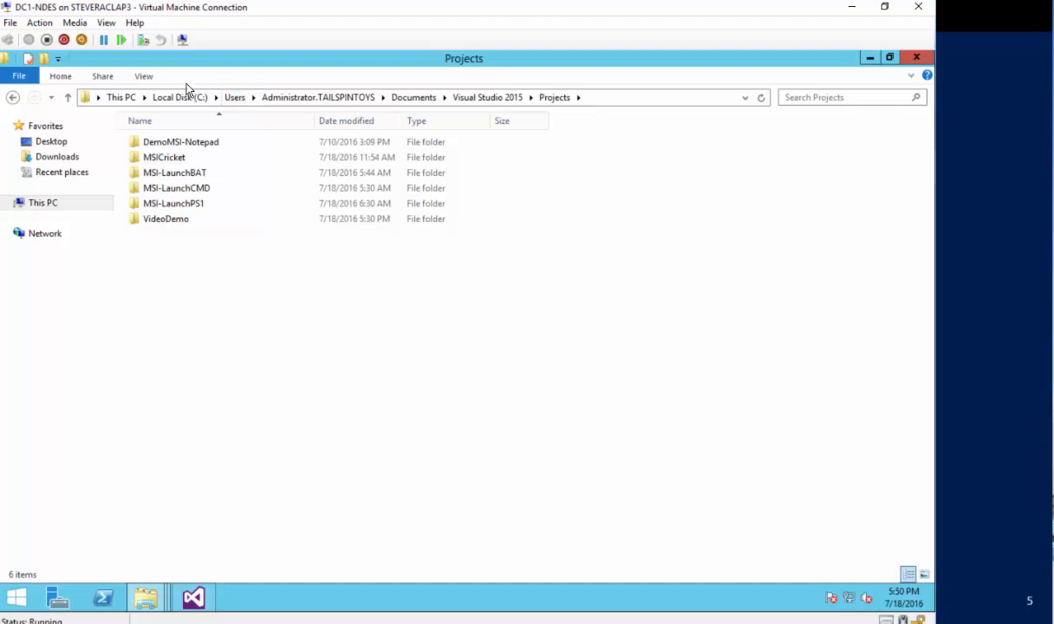
Browse through the nested VideoDemo folders and Express\CD_ROM\DiskImages to open the DISK1 build output folder.
double_click(185, 222)
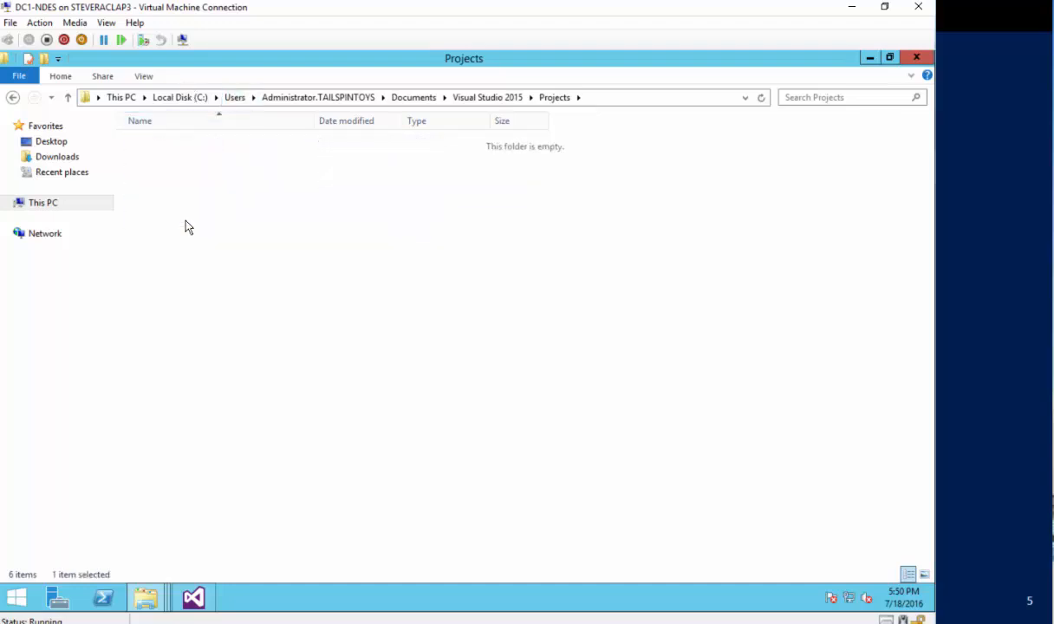
double_click(166, 157)
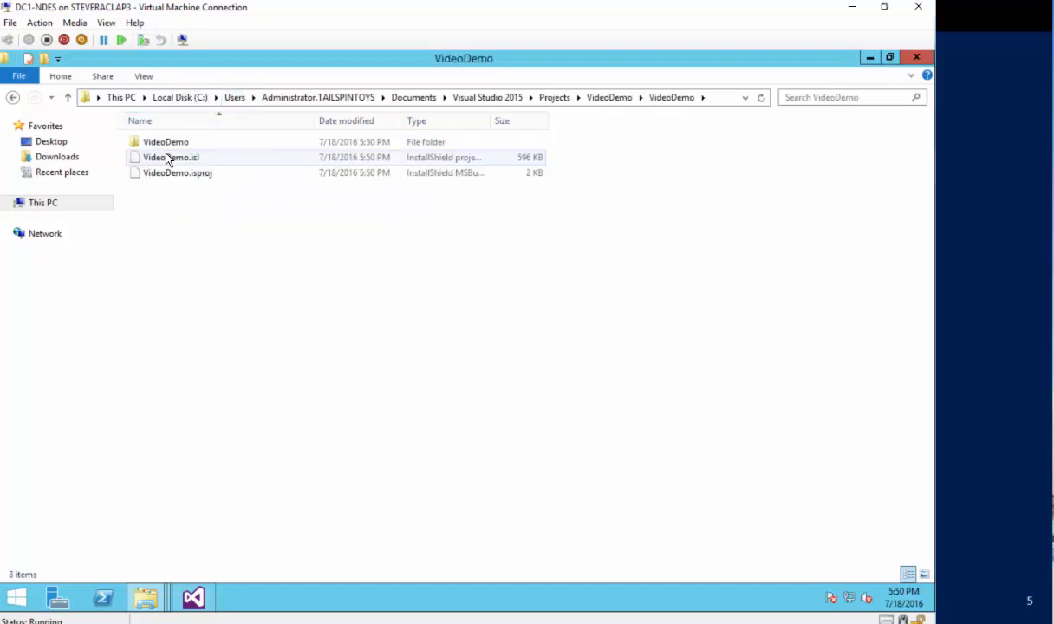
double_click(169, 154)
double_click(169, 149)
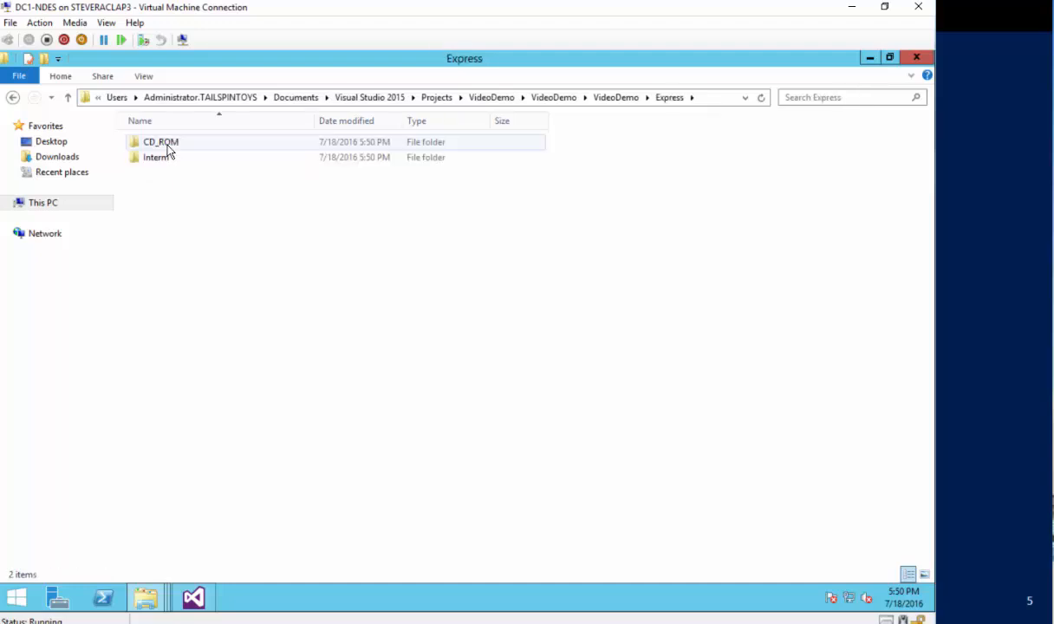
double_click(169, 150)
double_click(170, 150)
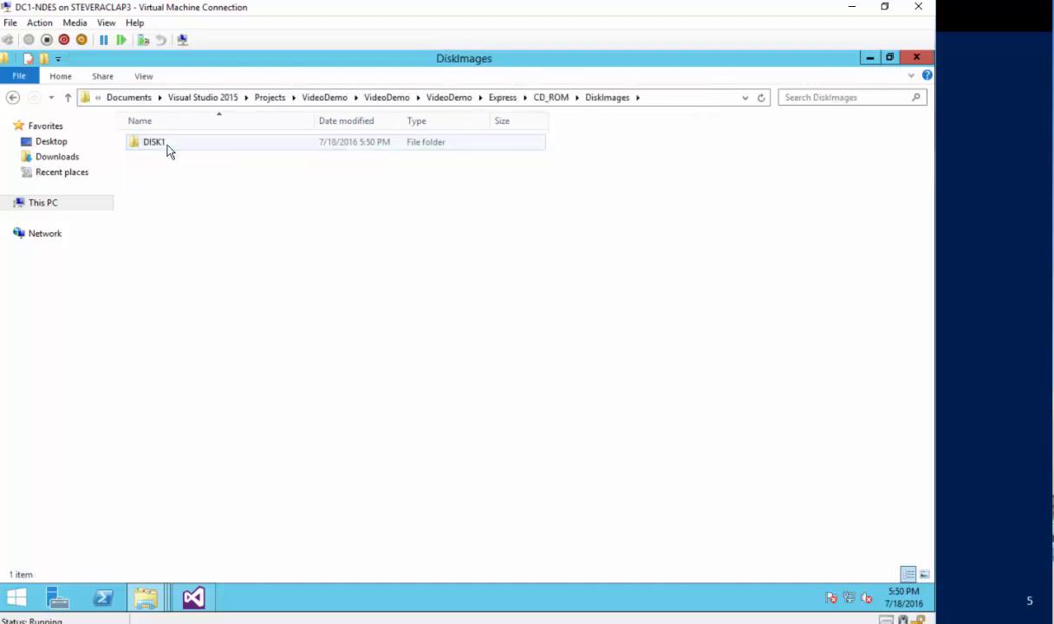
click(169, 150)
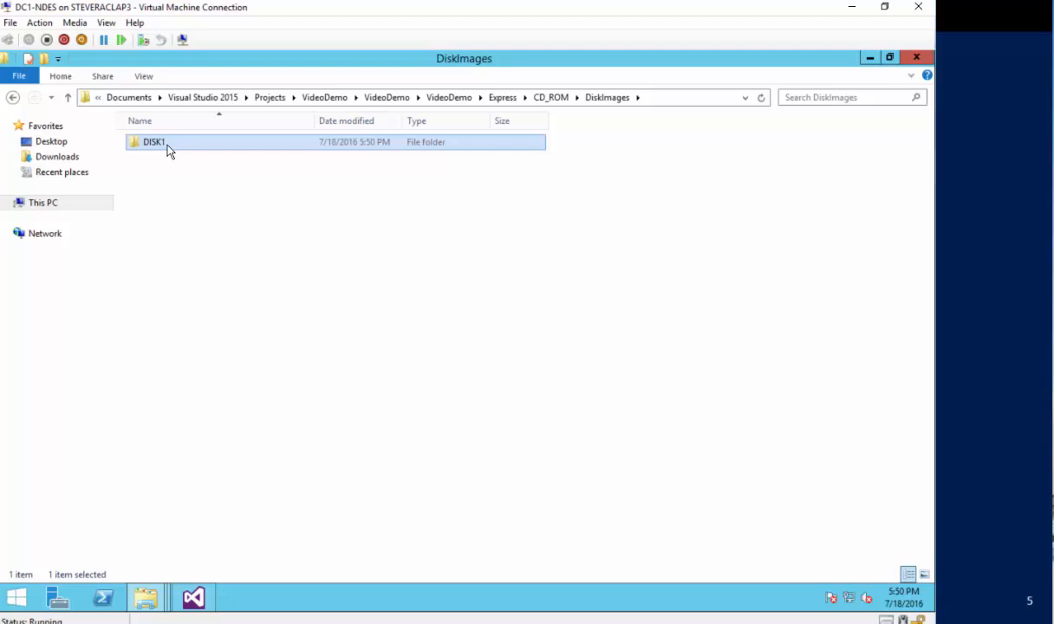
double_click(169, 149)
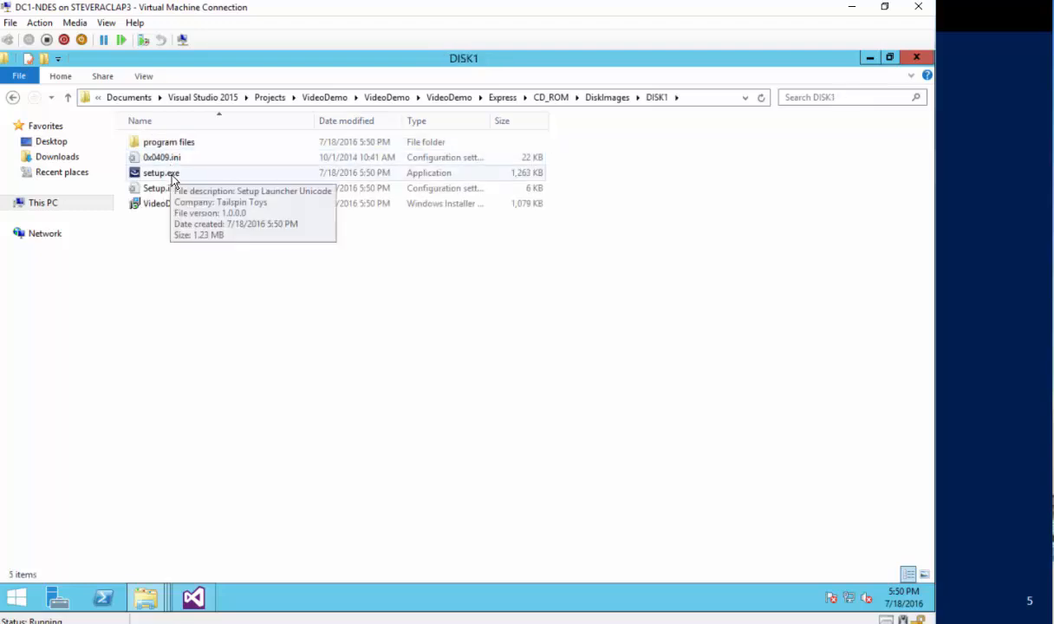
Examine setup.exe and VideoDemo.msi in DISK1, and follow program files\Tailspin Toys\VideoDemo to the packaged DIR.BAT file.
click(171, 175)
click(179, 205)
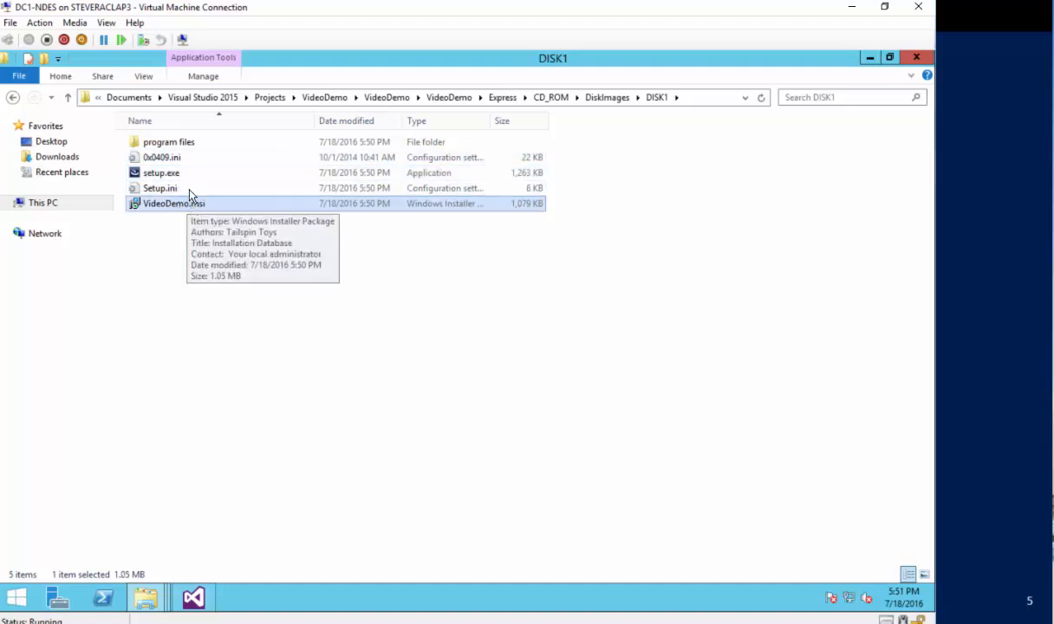
click(177, 146)
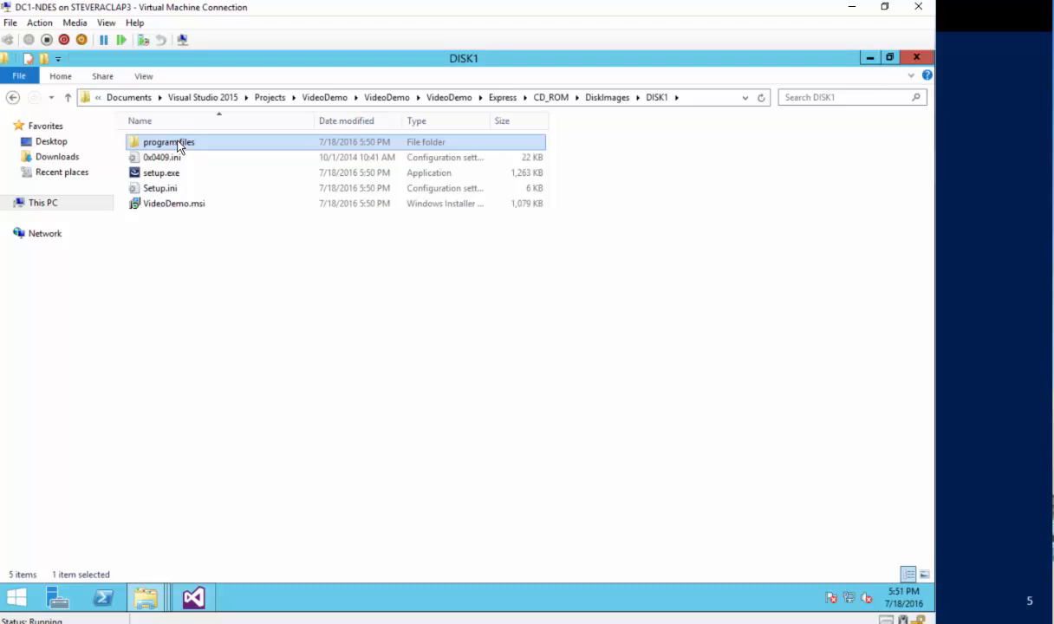
double_click(178, 145)
double_click(177, 146)
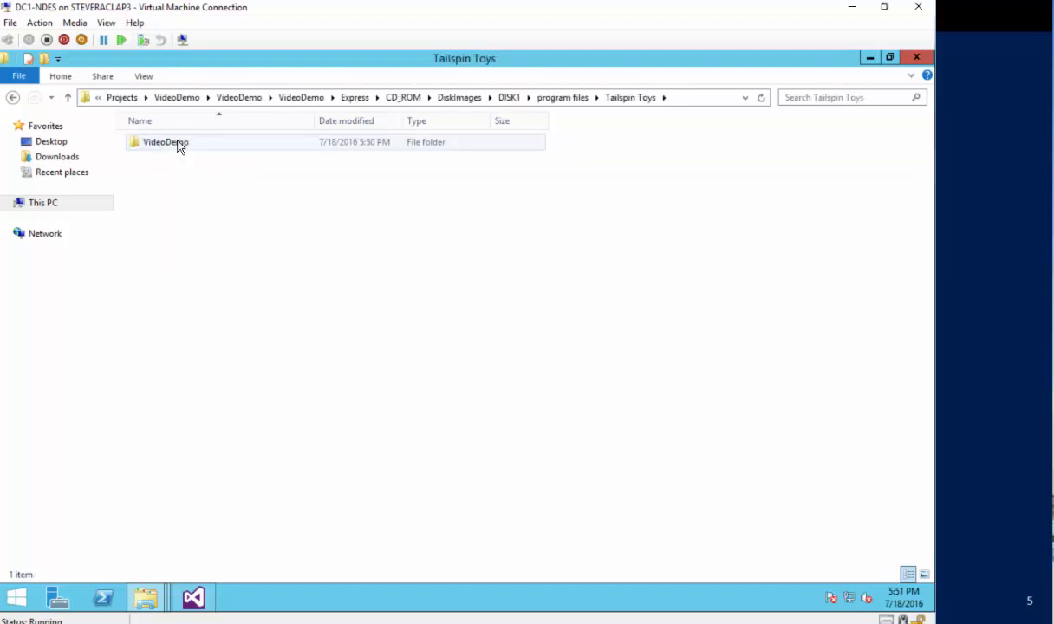
double_click(178, 145)
click(153, 149)
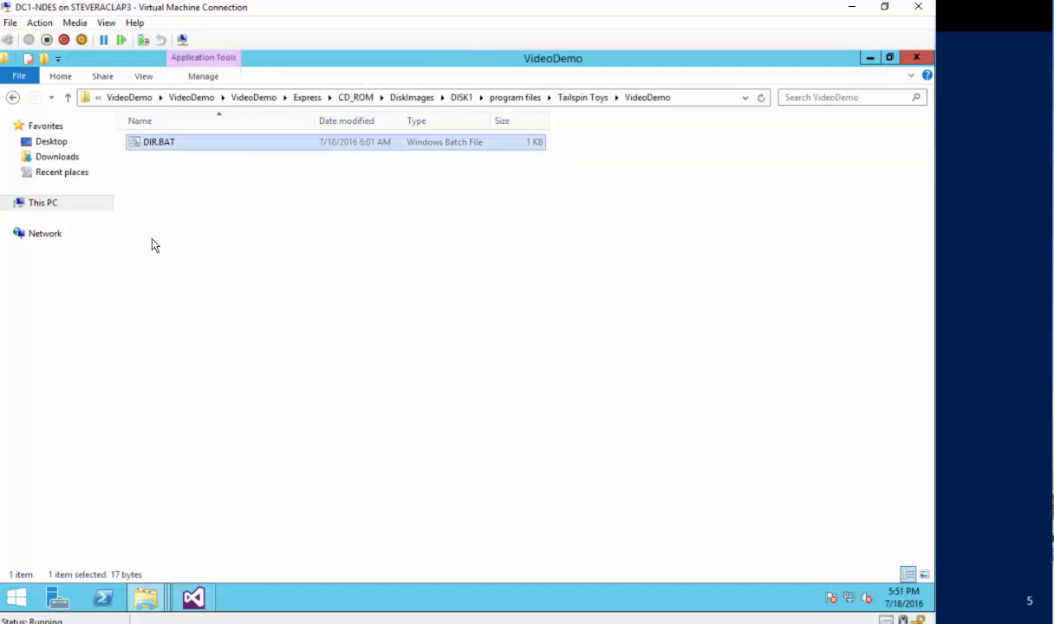
Return to the DISK1 folder and point out VideoDemo.msi and its accompanying program files folder.
click(12, 99)
click(12, 98)
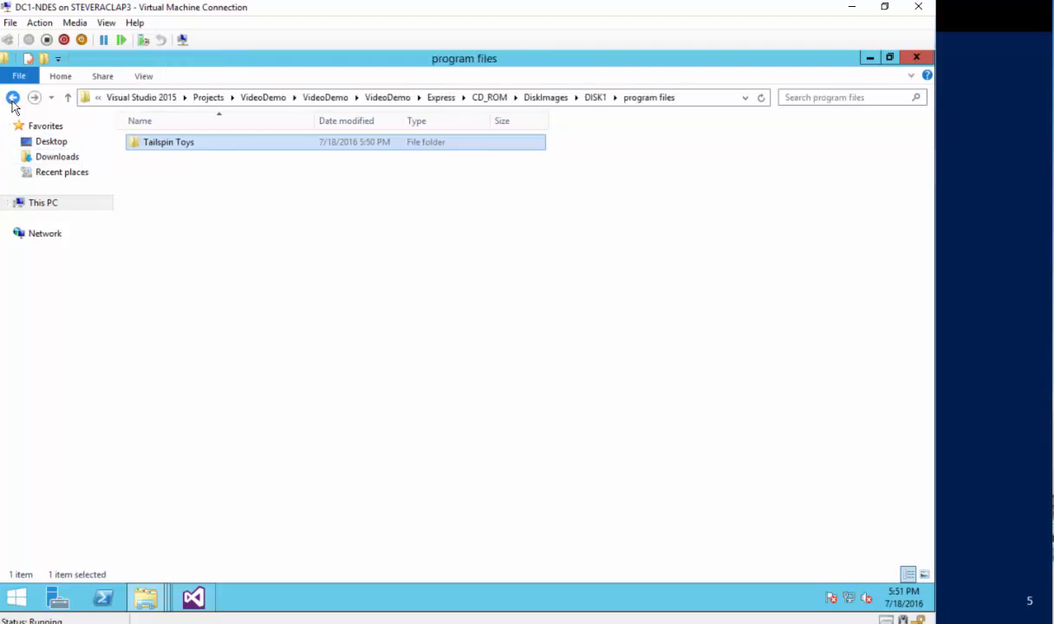
click(12, 98)
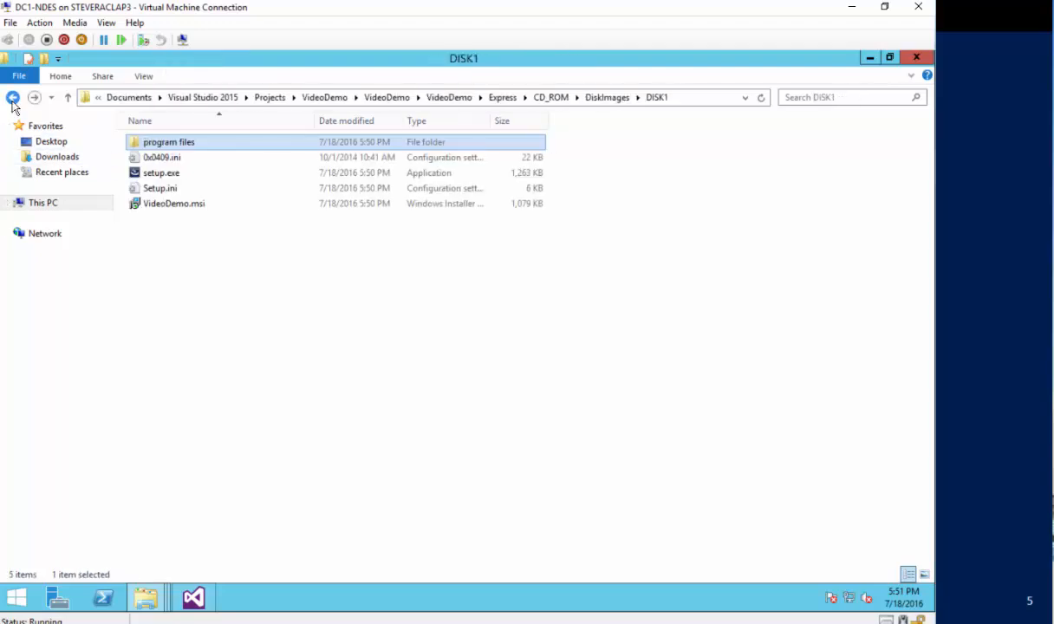
click(165, 205)
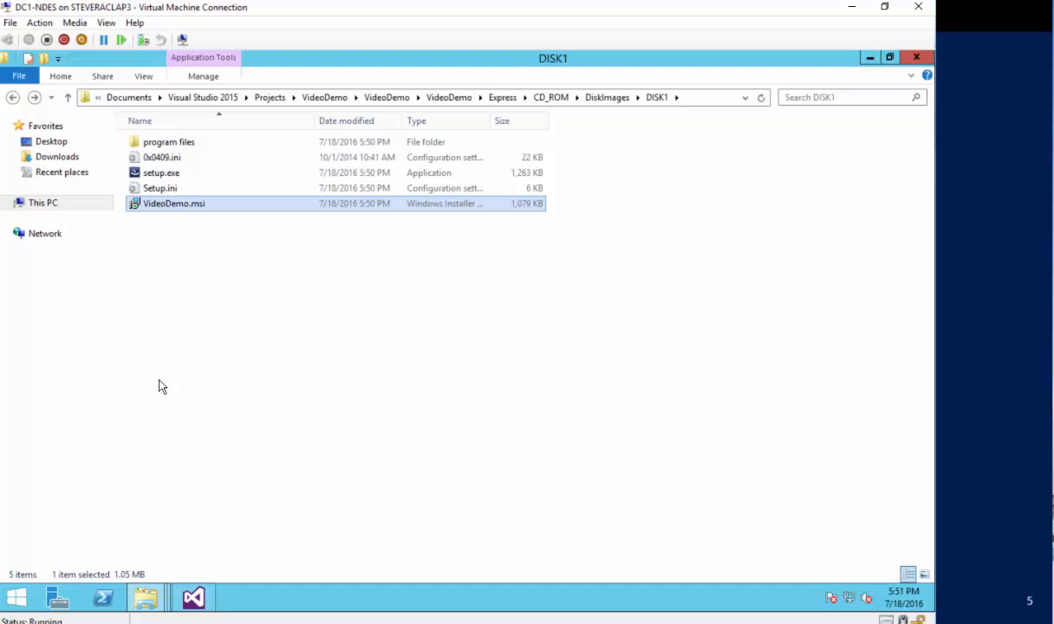
click(171, 208)
click(174, 143)
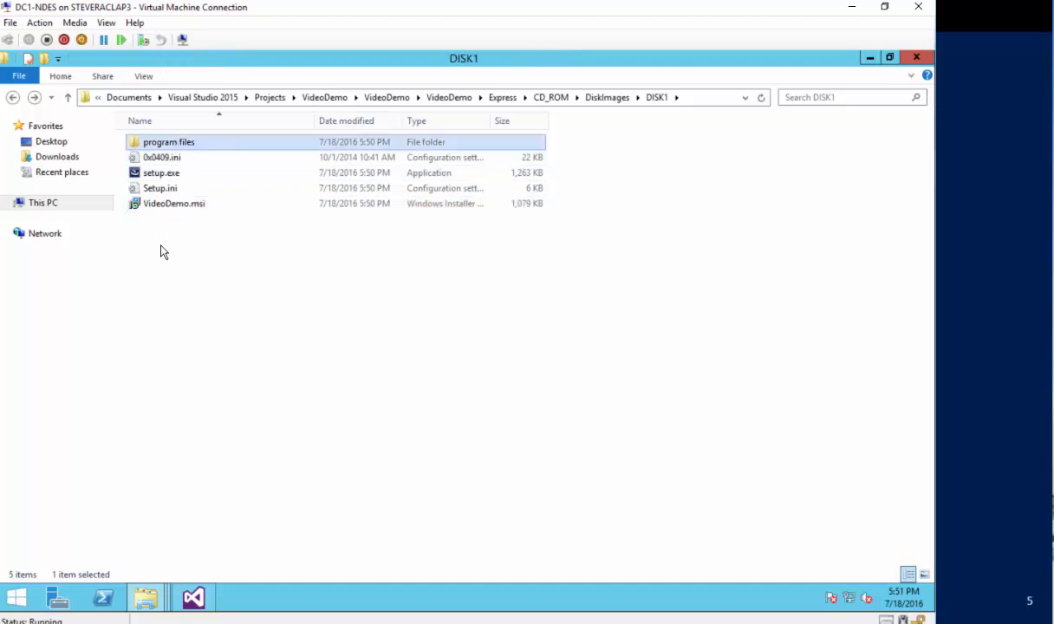
click(167, 205)
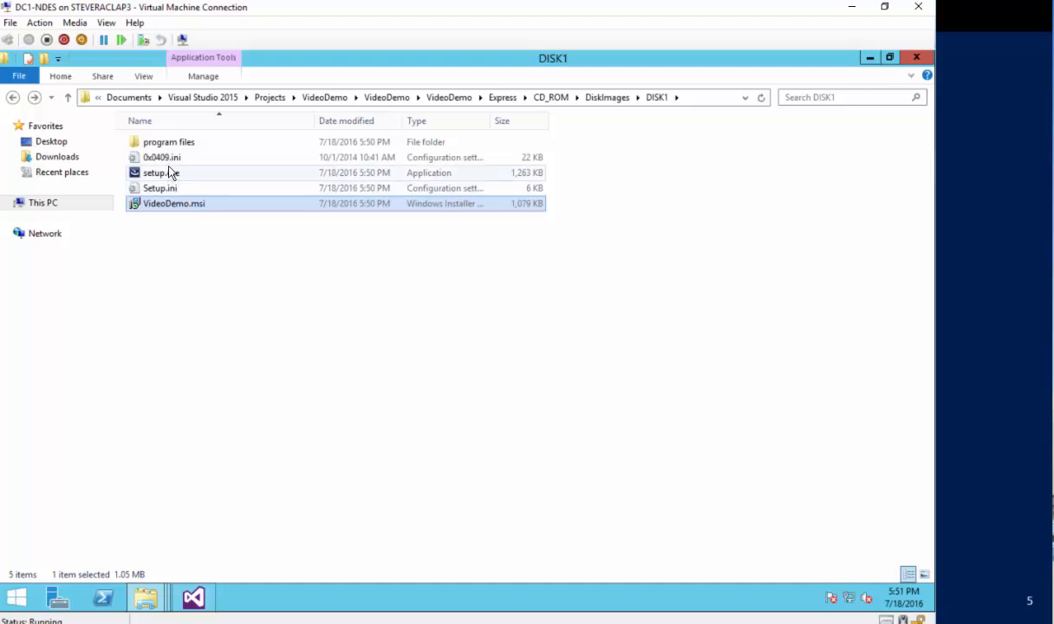
click(170, 144)
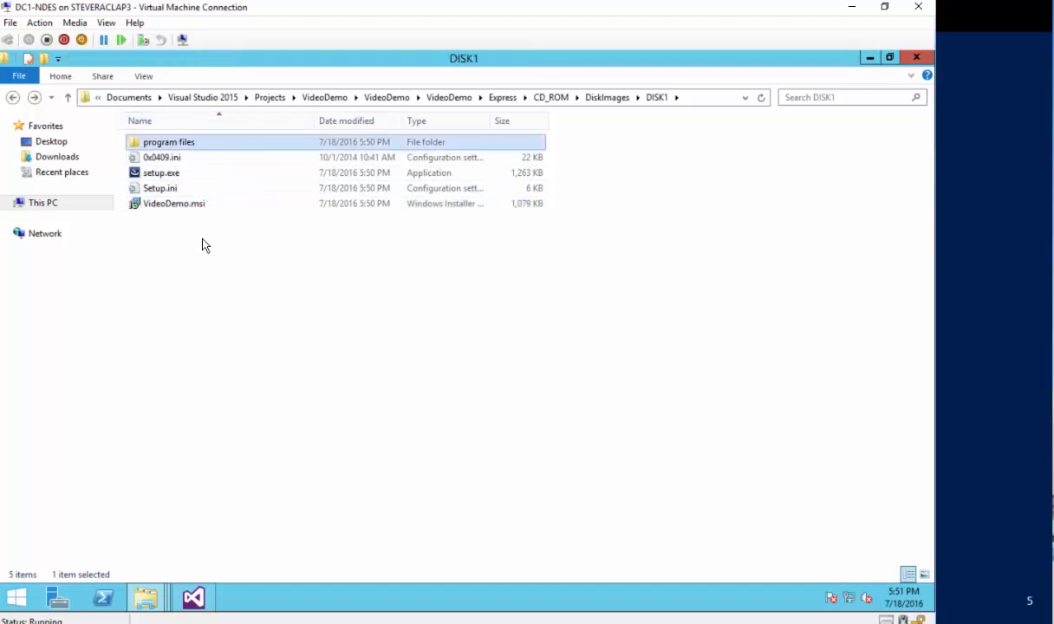
click(184, 205)
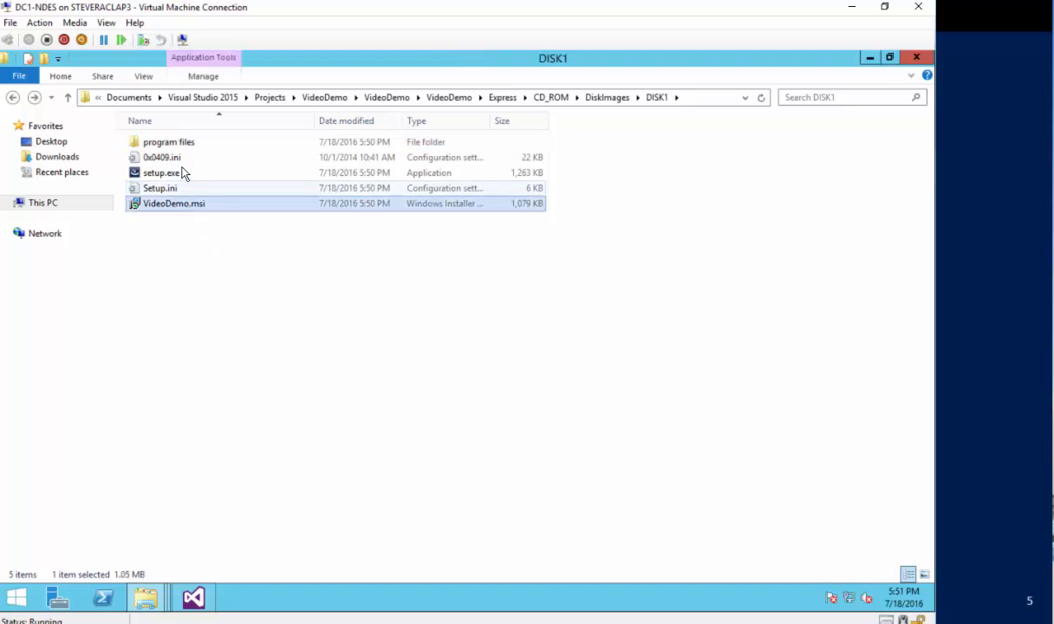
click(180, 144)
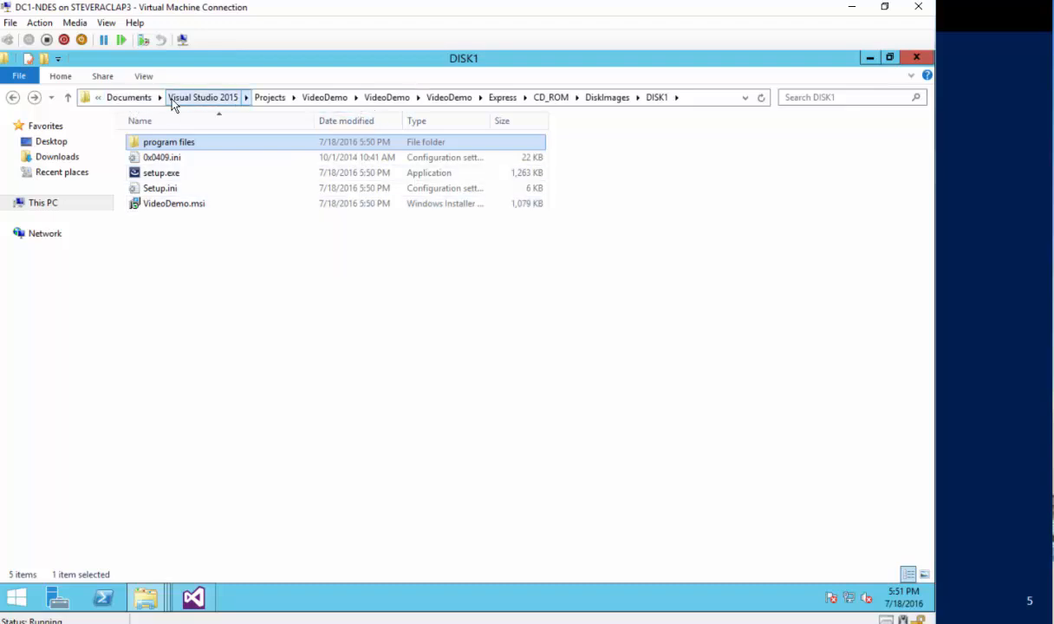
Return File Explorer to Projects, switch to Visual Studio, open the MSI-LaunchCMD.sln solution and display NewCustomAction1's settings.
click(285, 101)
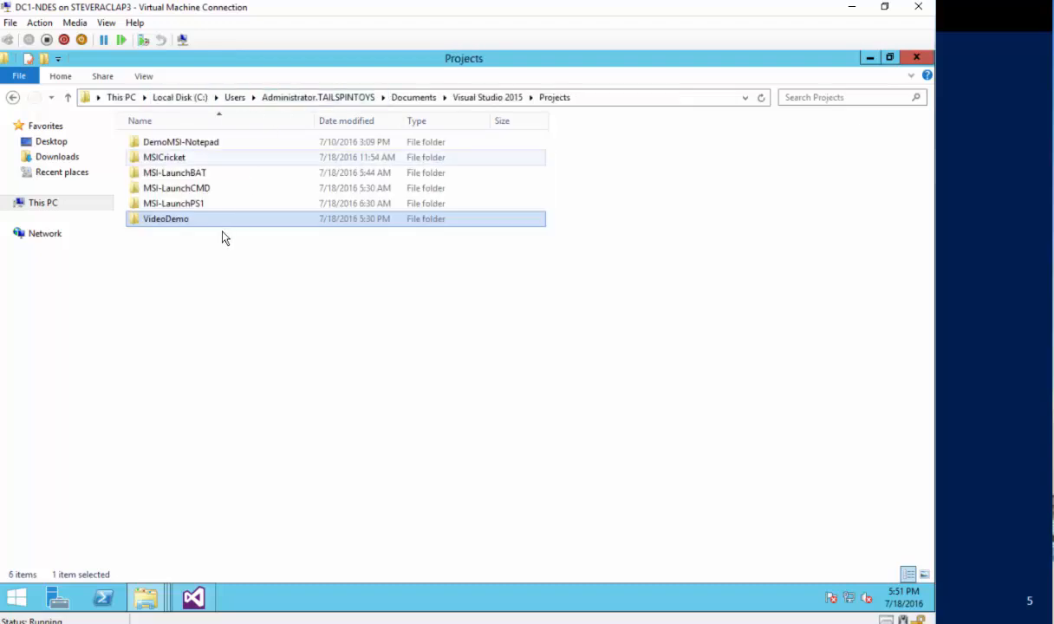
click(196, 598)
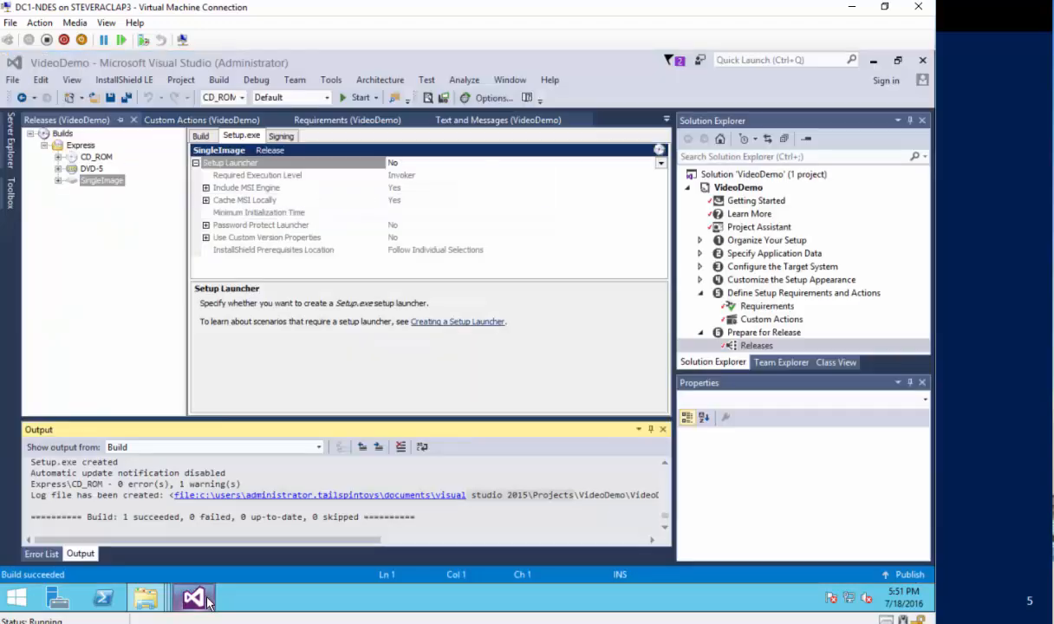
click(13, 80)
mouse_move(129, 113)
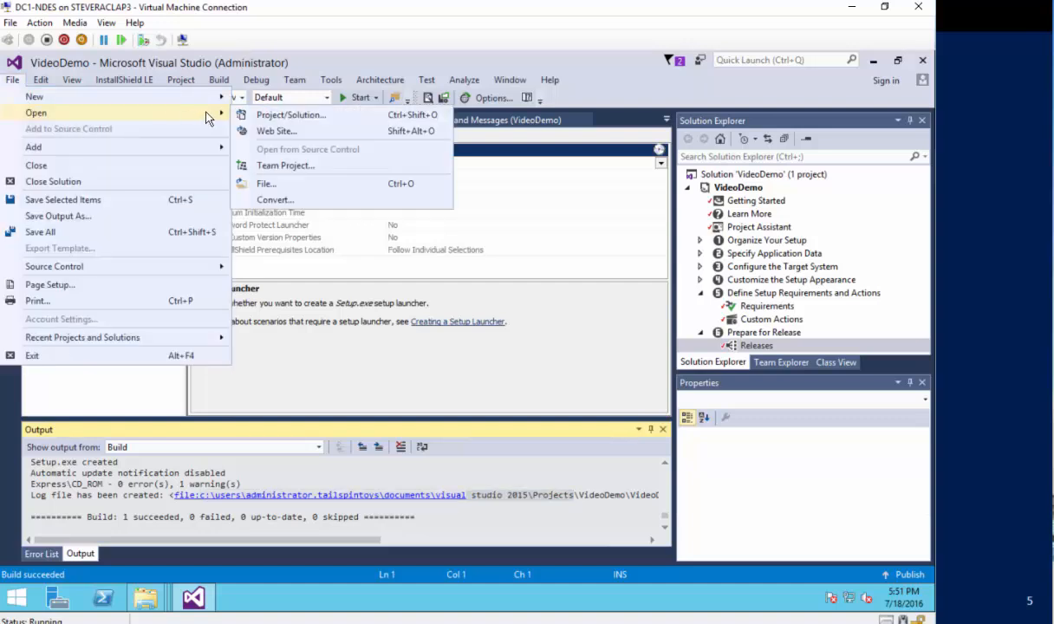
click(260, 114)
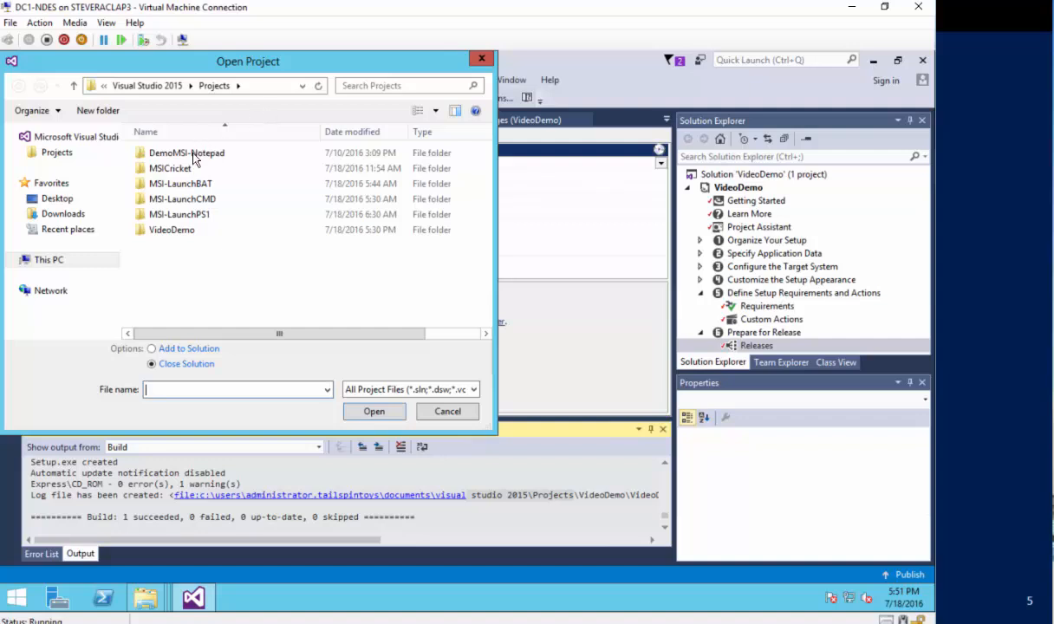
double_click(176, 202)
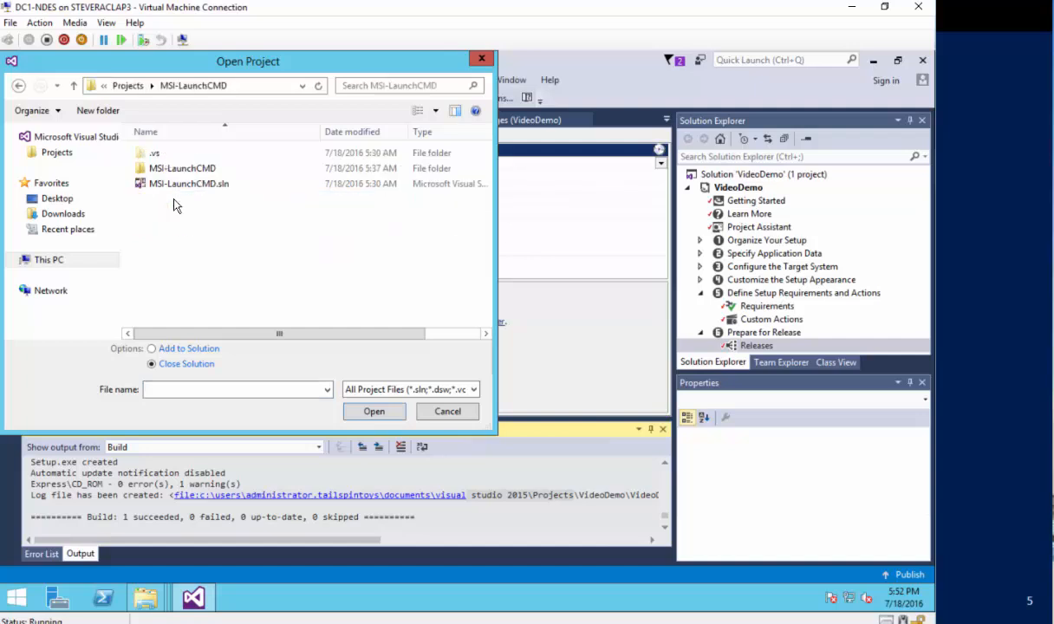
double_click(183, 184)
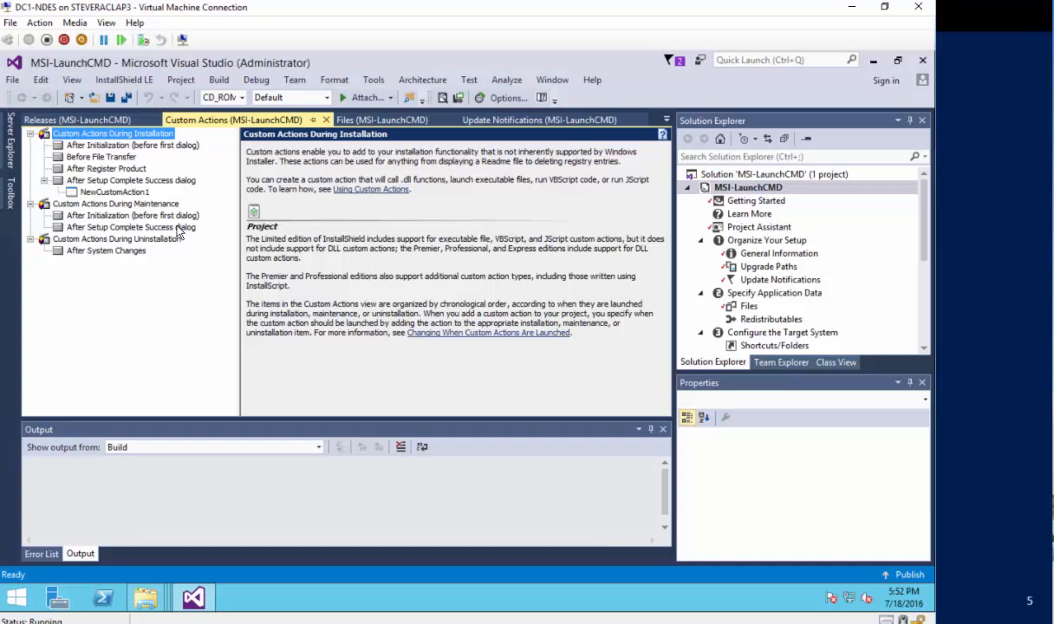
click(95, 191)
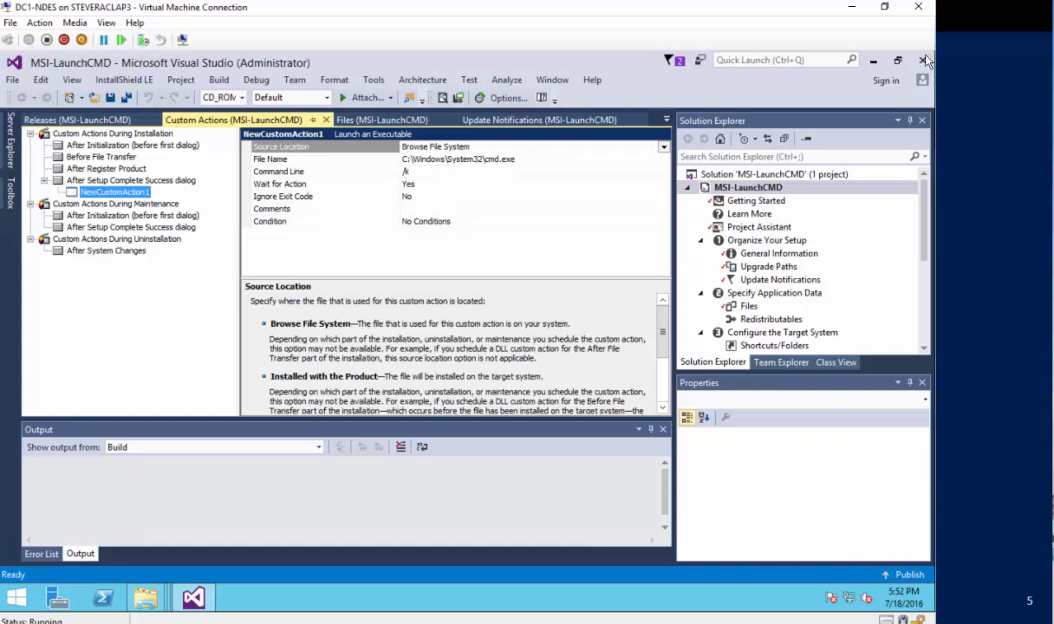
Switch to File Explorer and open the MSI-LaunchCMD project's Express\CD_ROM\DiskImages\DISK1 build output folder.
click(873, 60)
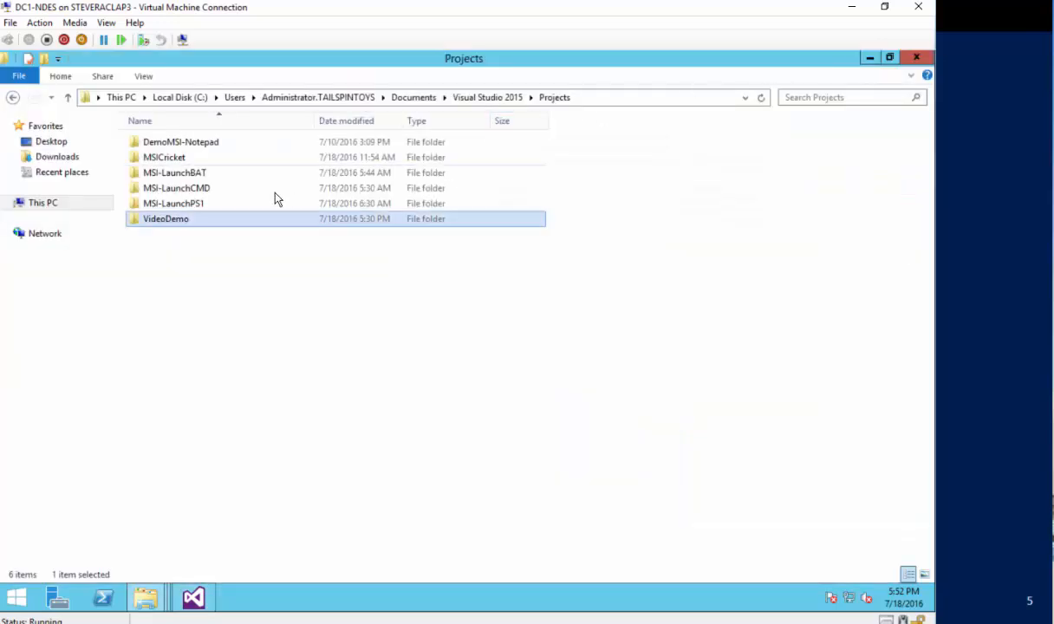
double_click(199, 187)
double_click(193, 161)
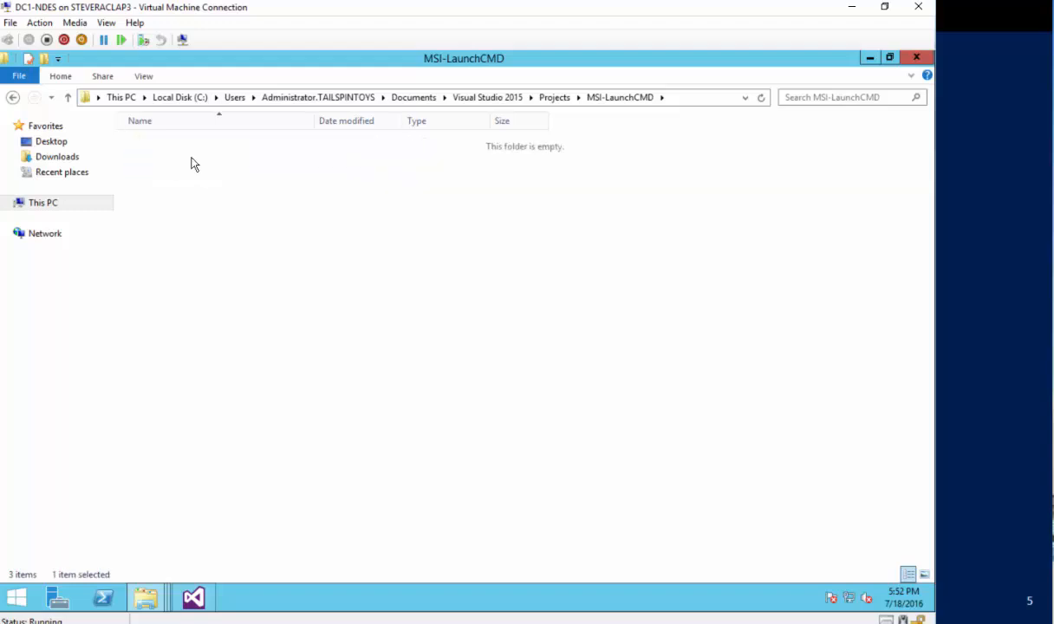
double_click(177, 143)
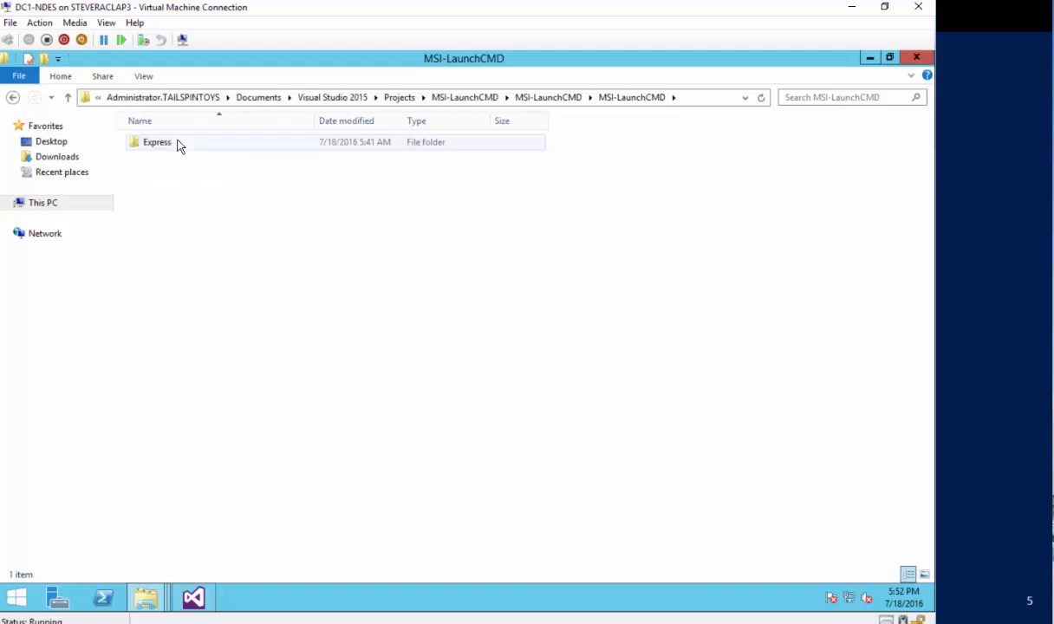
double_click(177, 143)
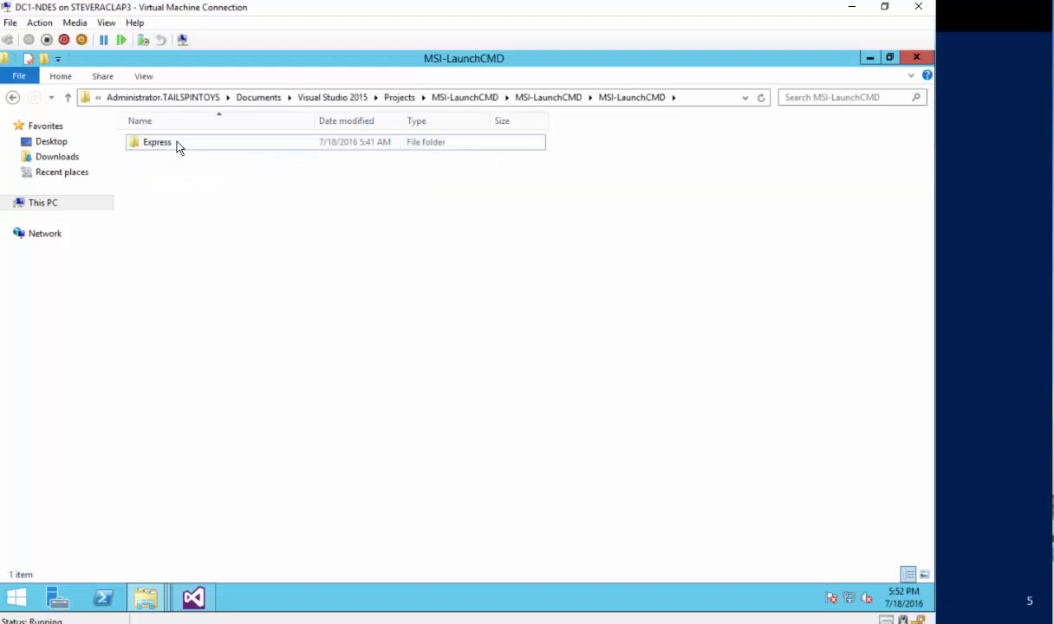
double_click(178, 143)
double_click(178, 143)
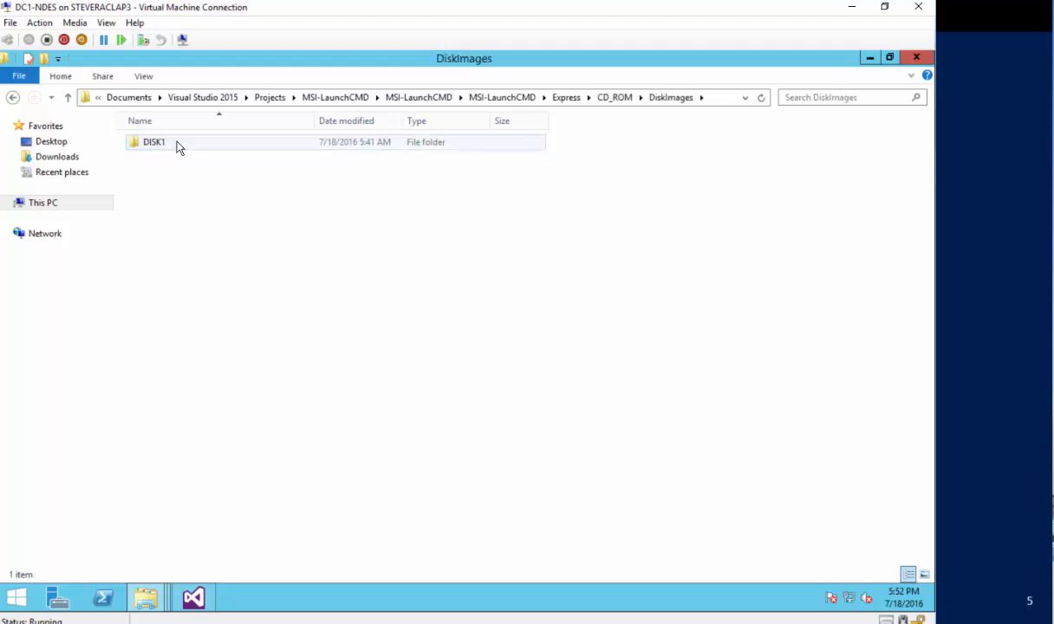
double_click(164, 144)
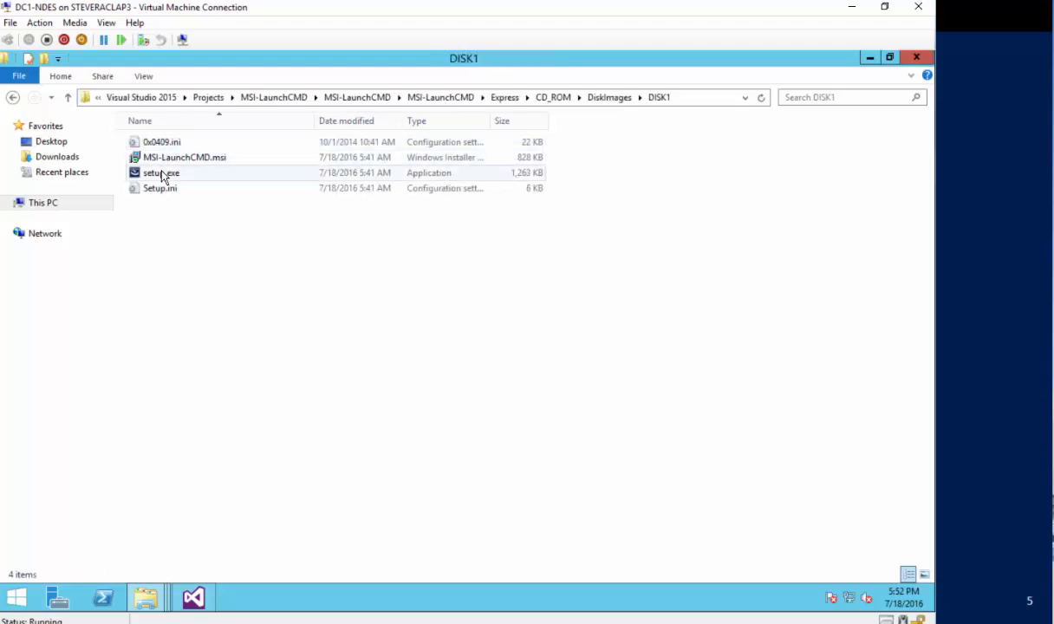
Install MSI-LaunchCMD.msi through its wizard, close the command prompt window it launches, and dismiss the installer message.
click(161, 174)
key(Up)
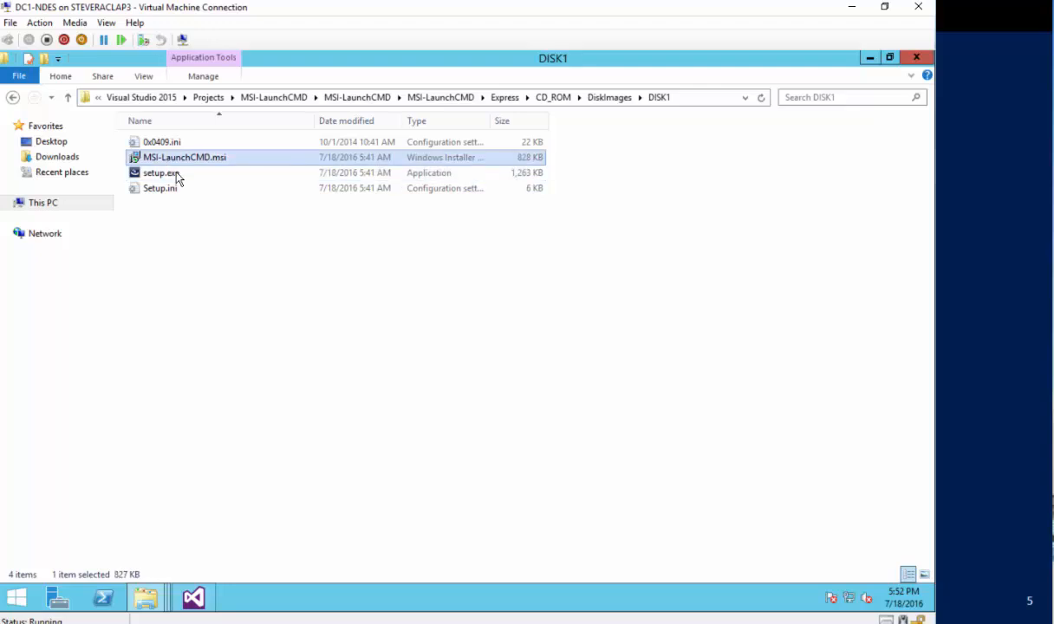
double_click(187, 162)
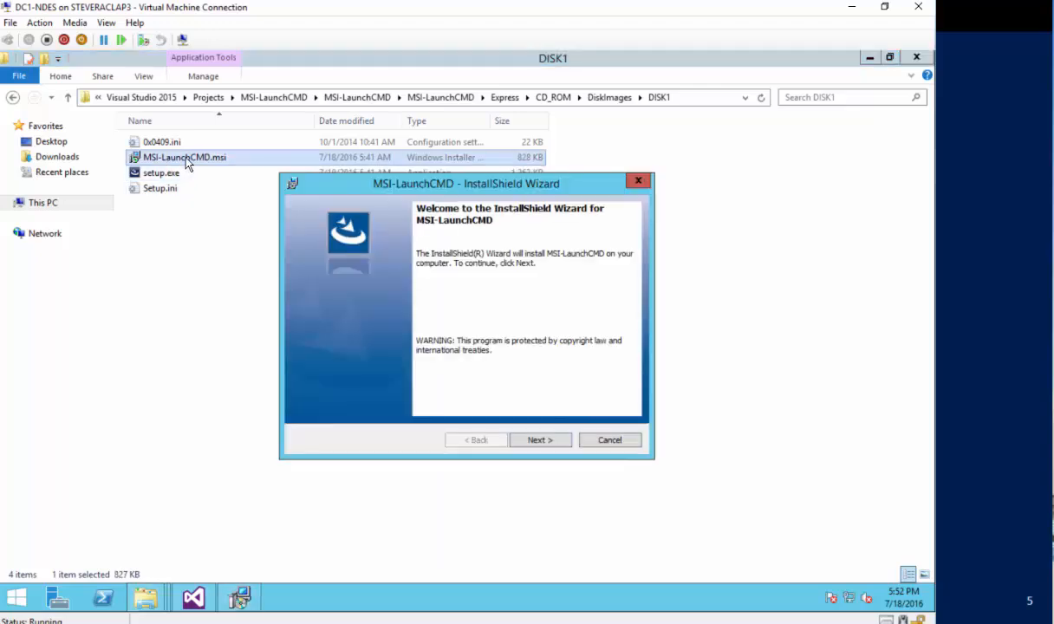
click(532, 441)
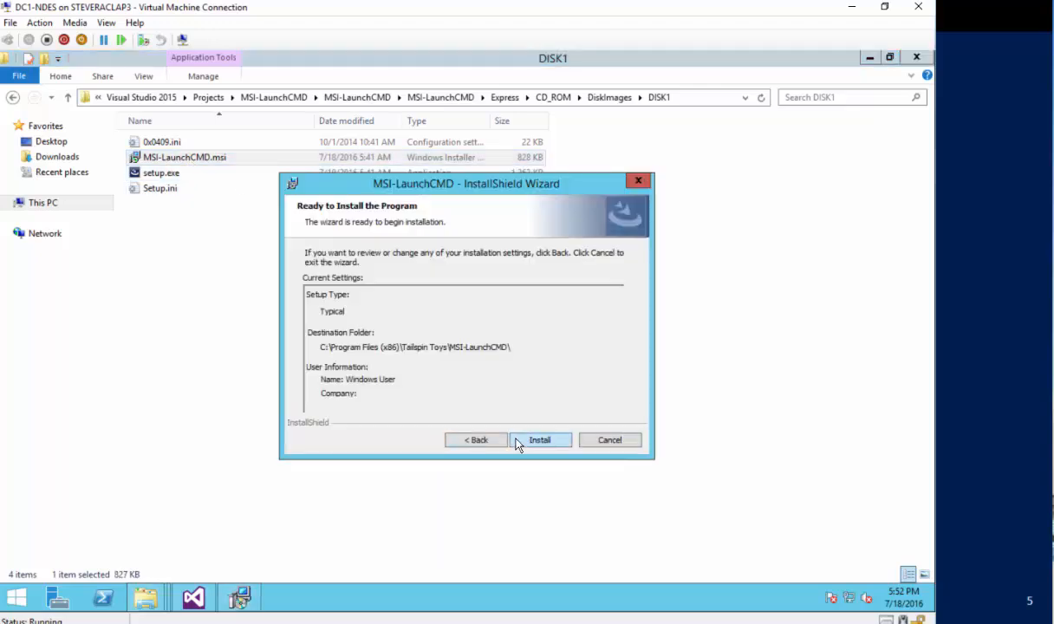
click(538, 440)
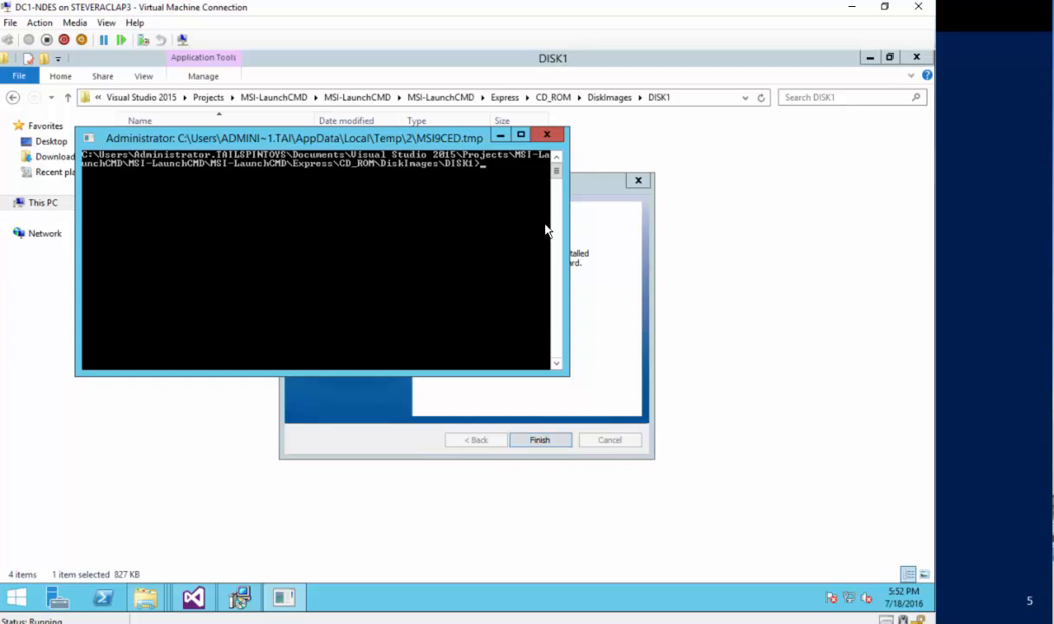
click(546, 134)
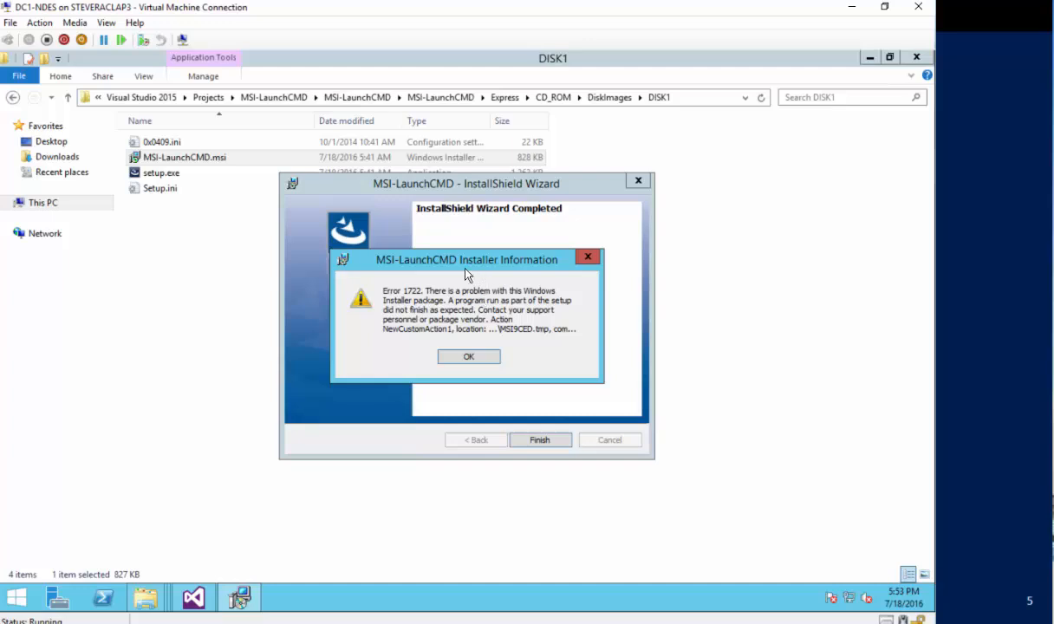
click(463, 359)
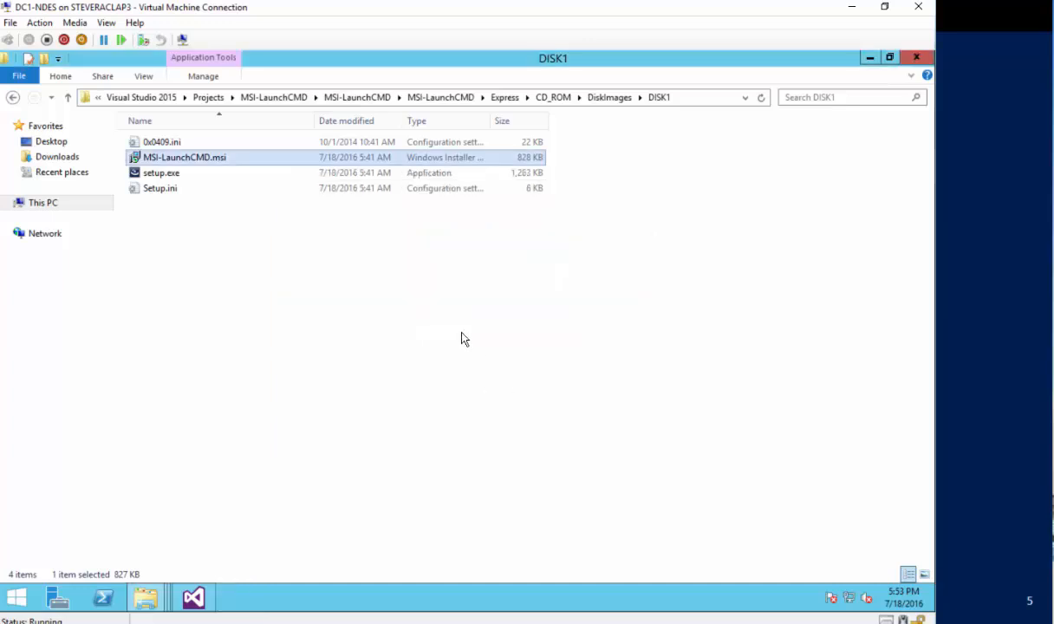
Run the MSI-LaunchCMD.msi installation again and end its launched command prompt with the exit command.
double_click(201, 156)
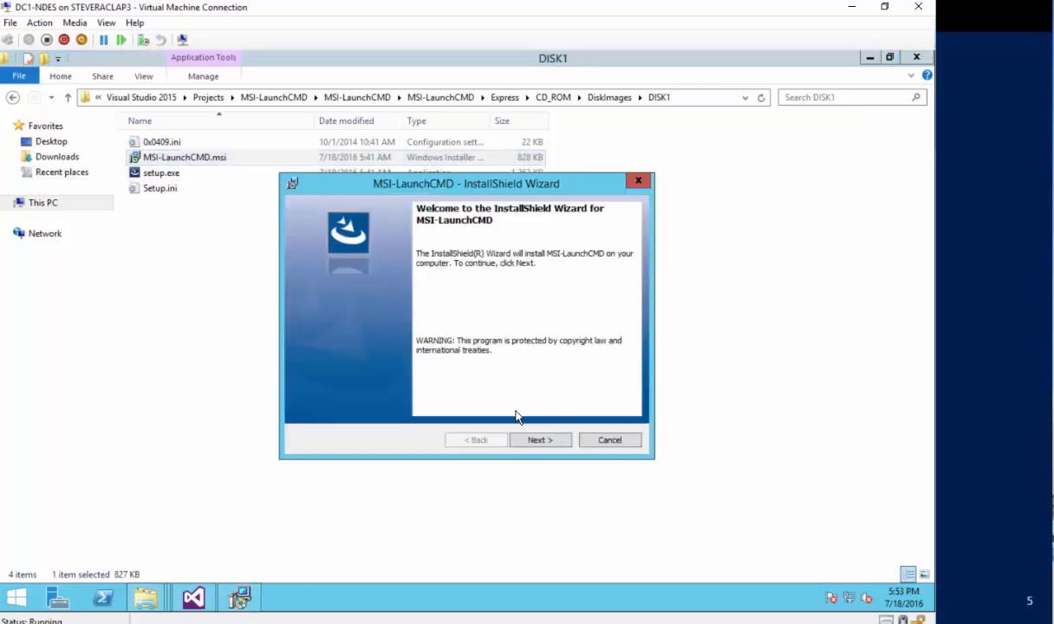
click(538, 441)
click(539, 440)
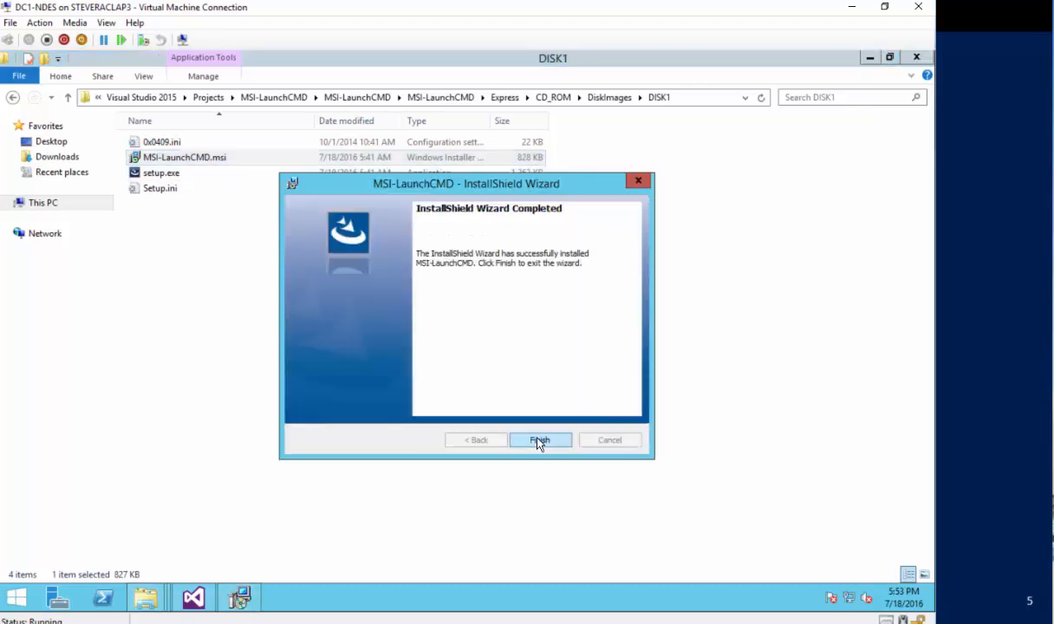
click(539, 441)
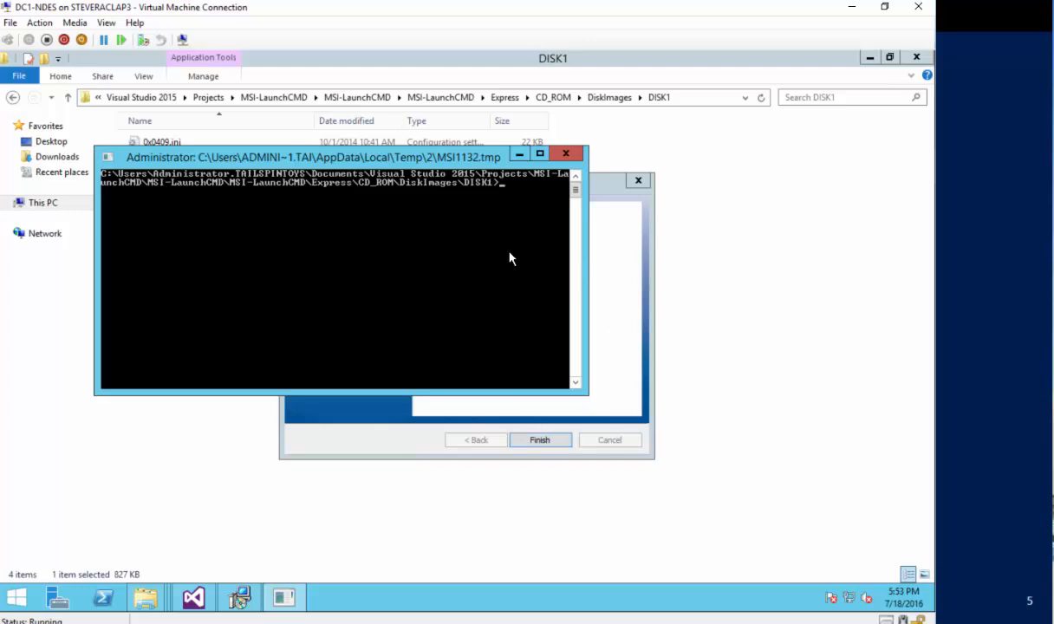
text(exit)
key(Return)
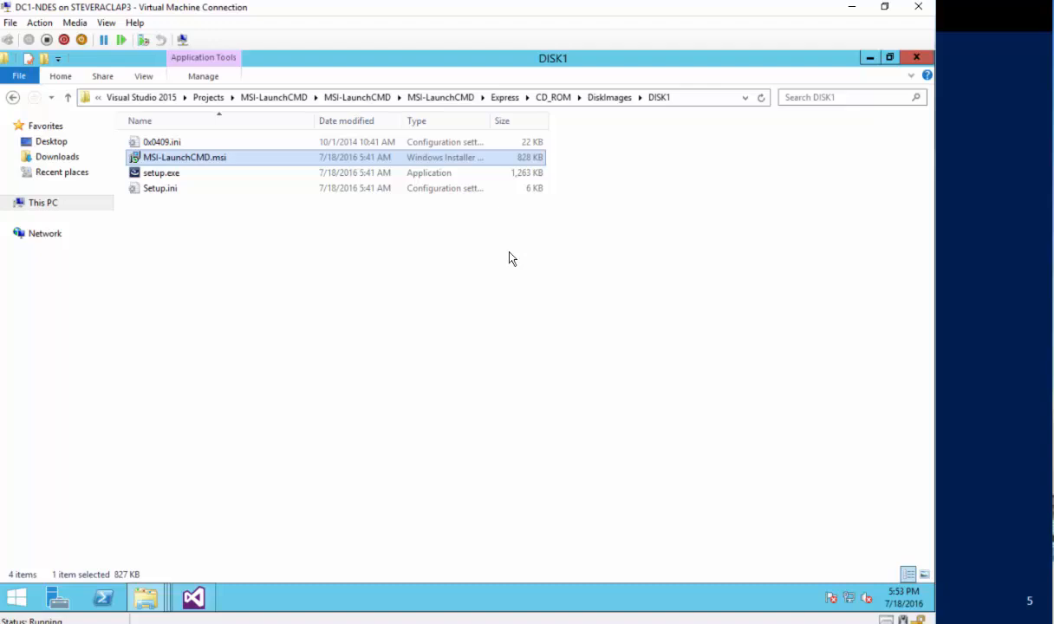
Switch to Visual Studio and open the MSI-LaunchPS1.sln solution from the MSI-LaunchPS1 project folder.
click(193, 598)
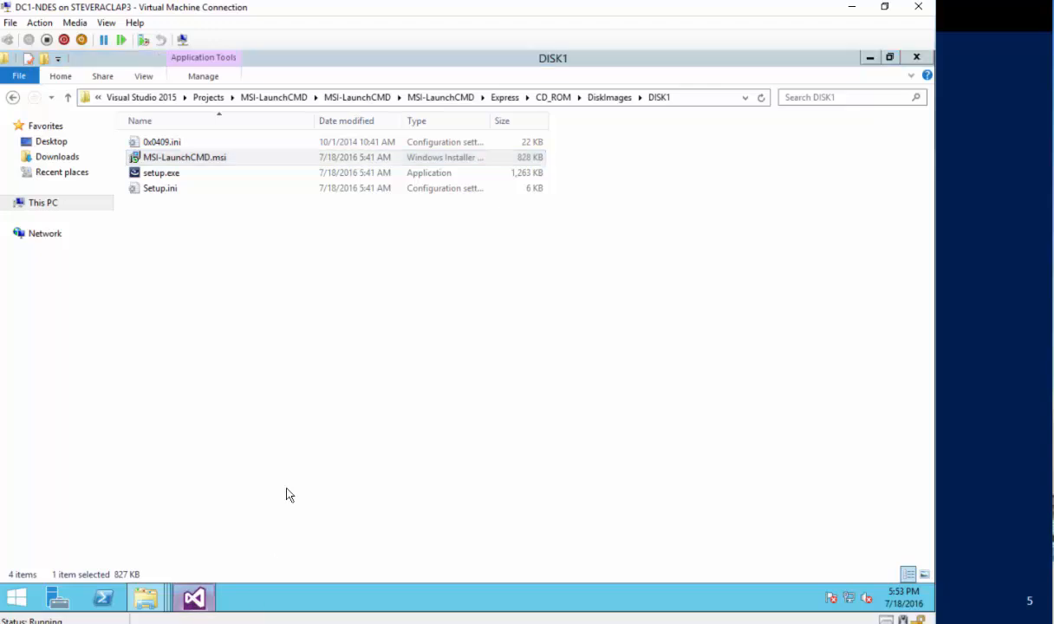
click(194, 594)
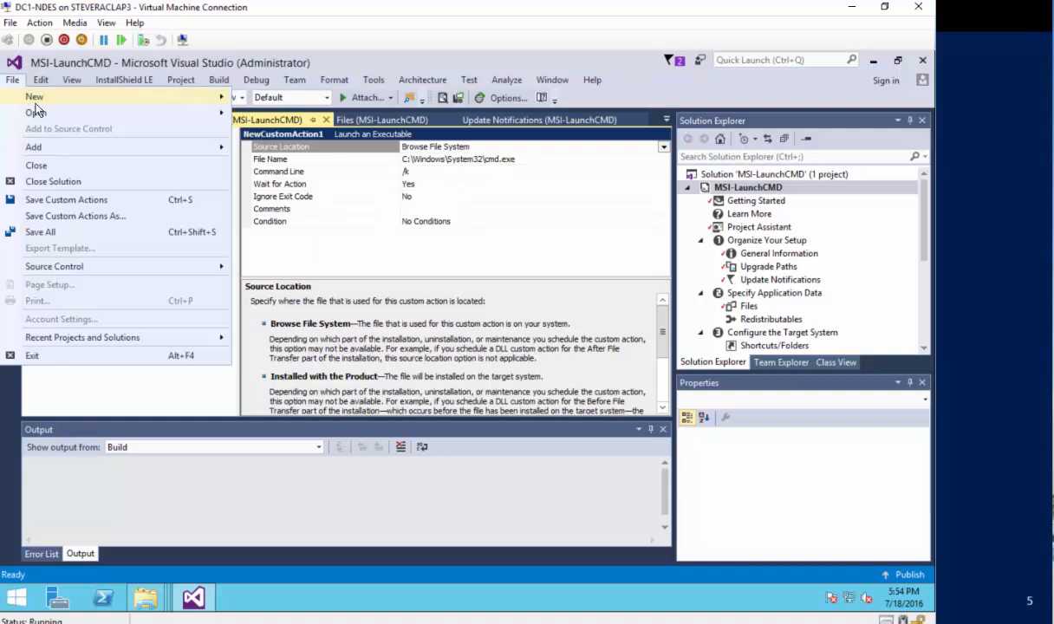
mouse_move(36, 108)
click(274, 116)
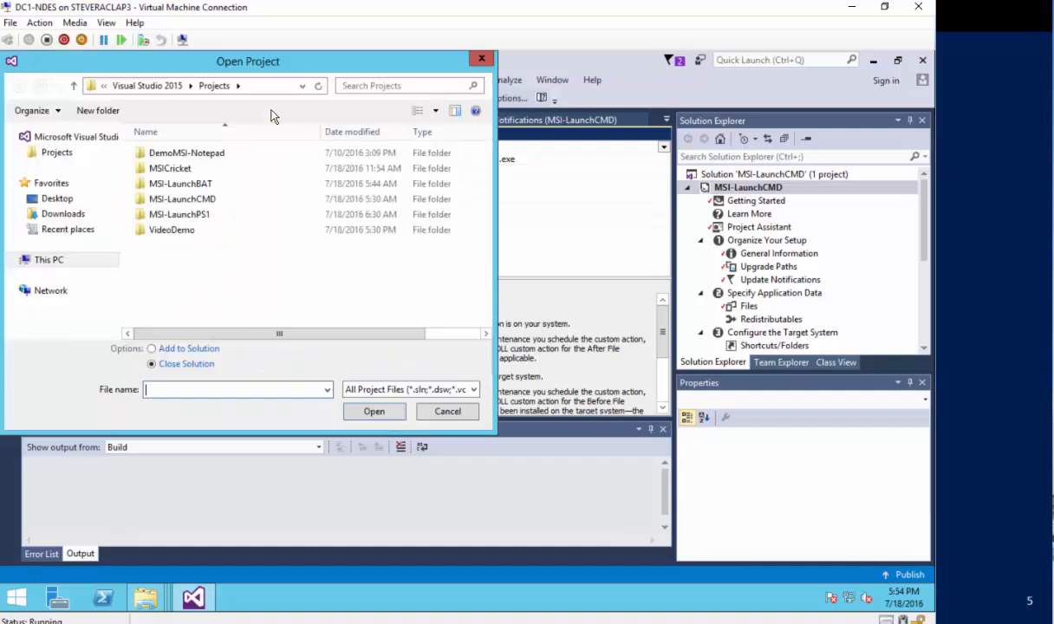
double_click(209, 213)
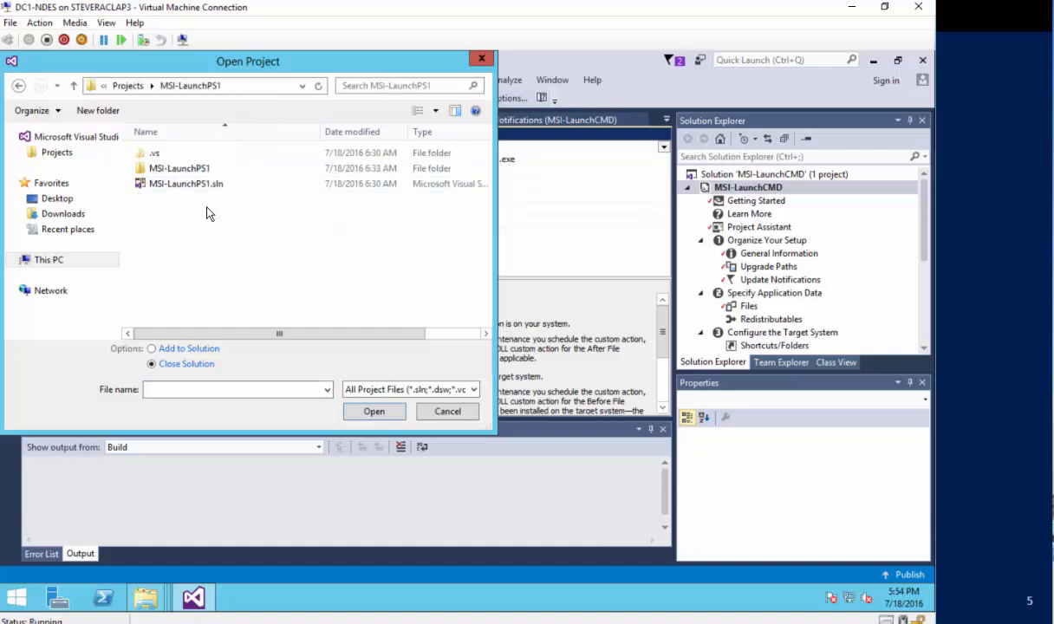
double_click(181, 168)
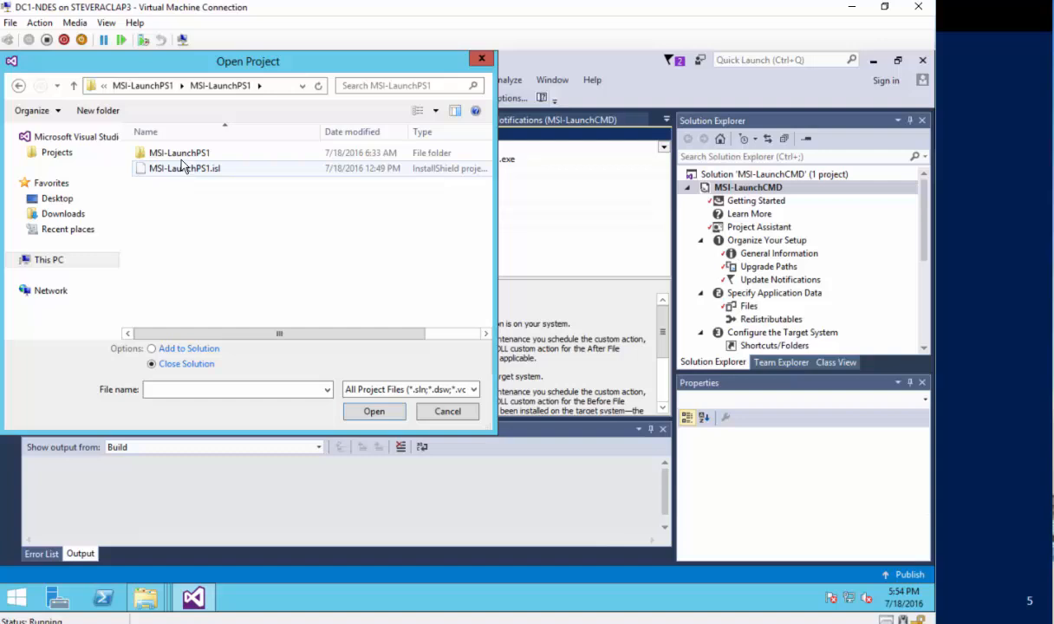
click(18, 87)
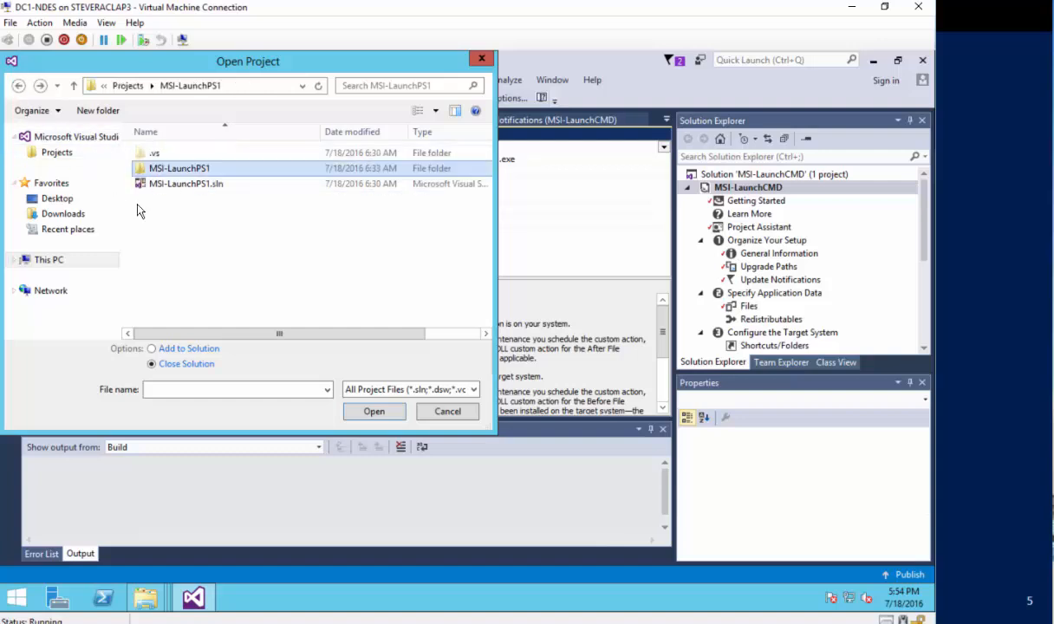
double_click(184, 188)
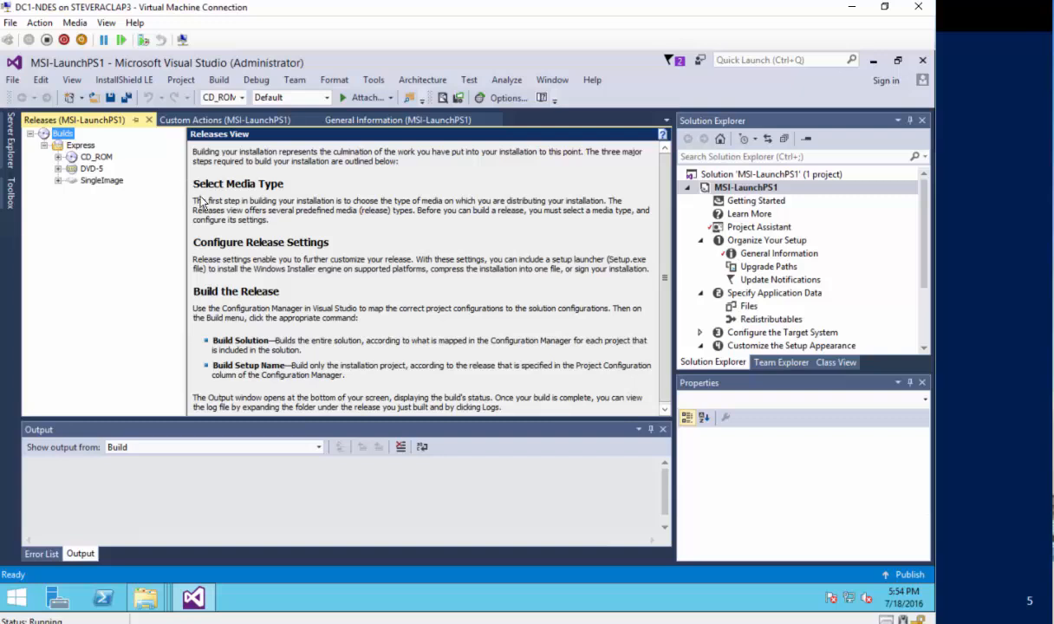
Display the settings of NewCustomAction1 in the MSI-LaunchPS1 project's Custom Actions.
scroll(739, 334, down, 3)
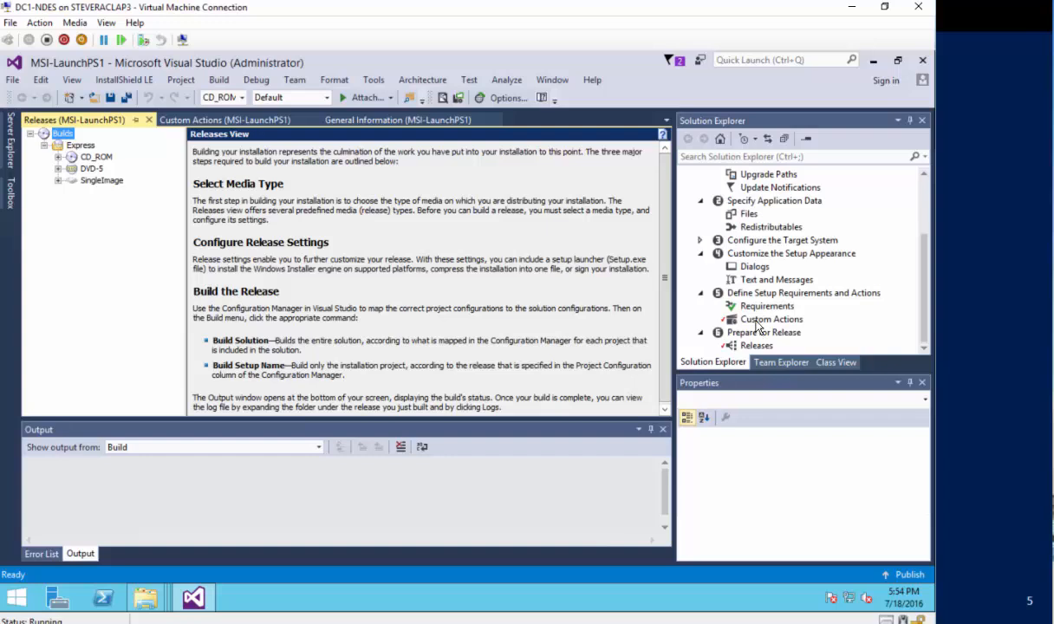
double_click(760, 320)
click(146, 194)
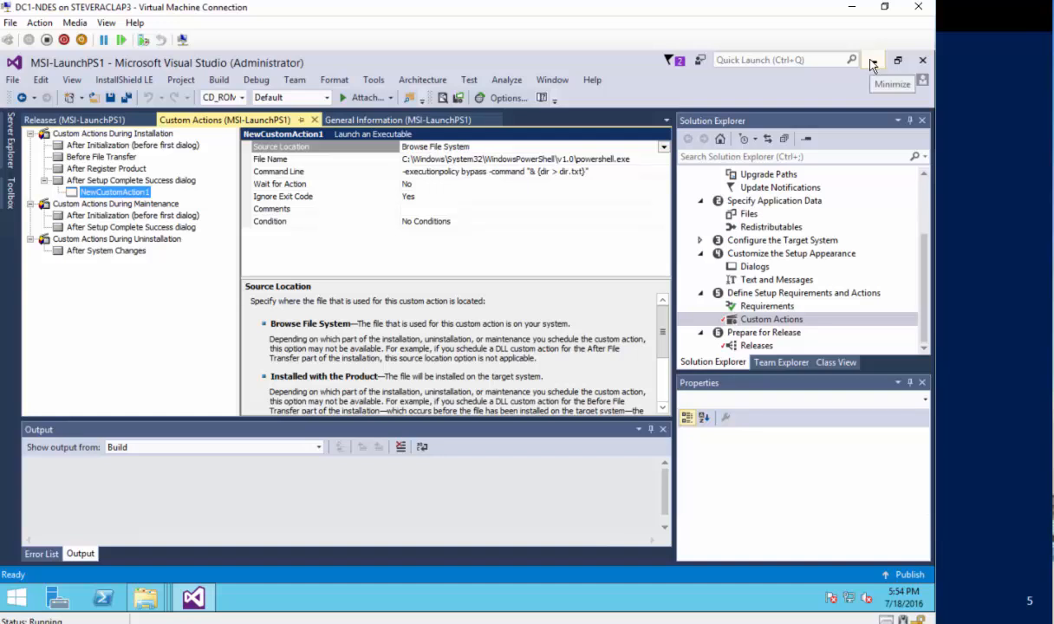
Switch to File Explorer's Projects window and open the MSI-LaunchPS1 project's Express\CD_ROM\DiskImages\DISK1 build output folder.
mouse_move(146, 602)
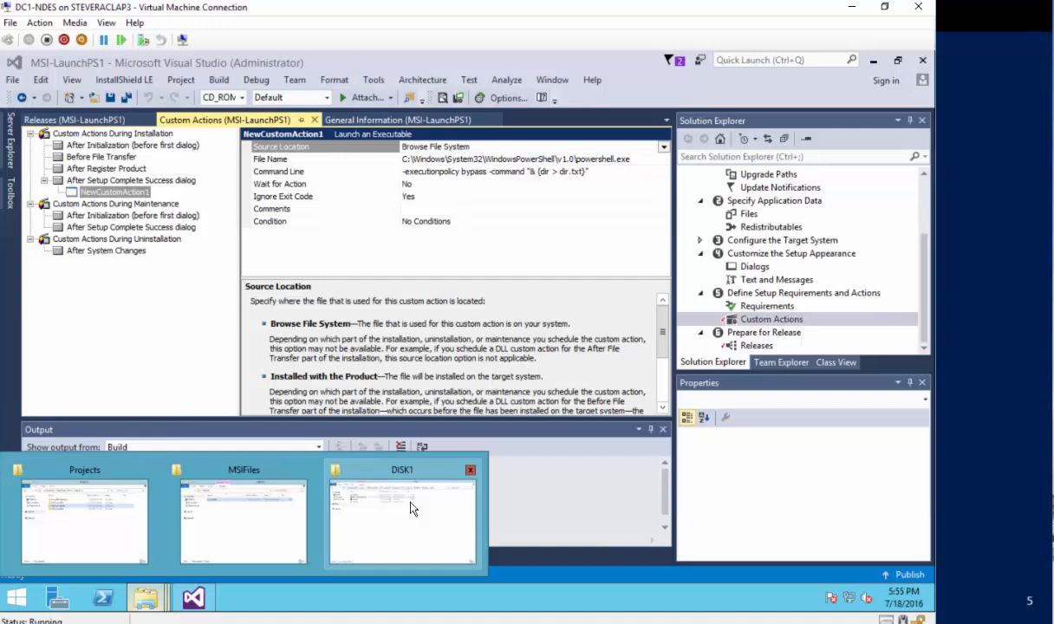
click(141, 493)
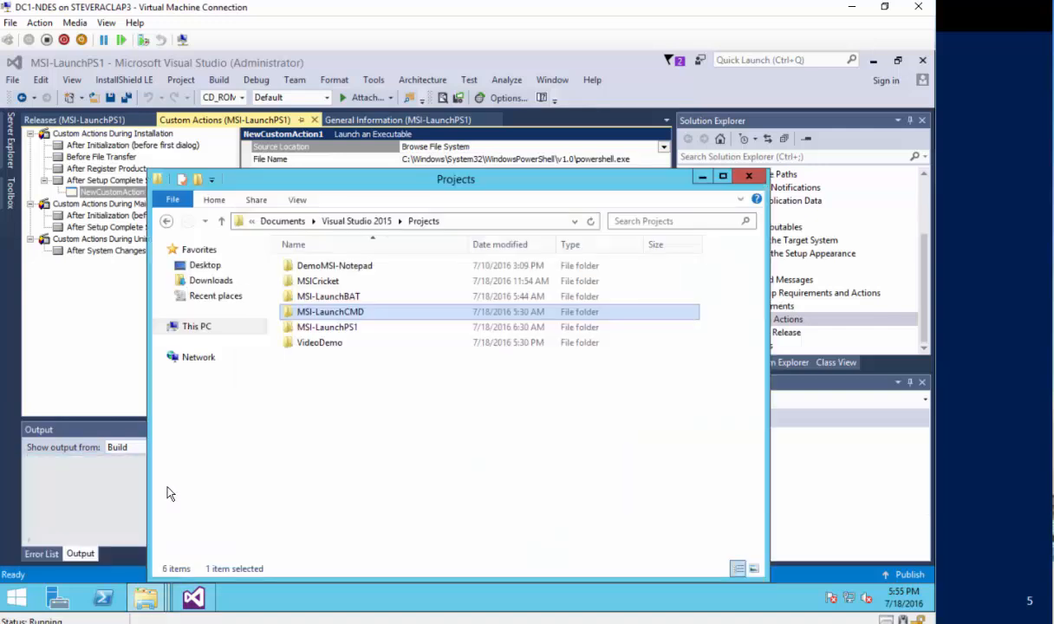
double_click(354, 328)
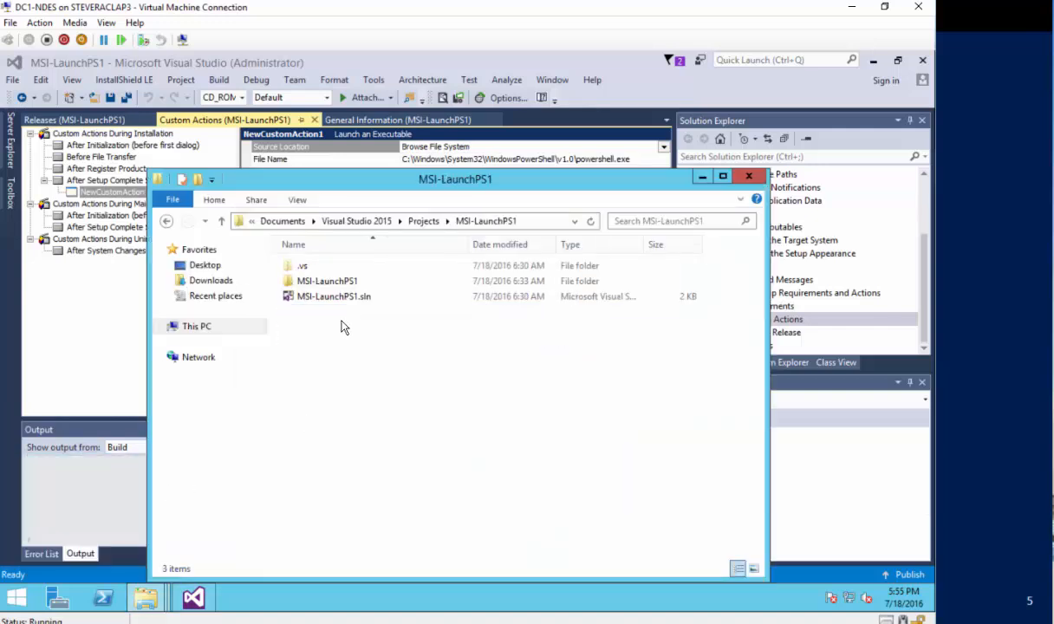
double_click(322, 279)
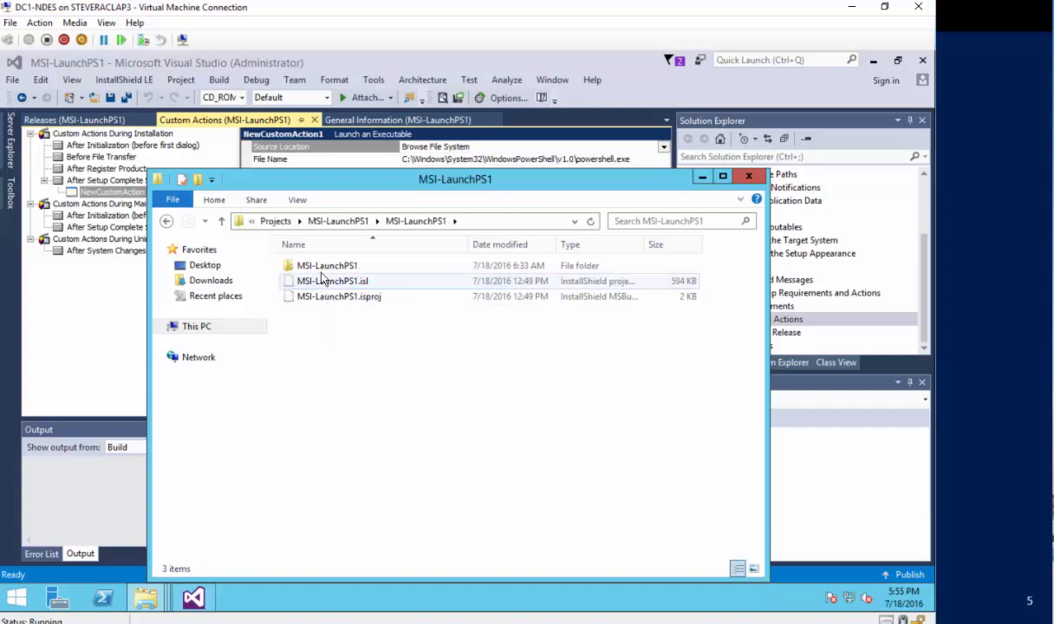
click(321, 267)
double_click(322, 267)
double_click(322, 267)
double_click(322, 266)
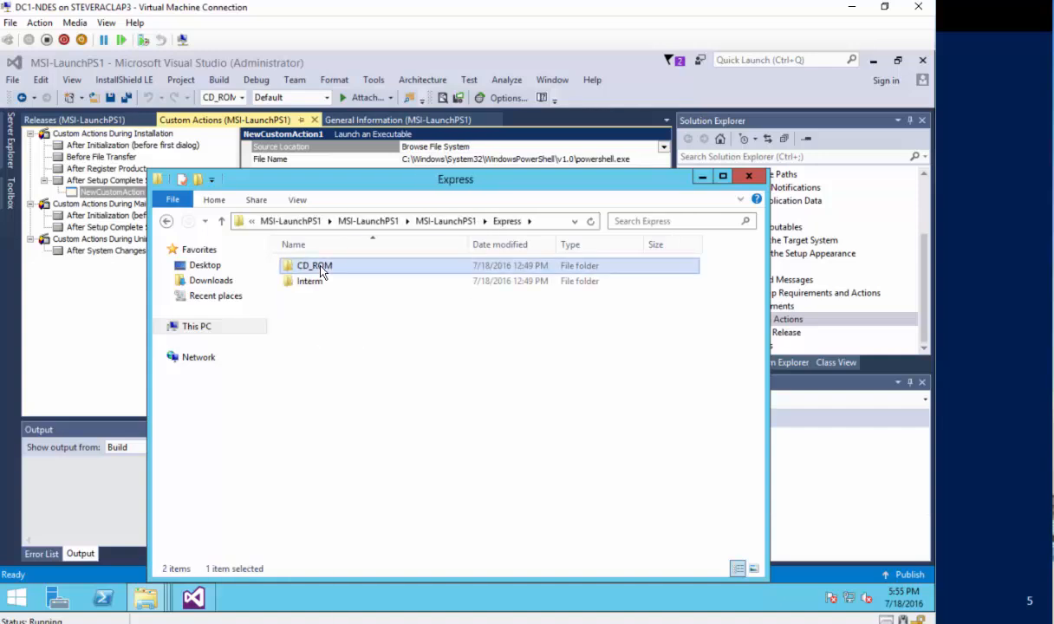
double_click(321, 267)
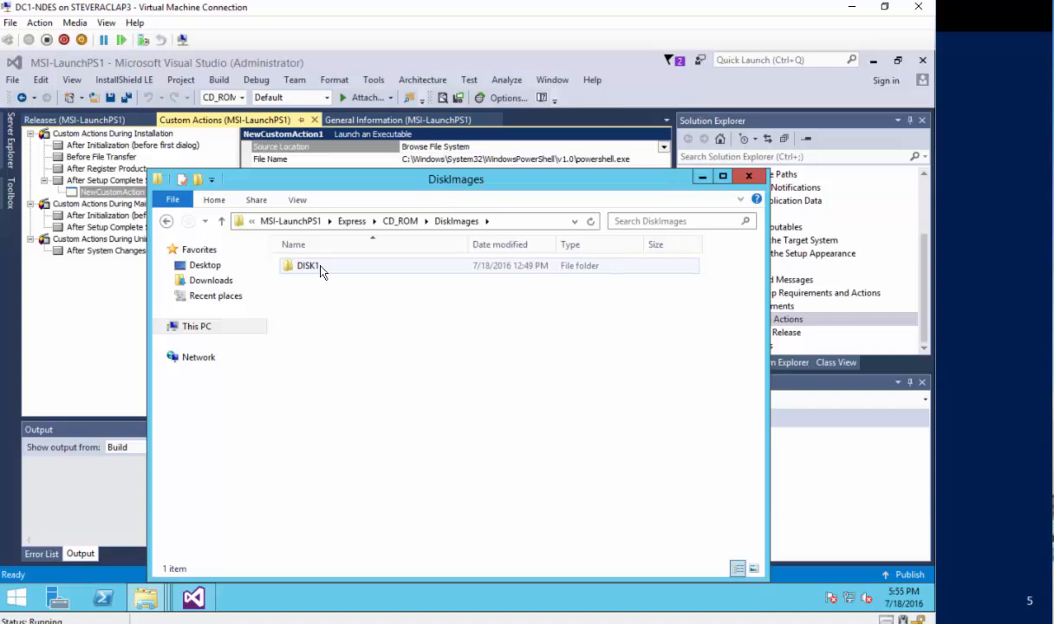
double_click(321, 268)
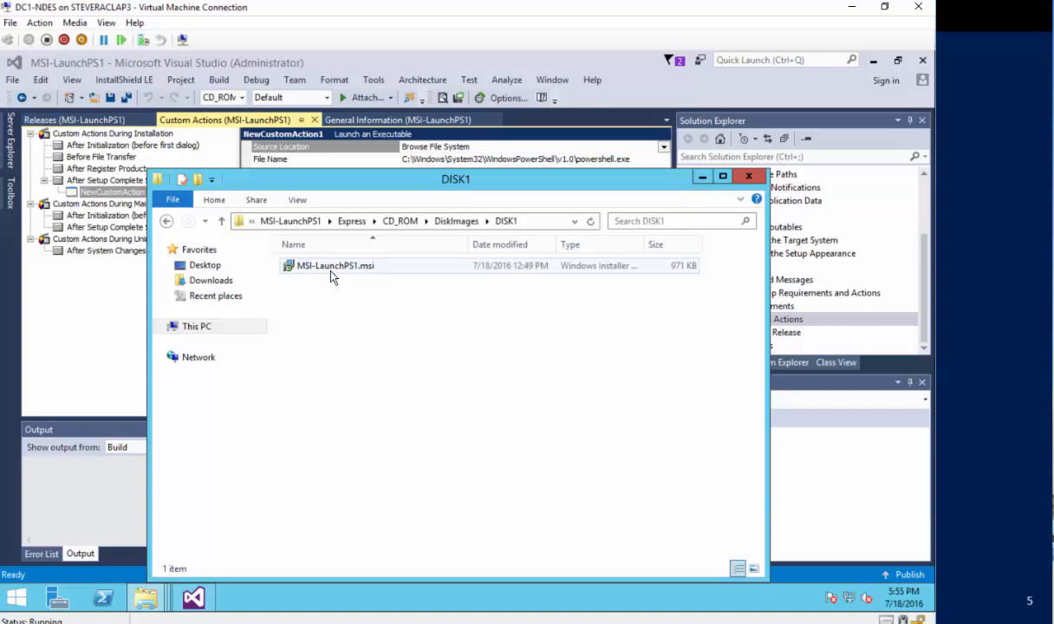
Install MSI-LaunchPS1.msi through its wizard, then select the dir.txt output file in DISK1 and close the folder window.
double_click(332, 270)
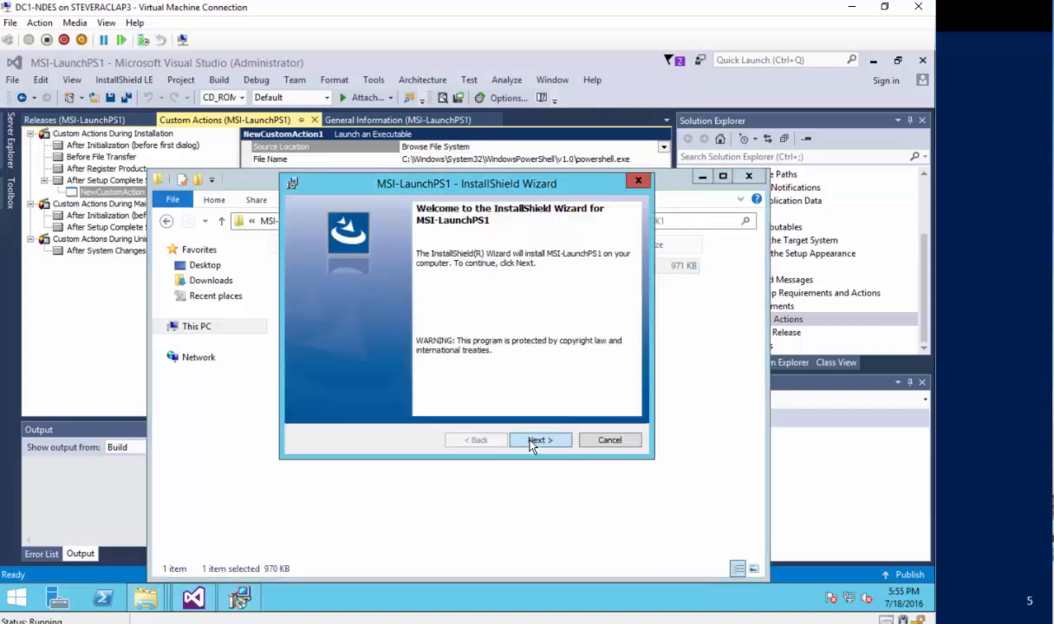
click(529, 441)
click(534, 441)
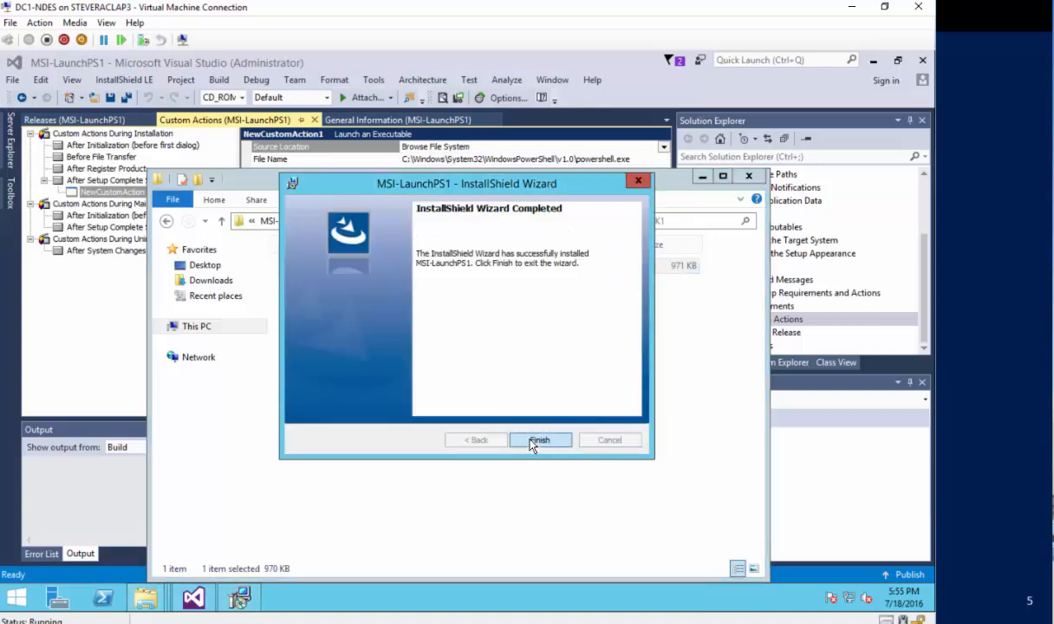
click(531, 442)
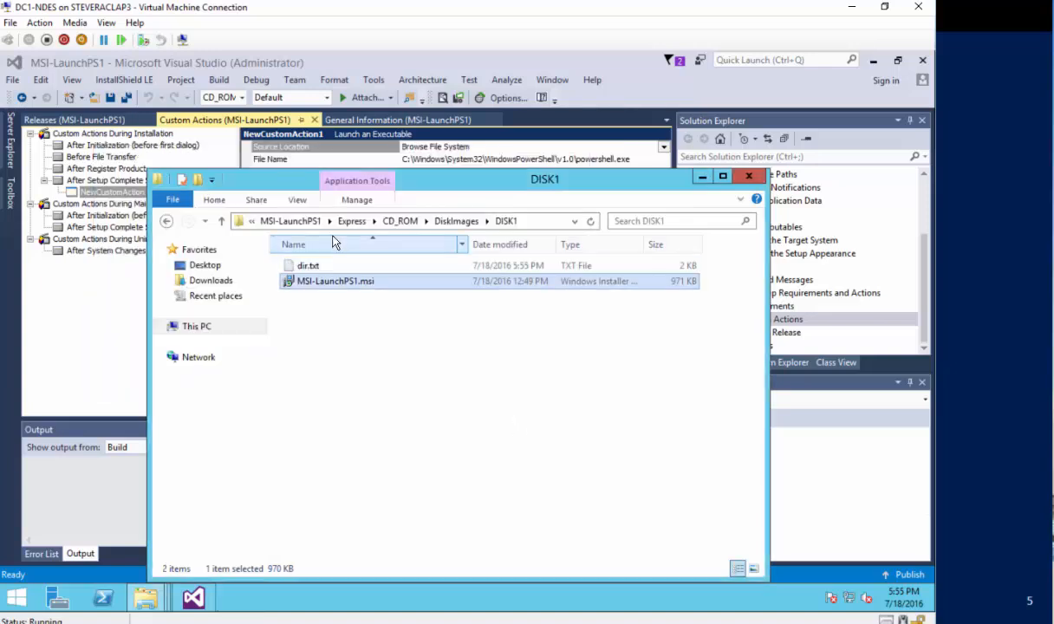
click(312, 266)
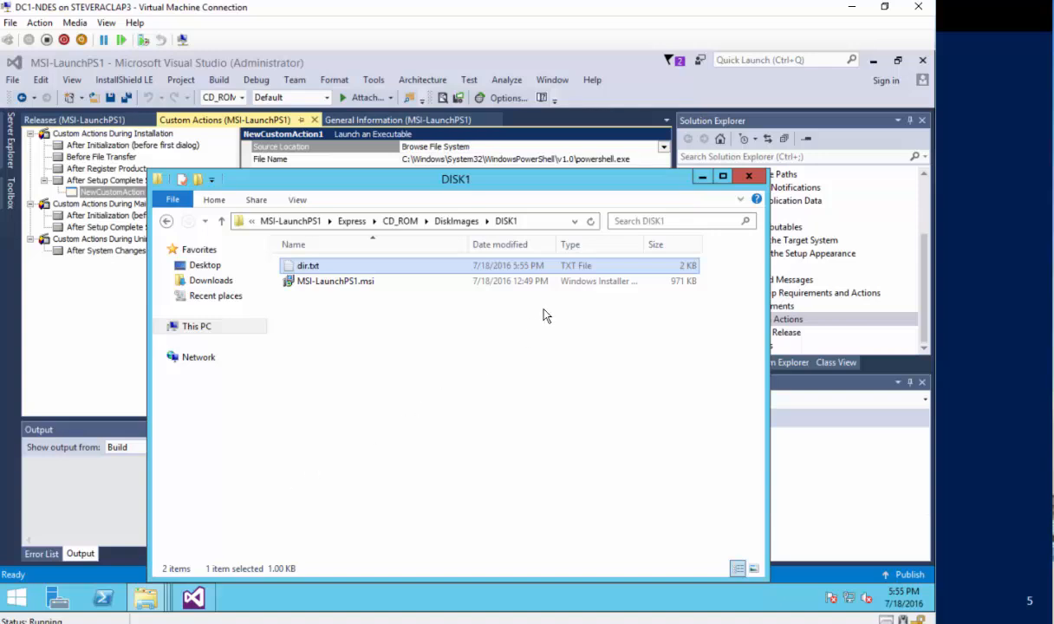
click(747, 179)
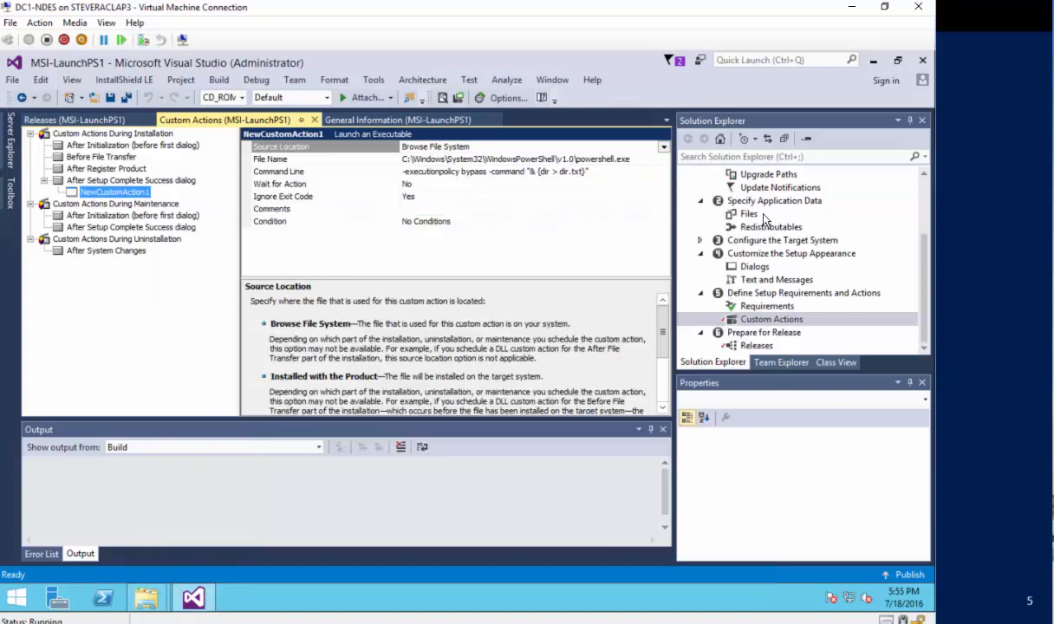
Examine the project's Files view and the new custom action types offered for the After Setup Complete Success dialog during installation.
click(735, 213)
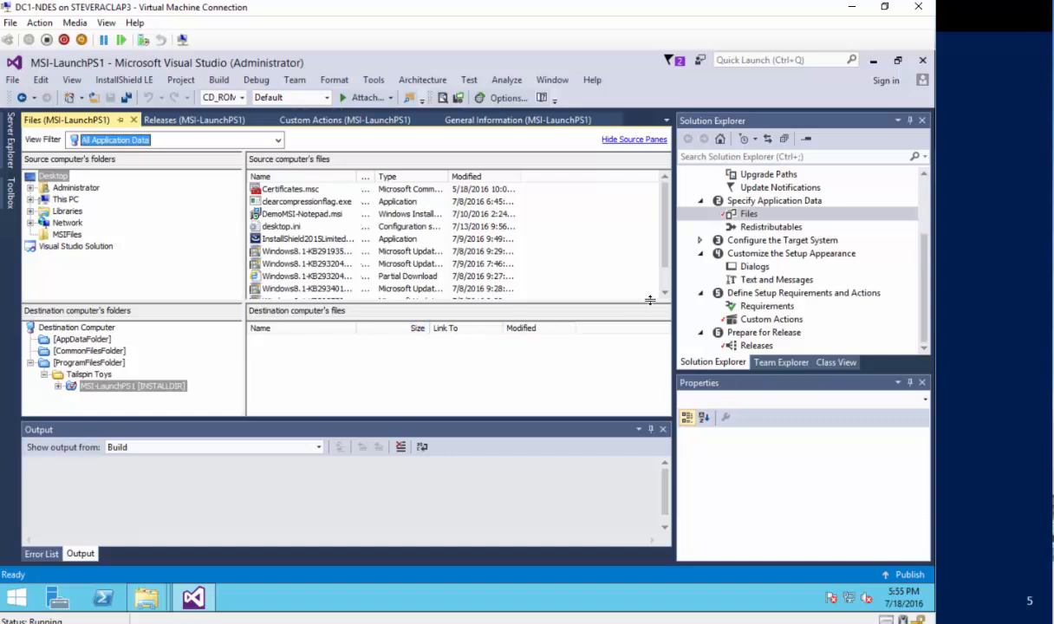
double_click(760, 320)
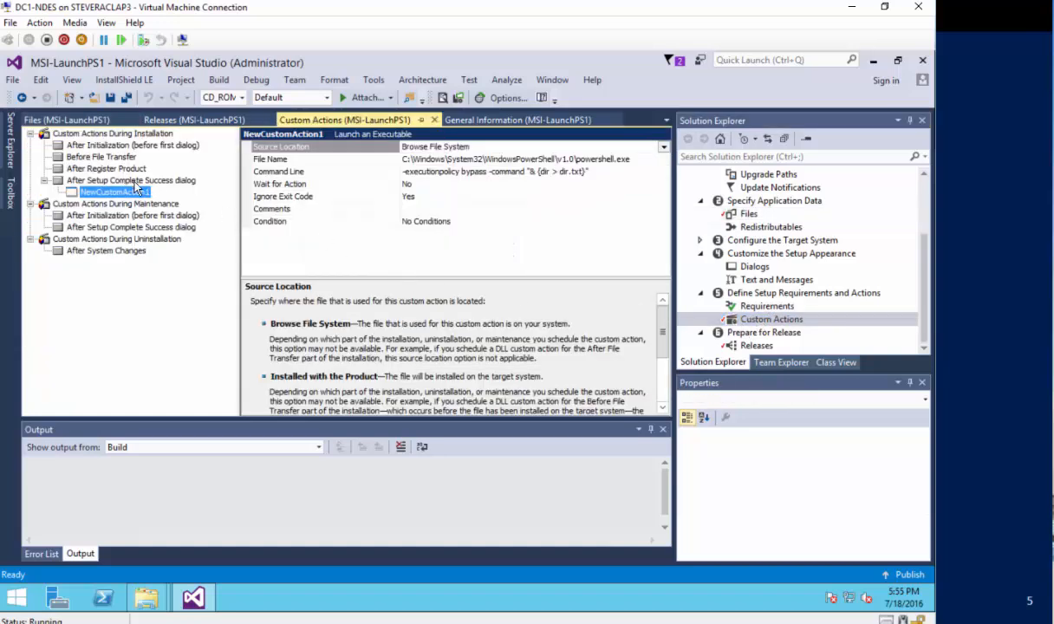
right_click(135, 180)
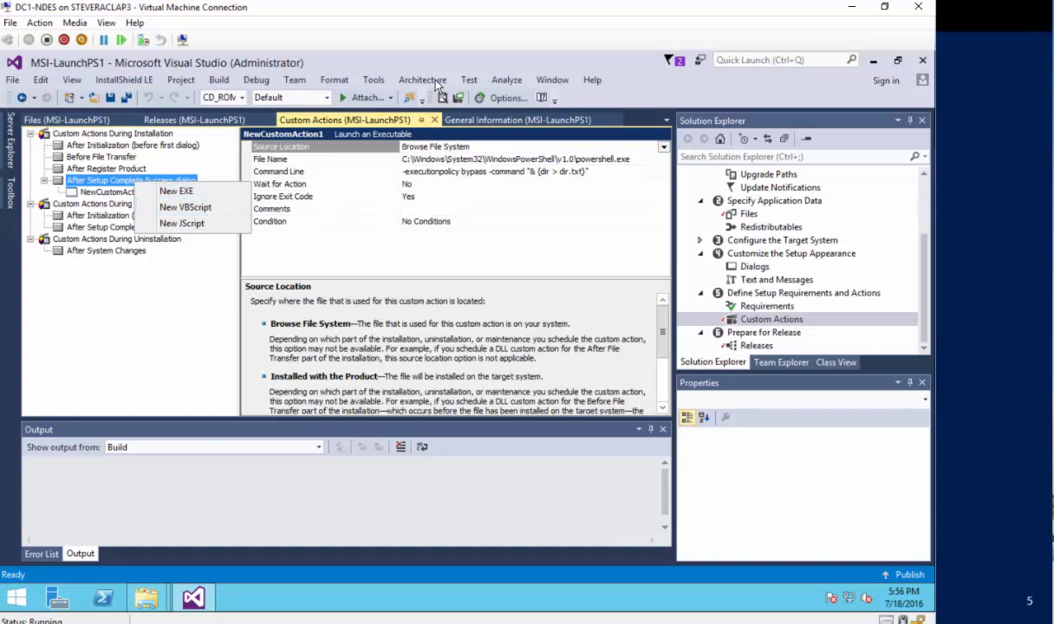
Close Visual Studio without saving the changes to the MSI-LaunchPS1 solution.
click(923, 59)
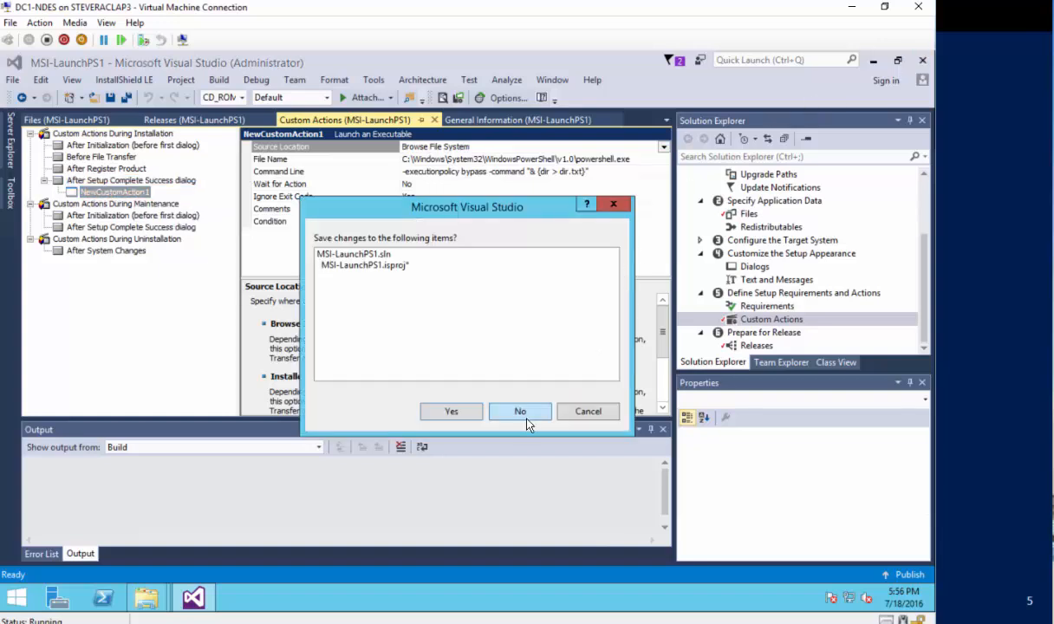
click(525, 412)
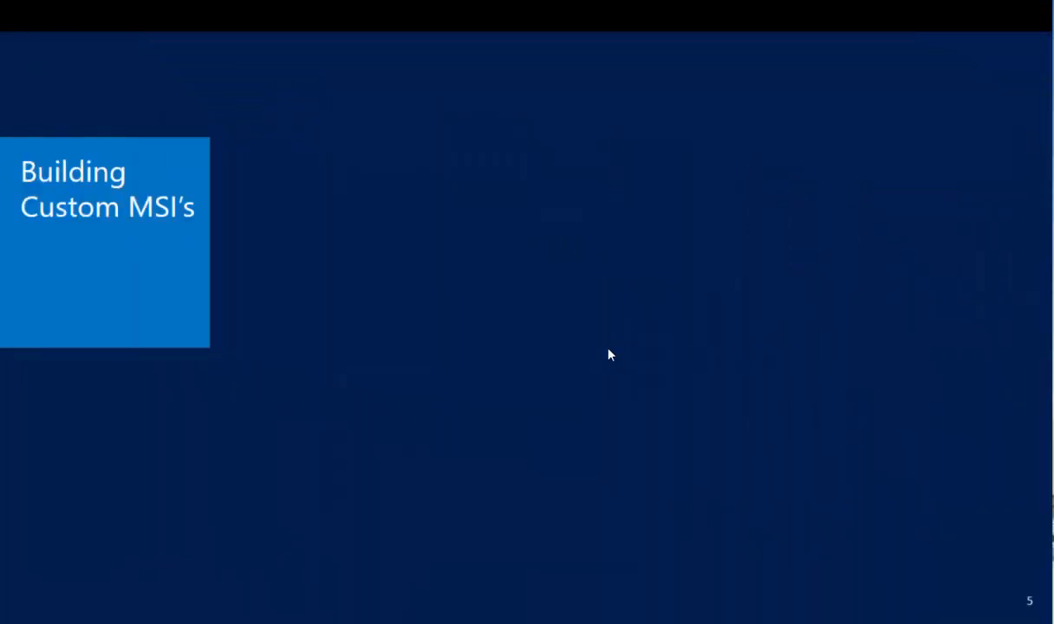
click(609, 355)
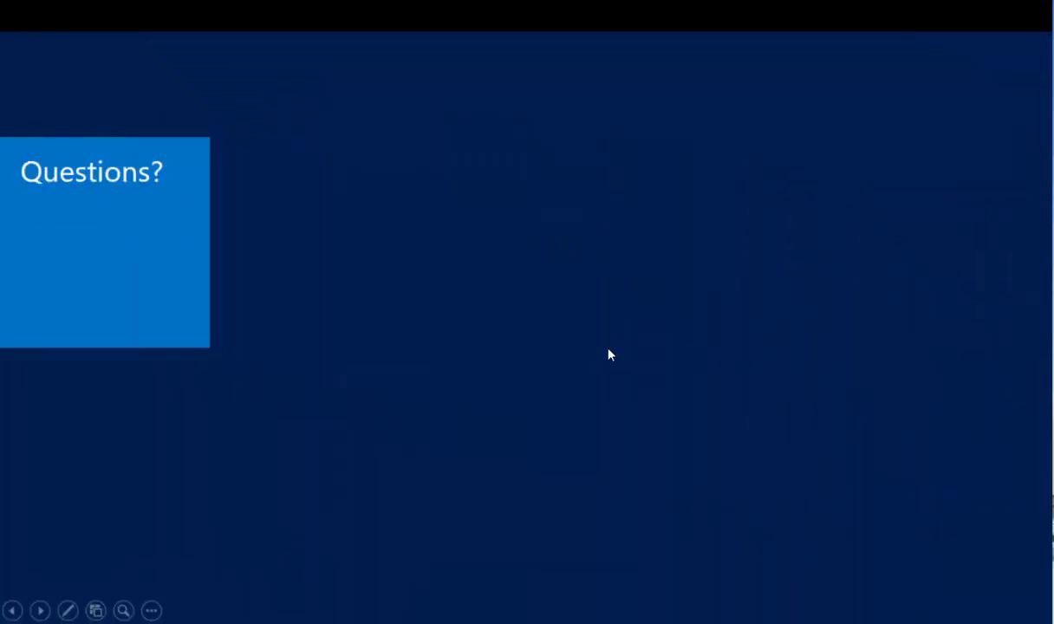